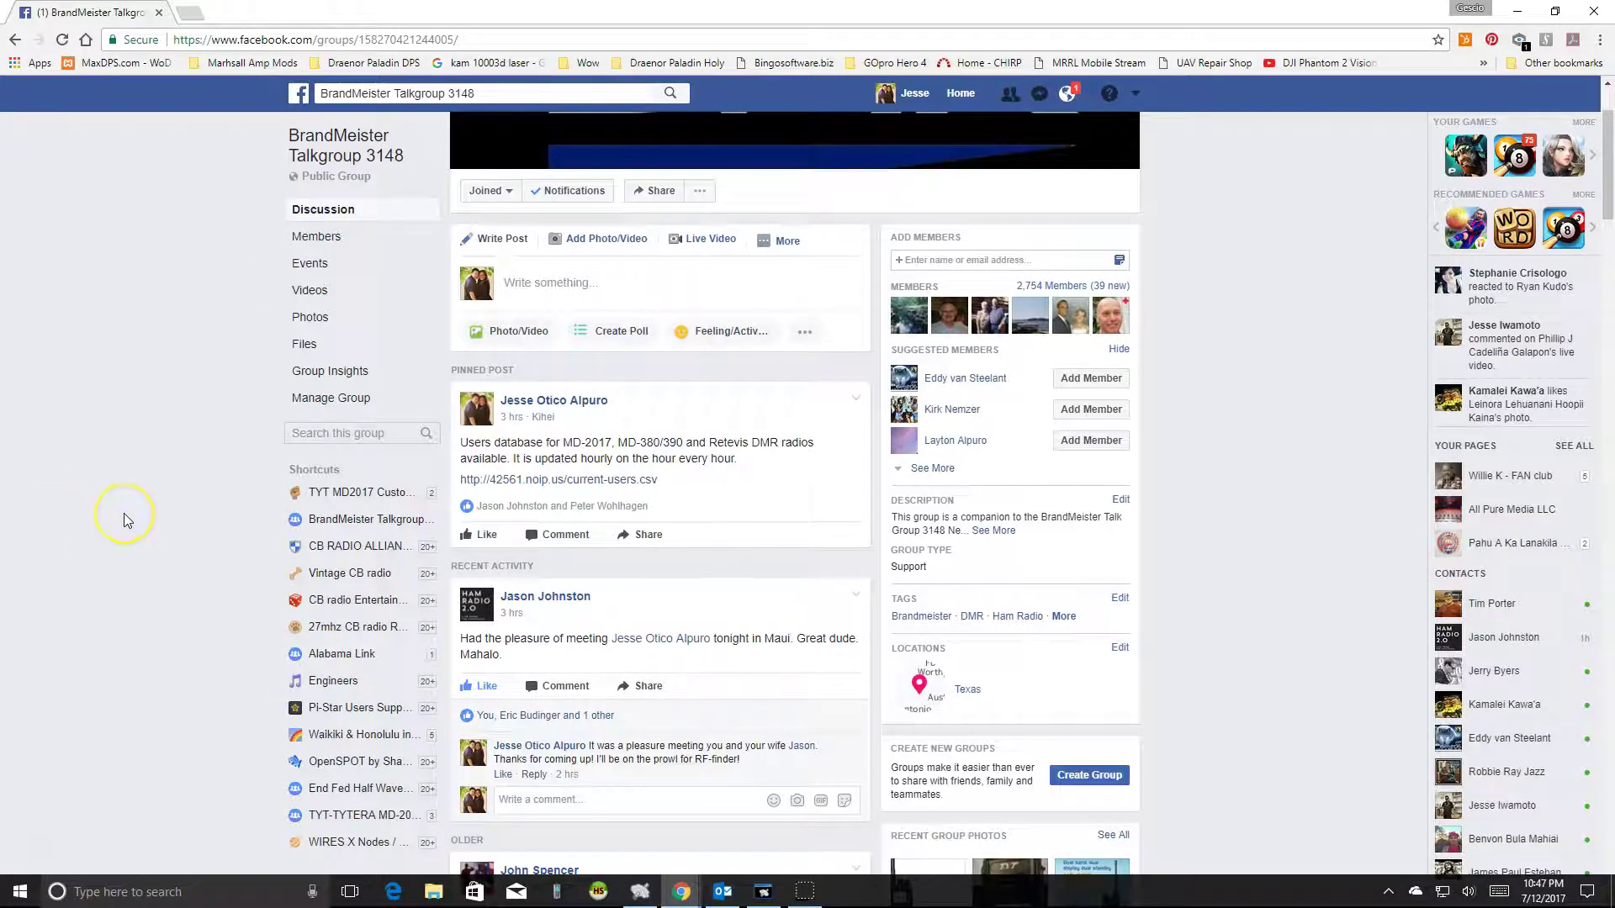
Step: View the 20170711144846.zip file page from the group's Files list
click(166, 517)
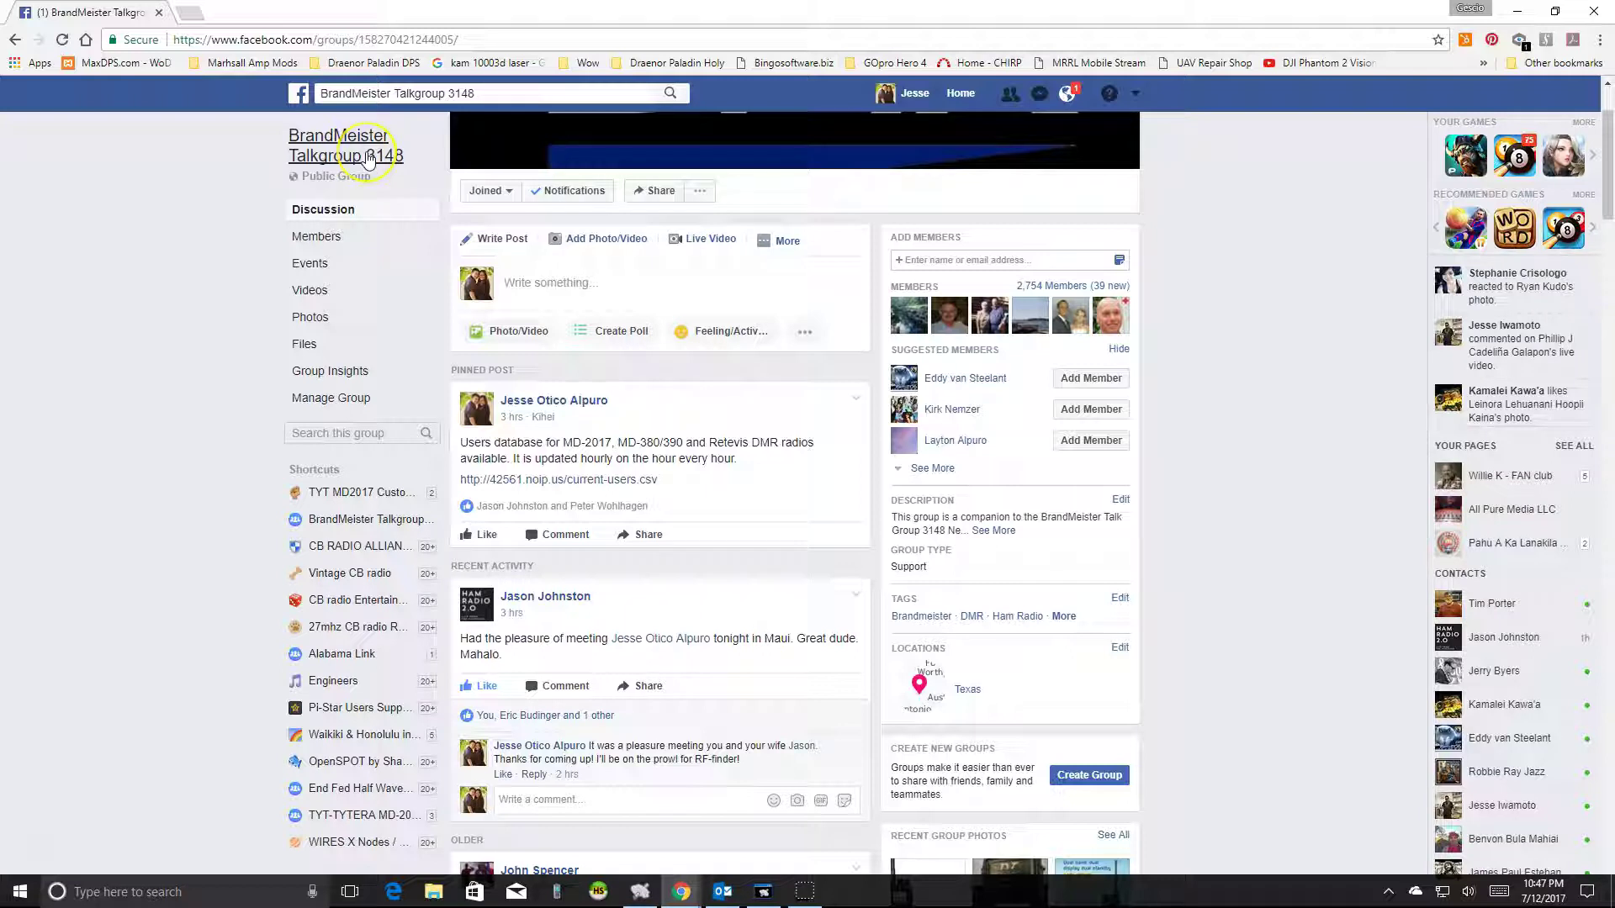
click(326, 347)
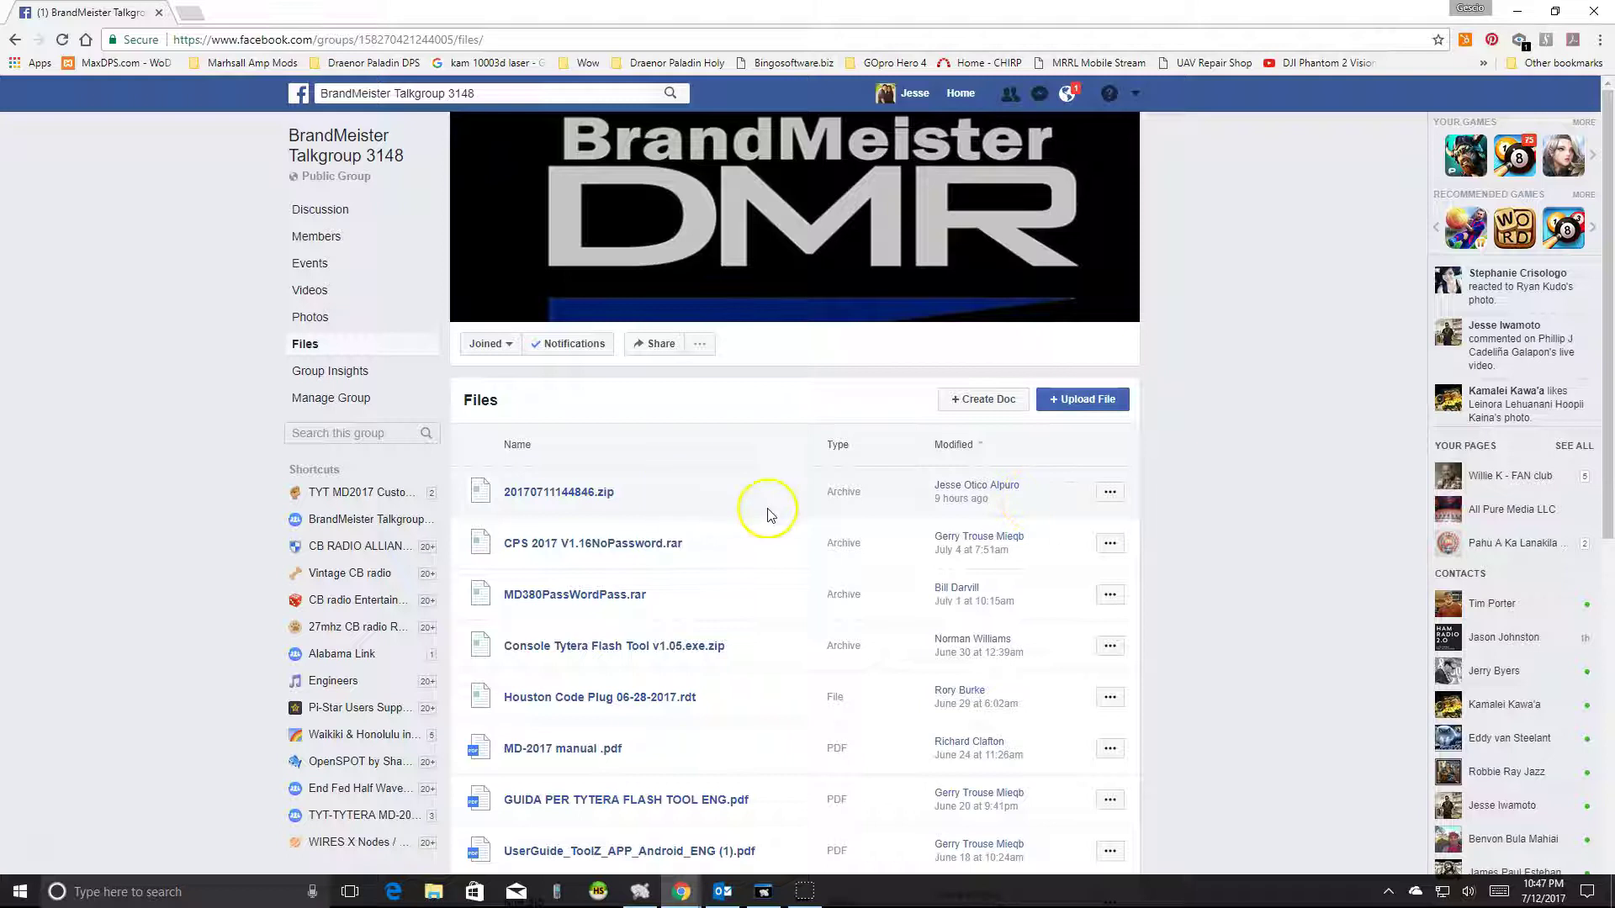
click(553, 504)
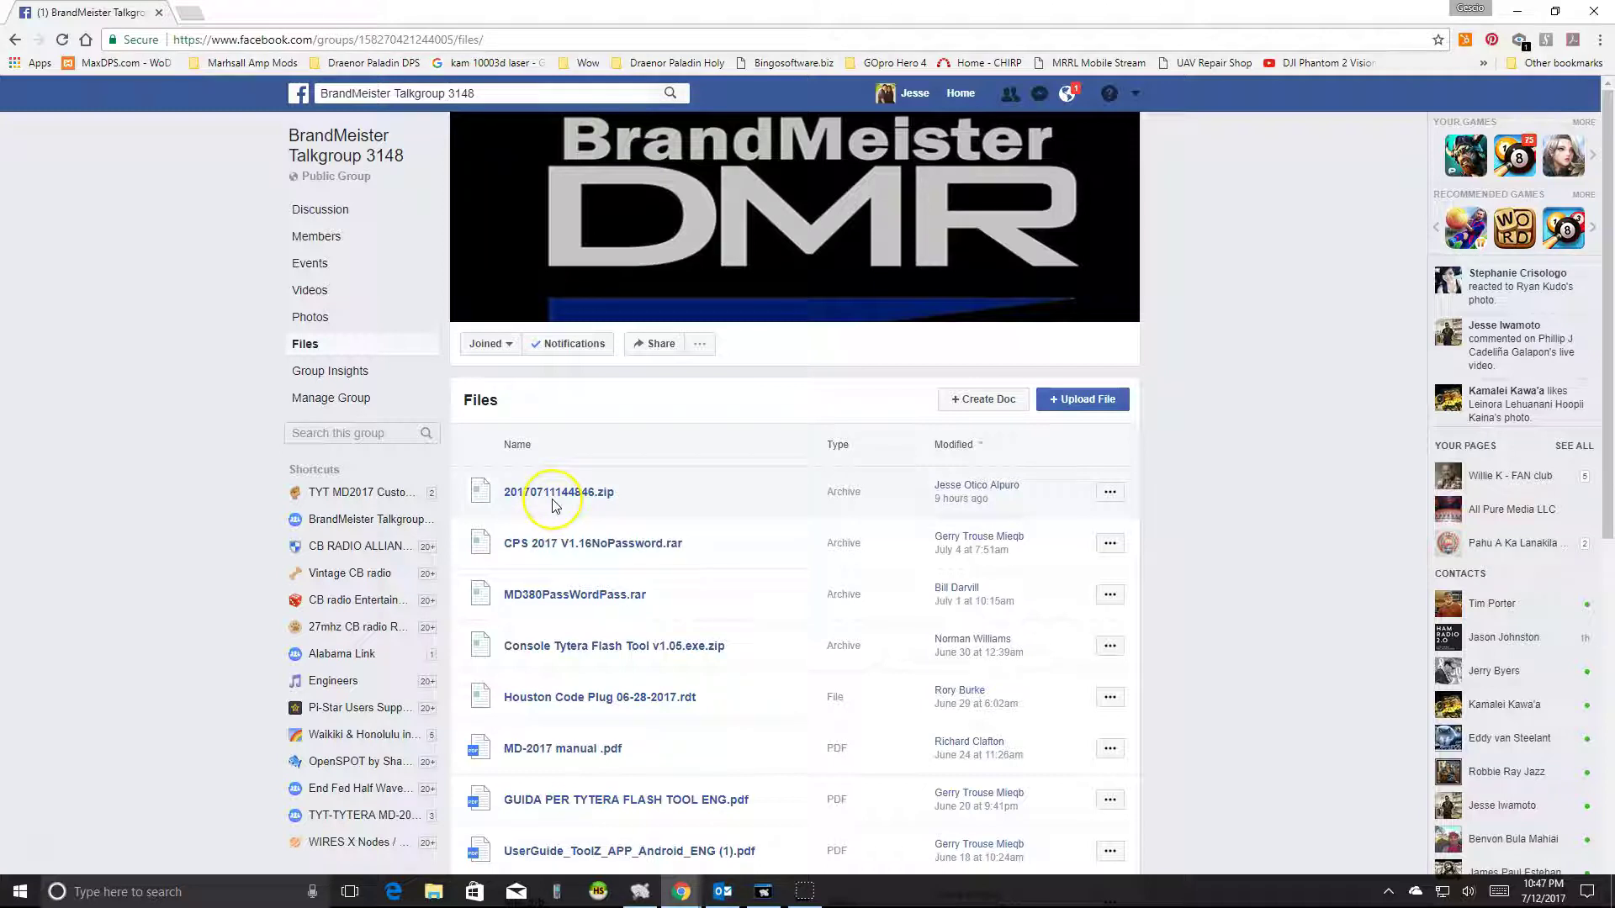
click(554, 504)
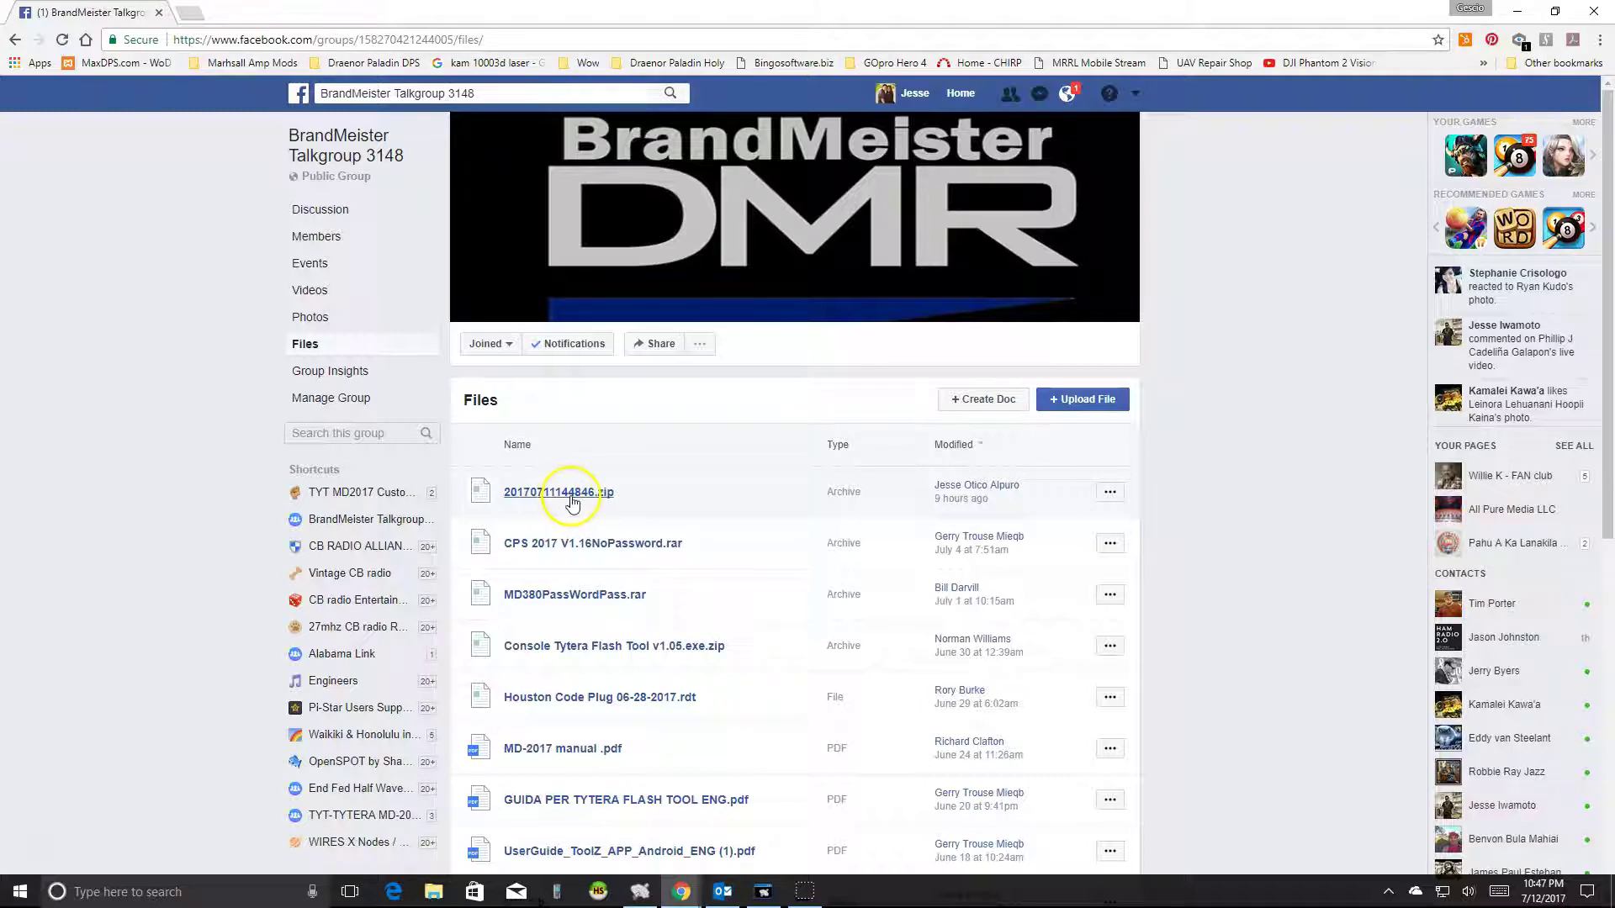
click(629, 519)
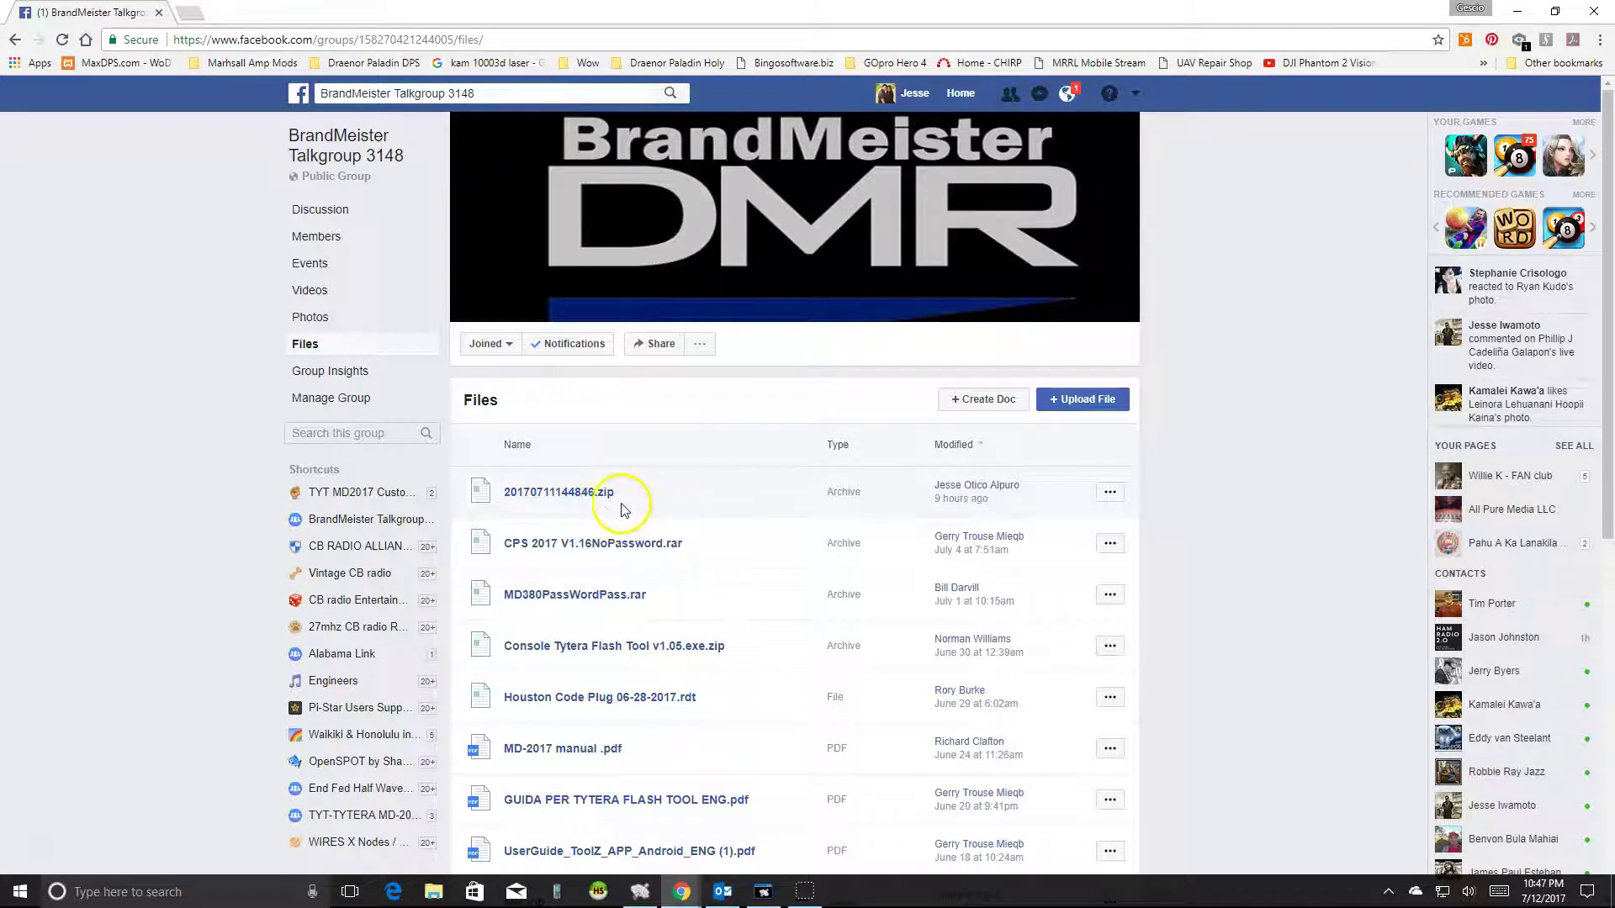
click(605, 497)
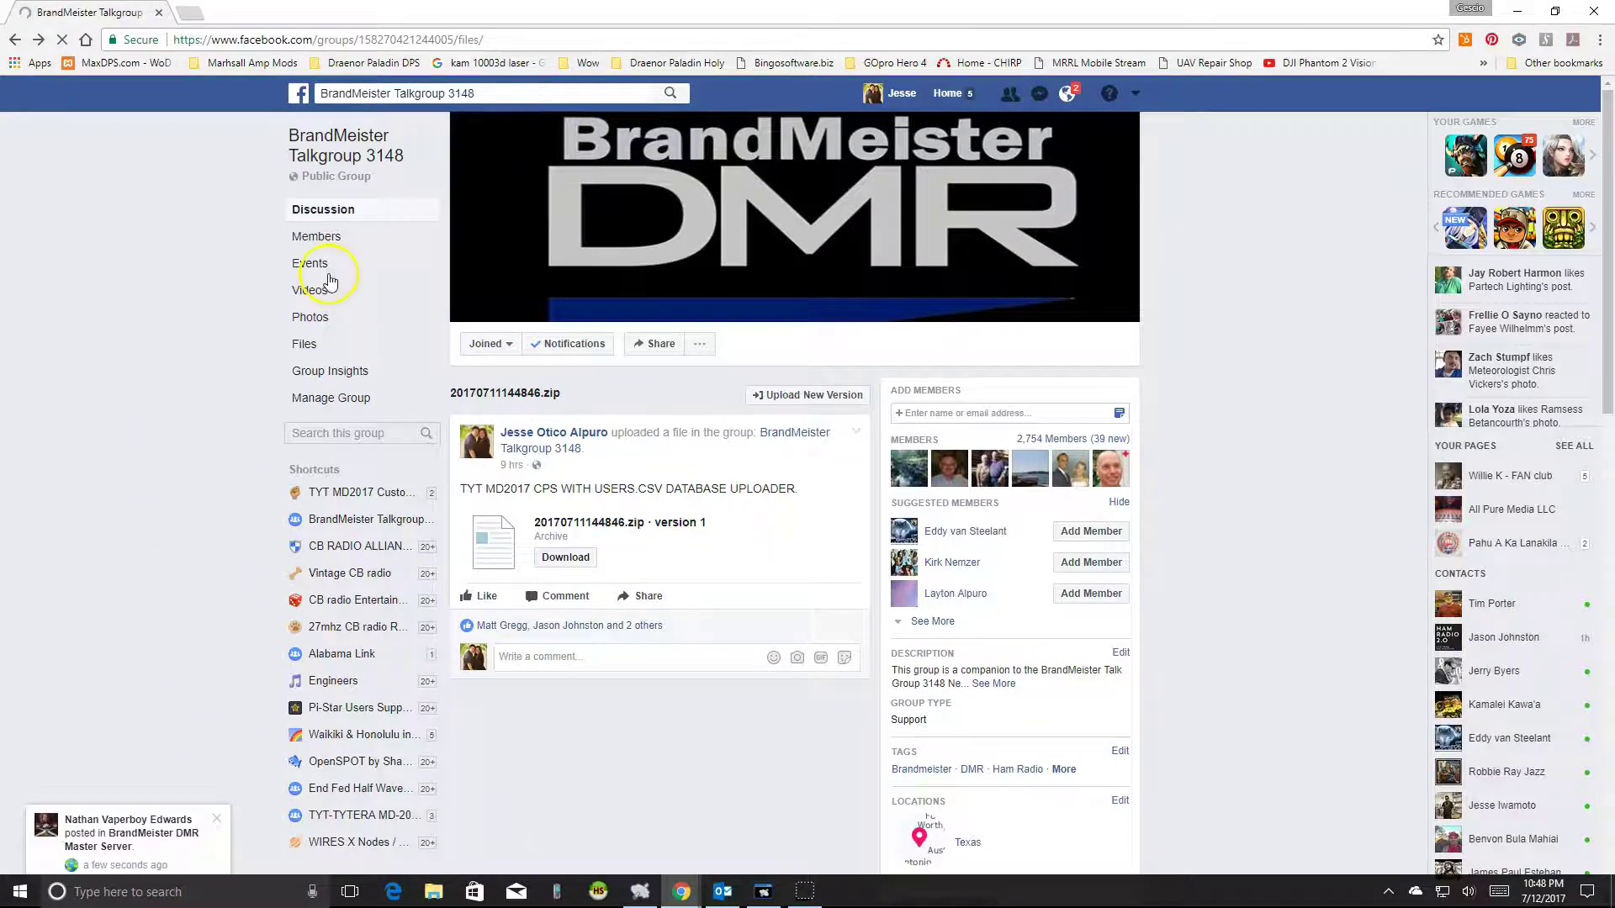
Step: Download current-users.csv from the pinned discussion post and minimize Chrome
click(339, 218)
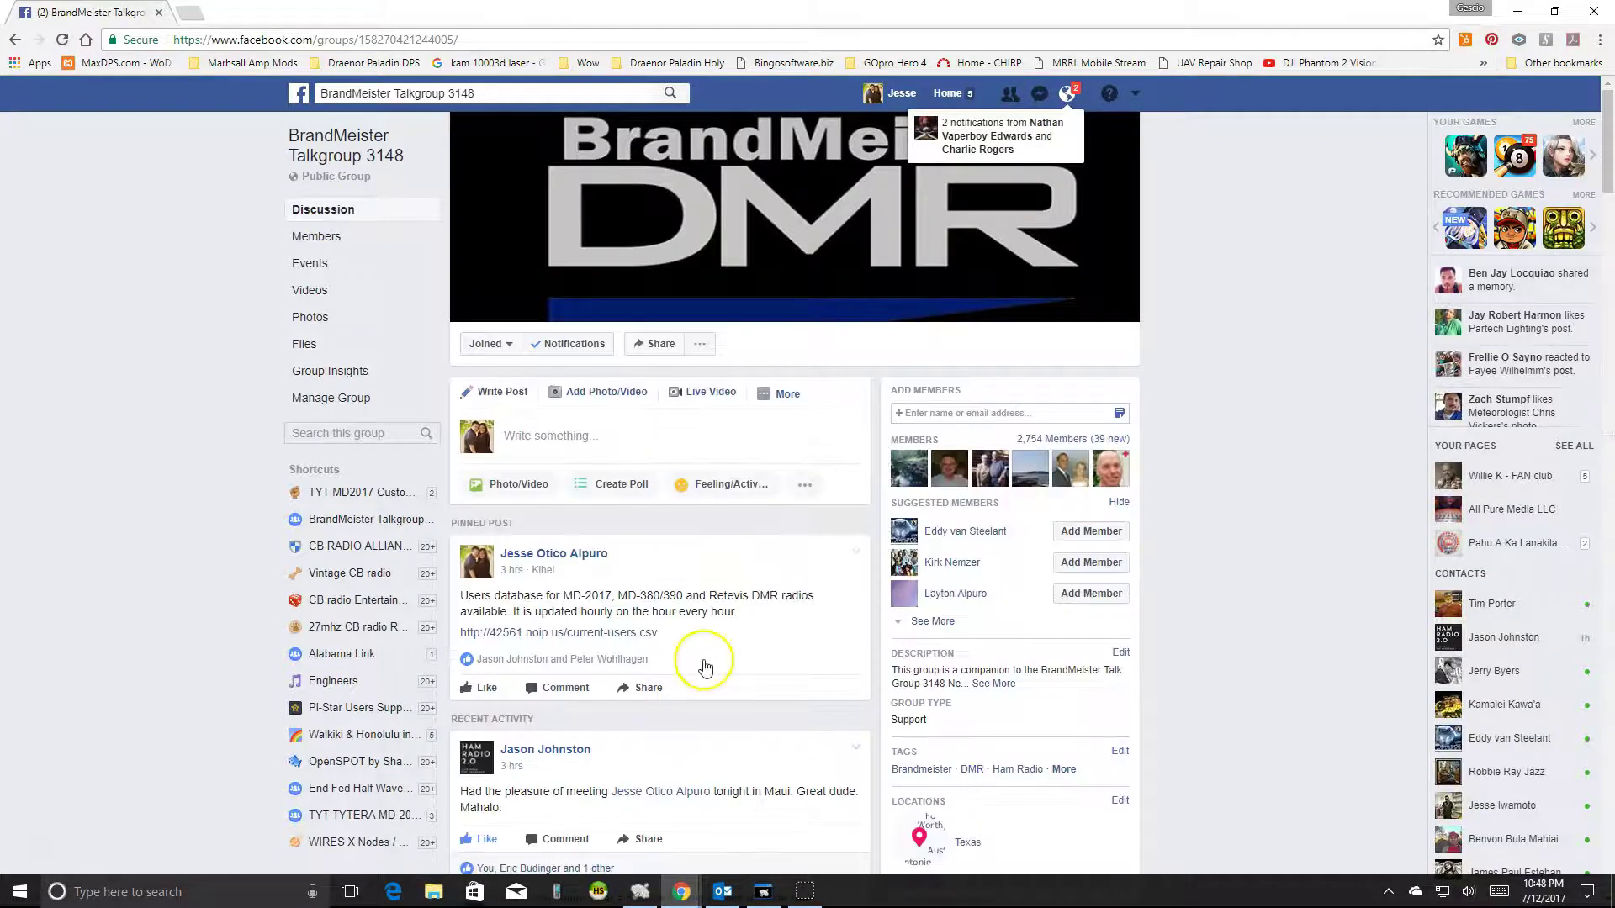
scroll(698, 639, down, 1)
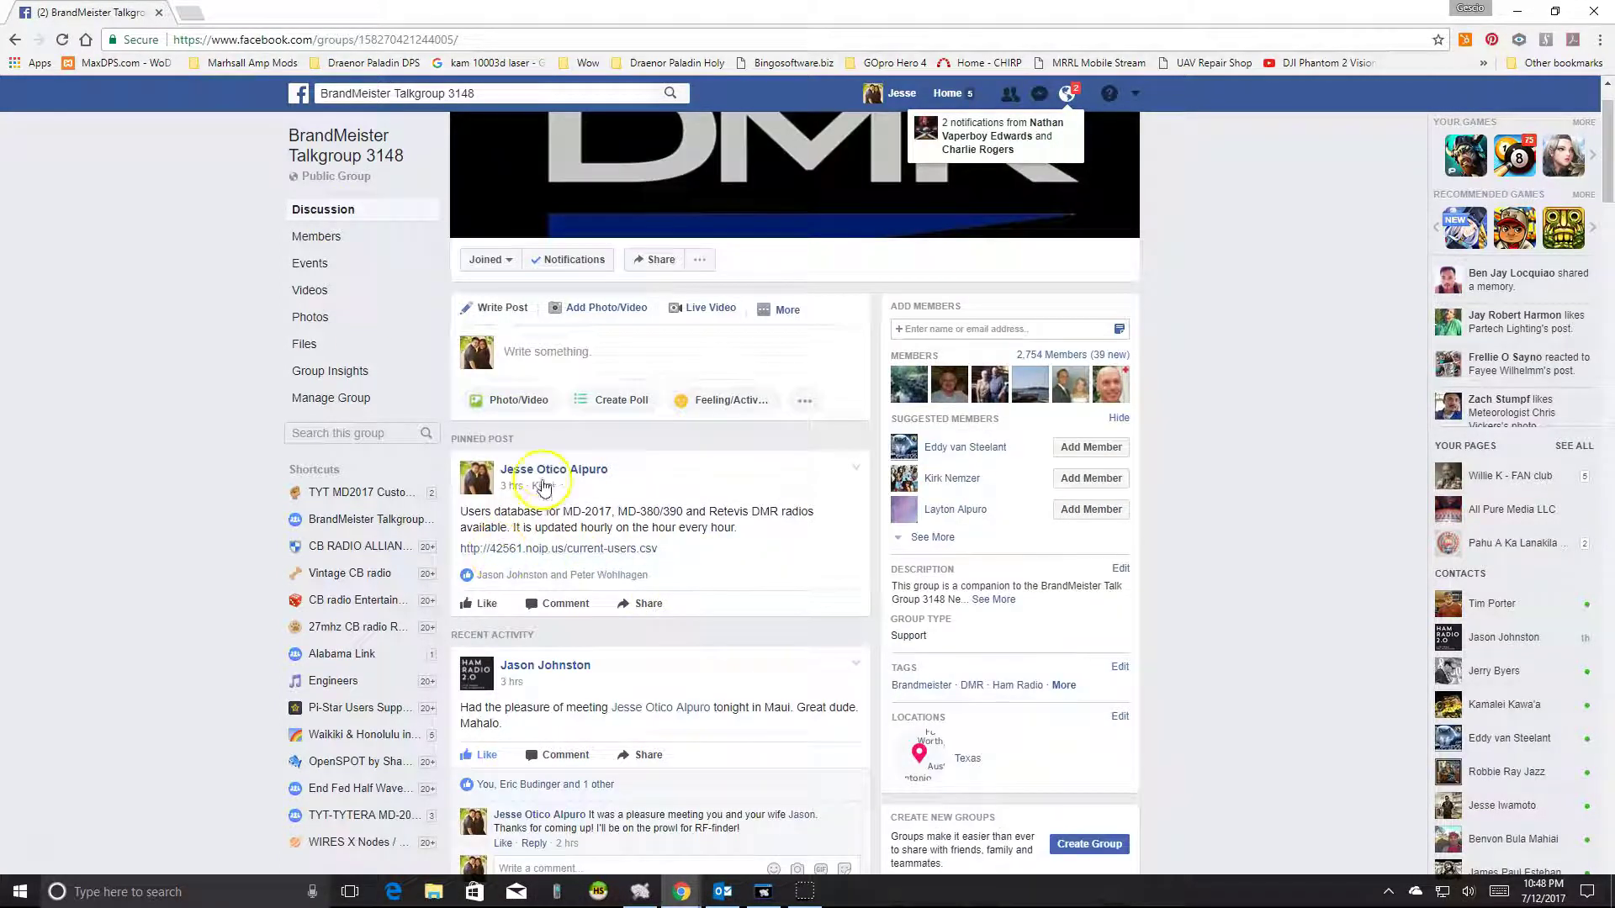
click(575, 549)
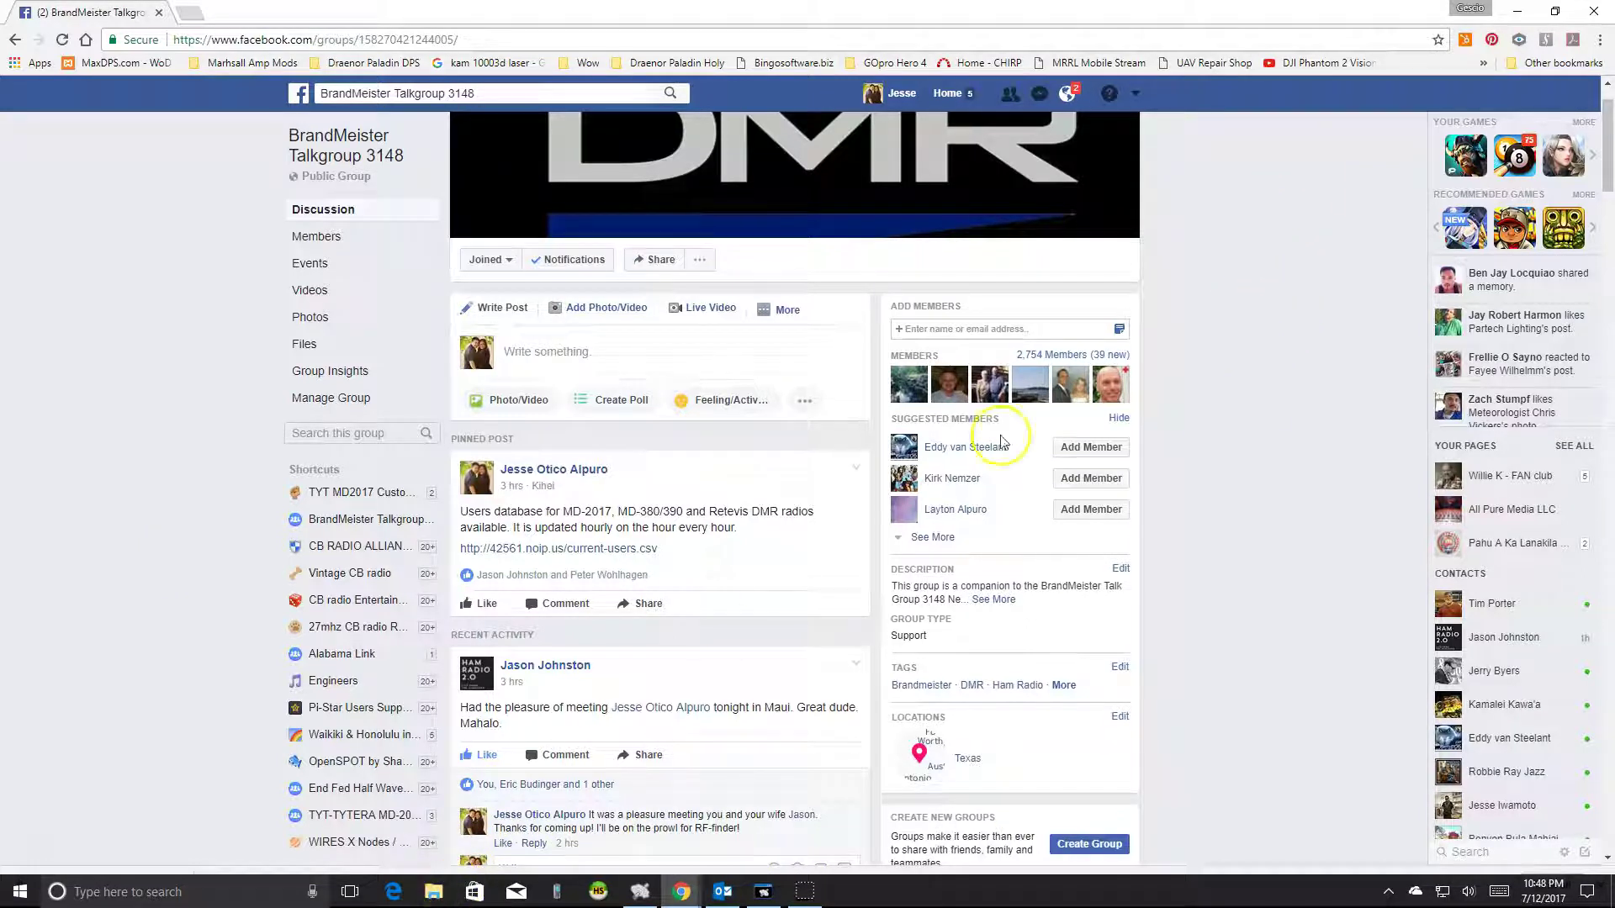
click(1516, 11)
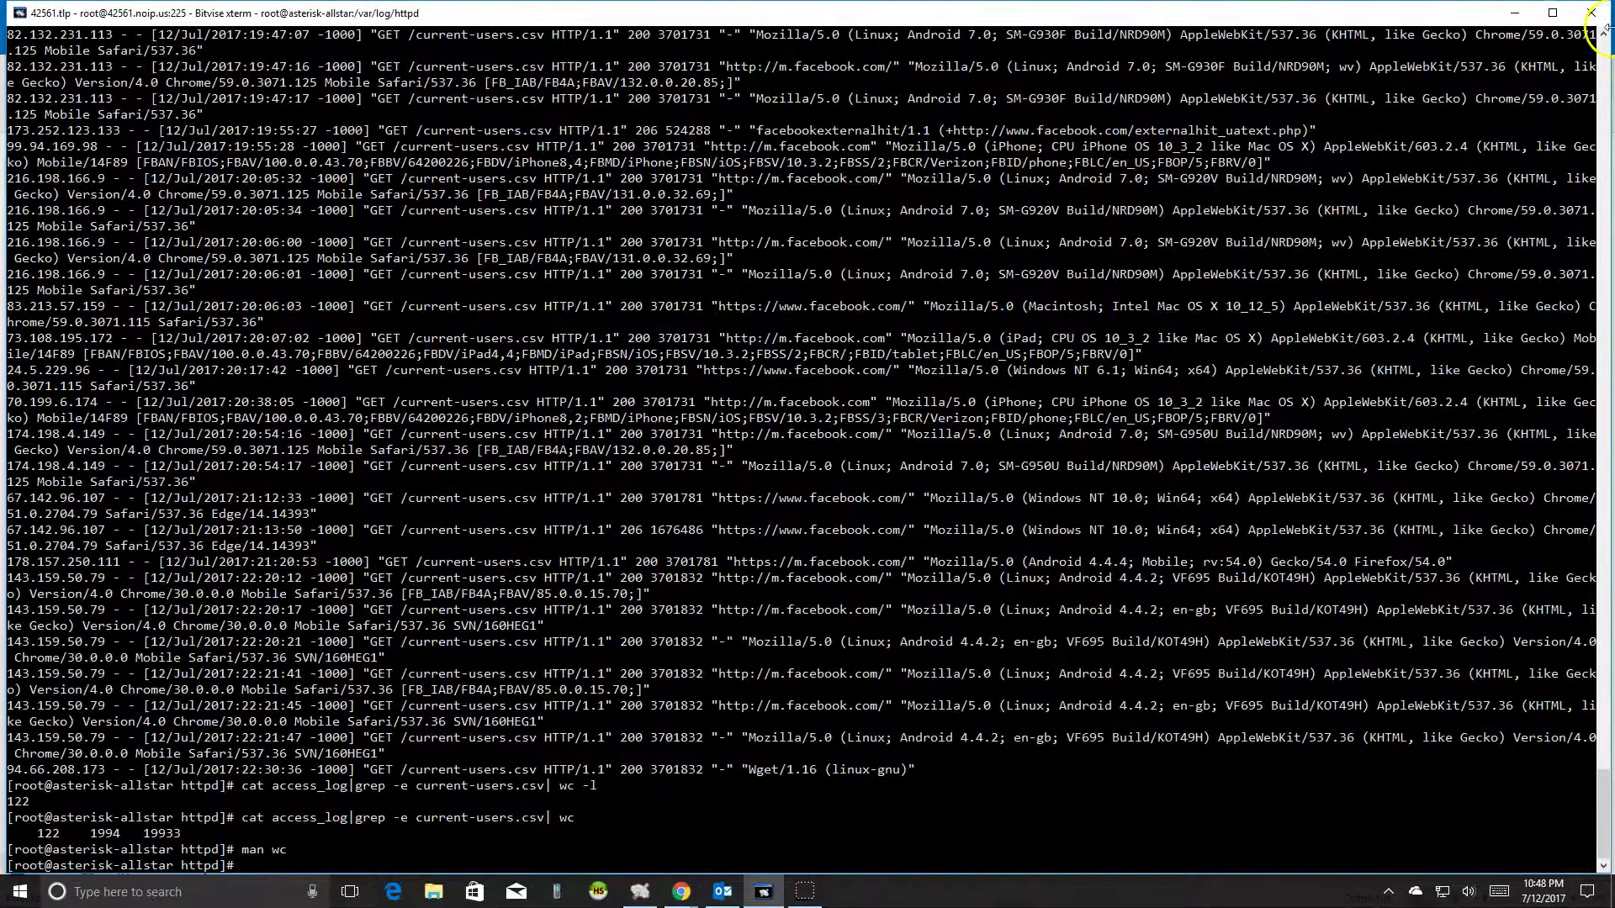
click(1513, 12)
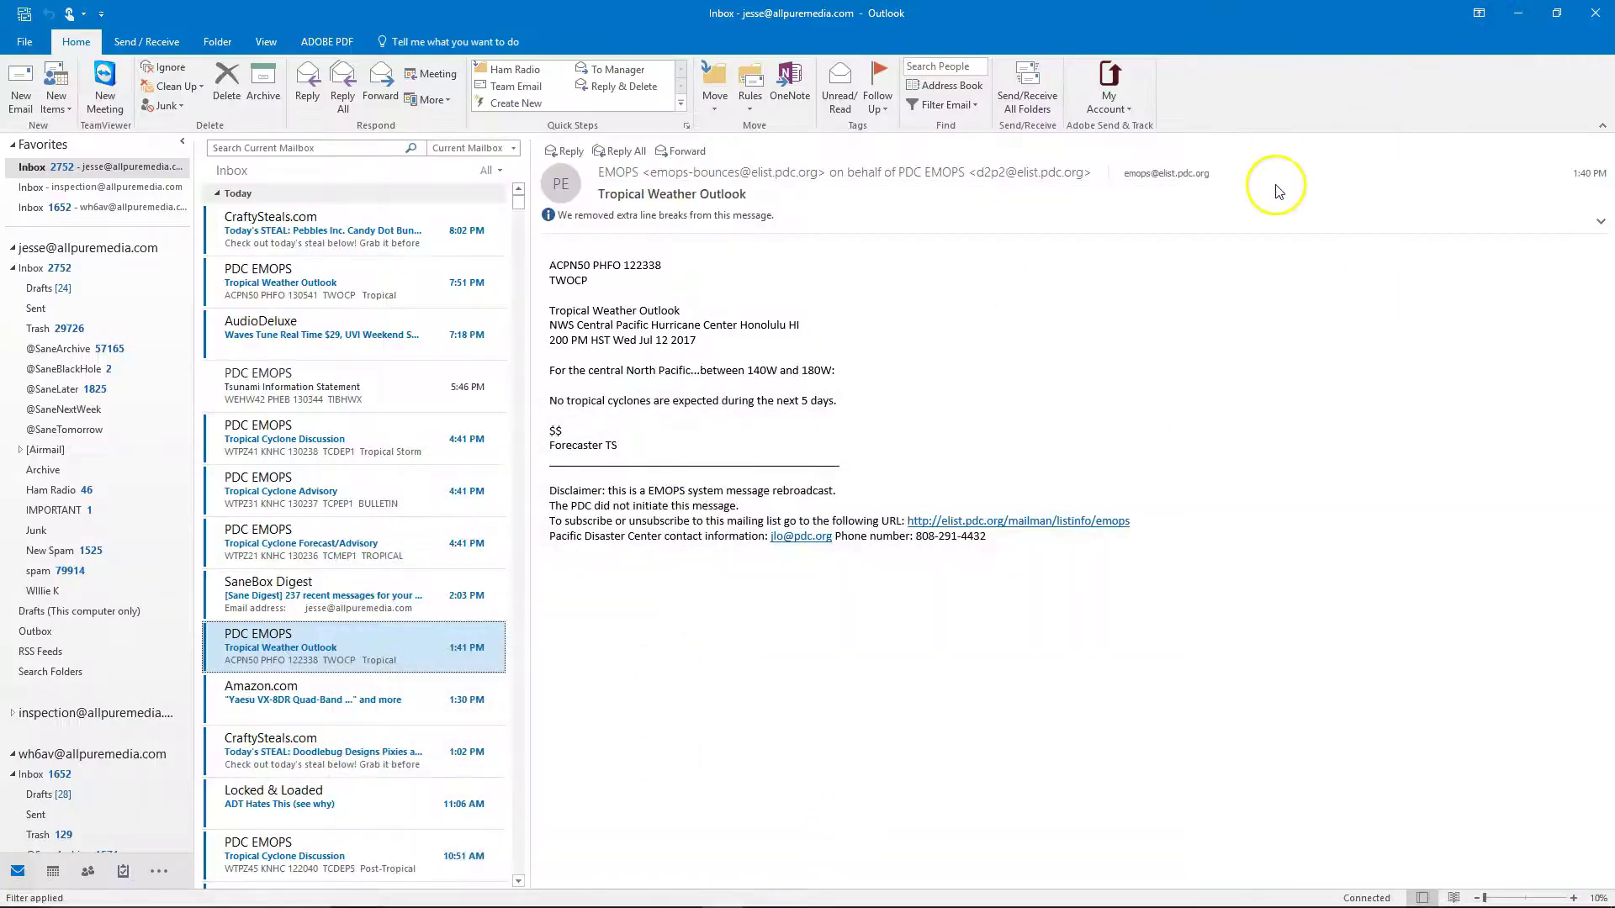
key(super+d)
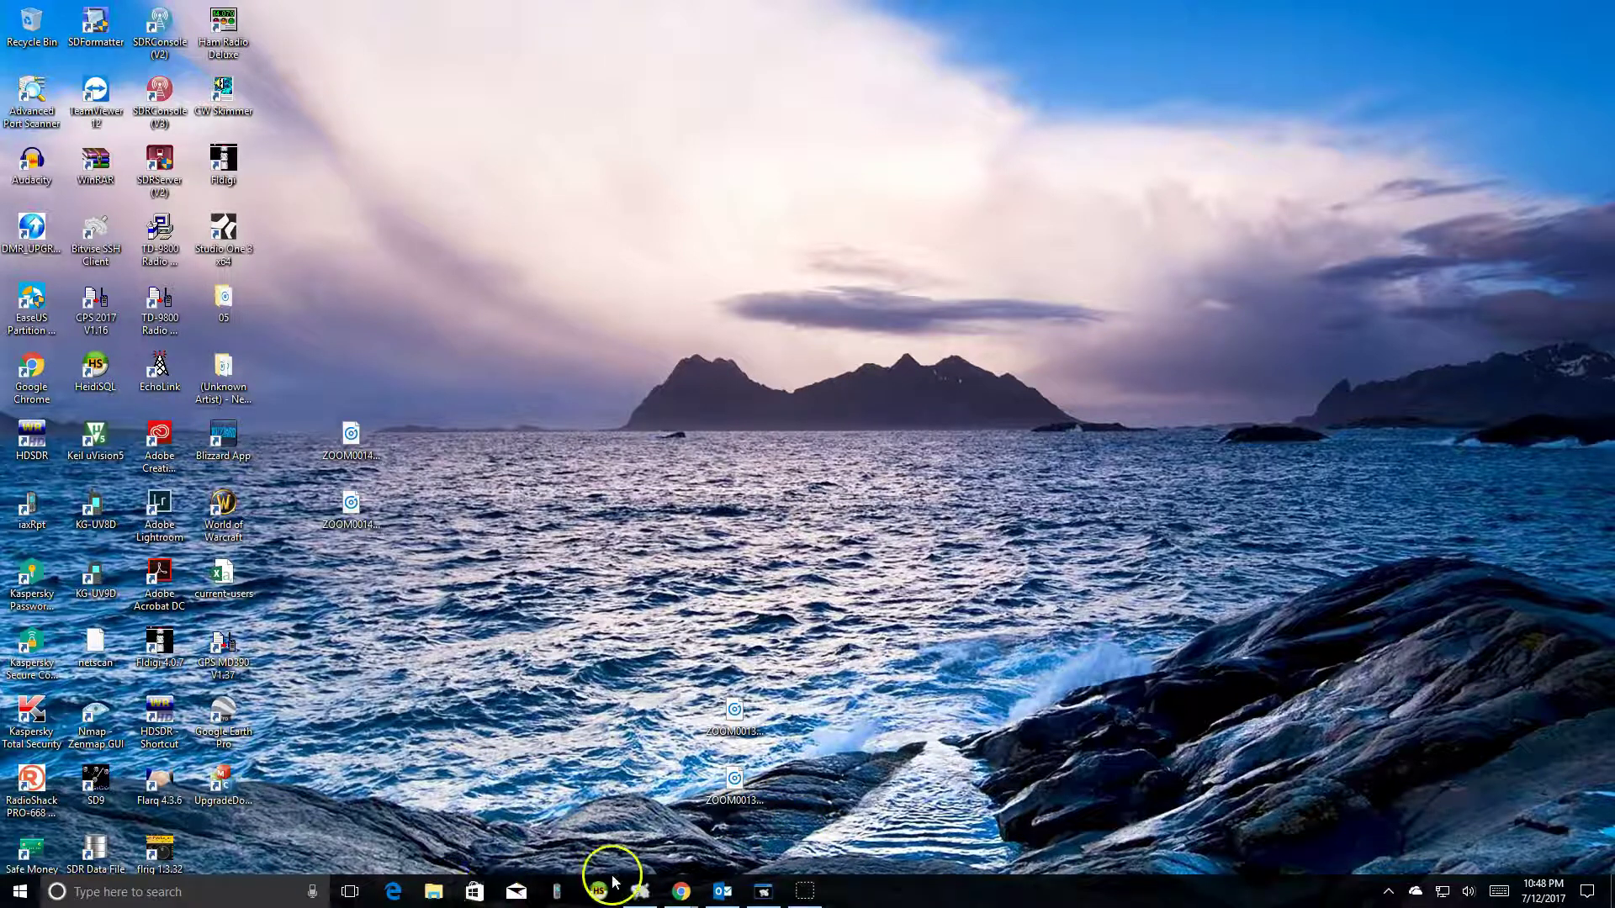
click(433, 895)
double_click(984, 212)
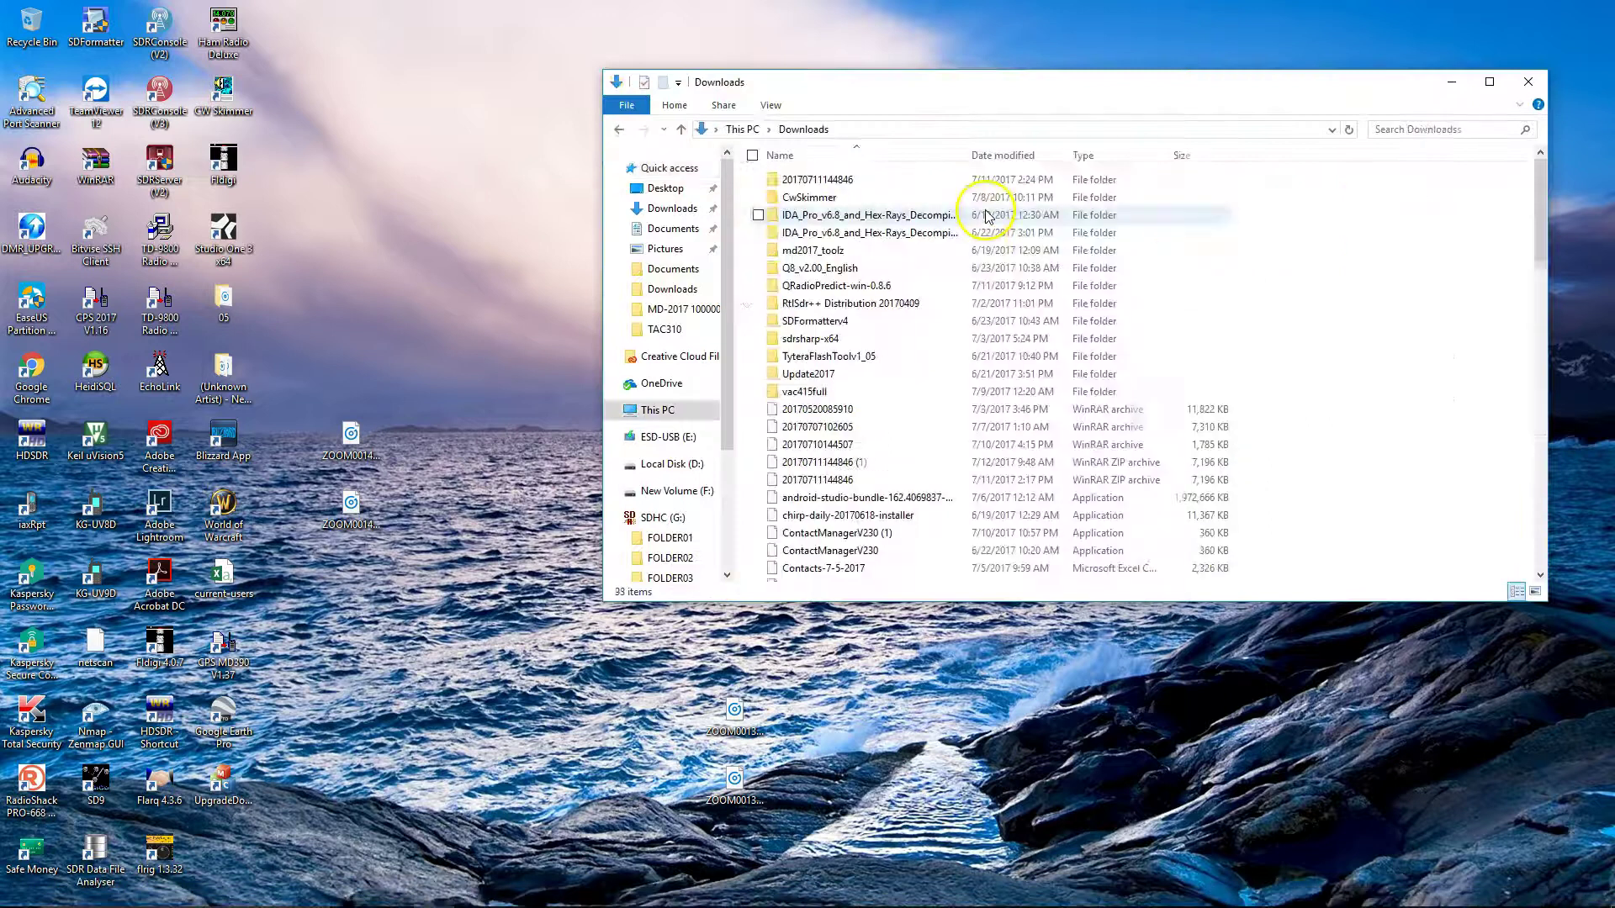
click(831, 480)
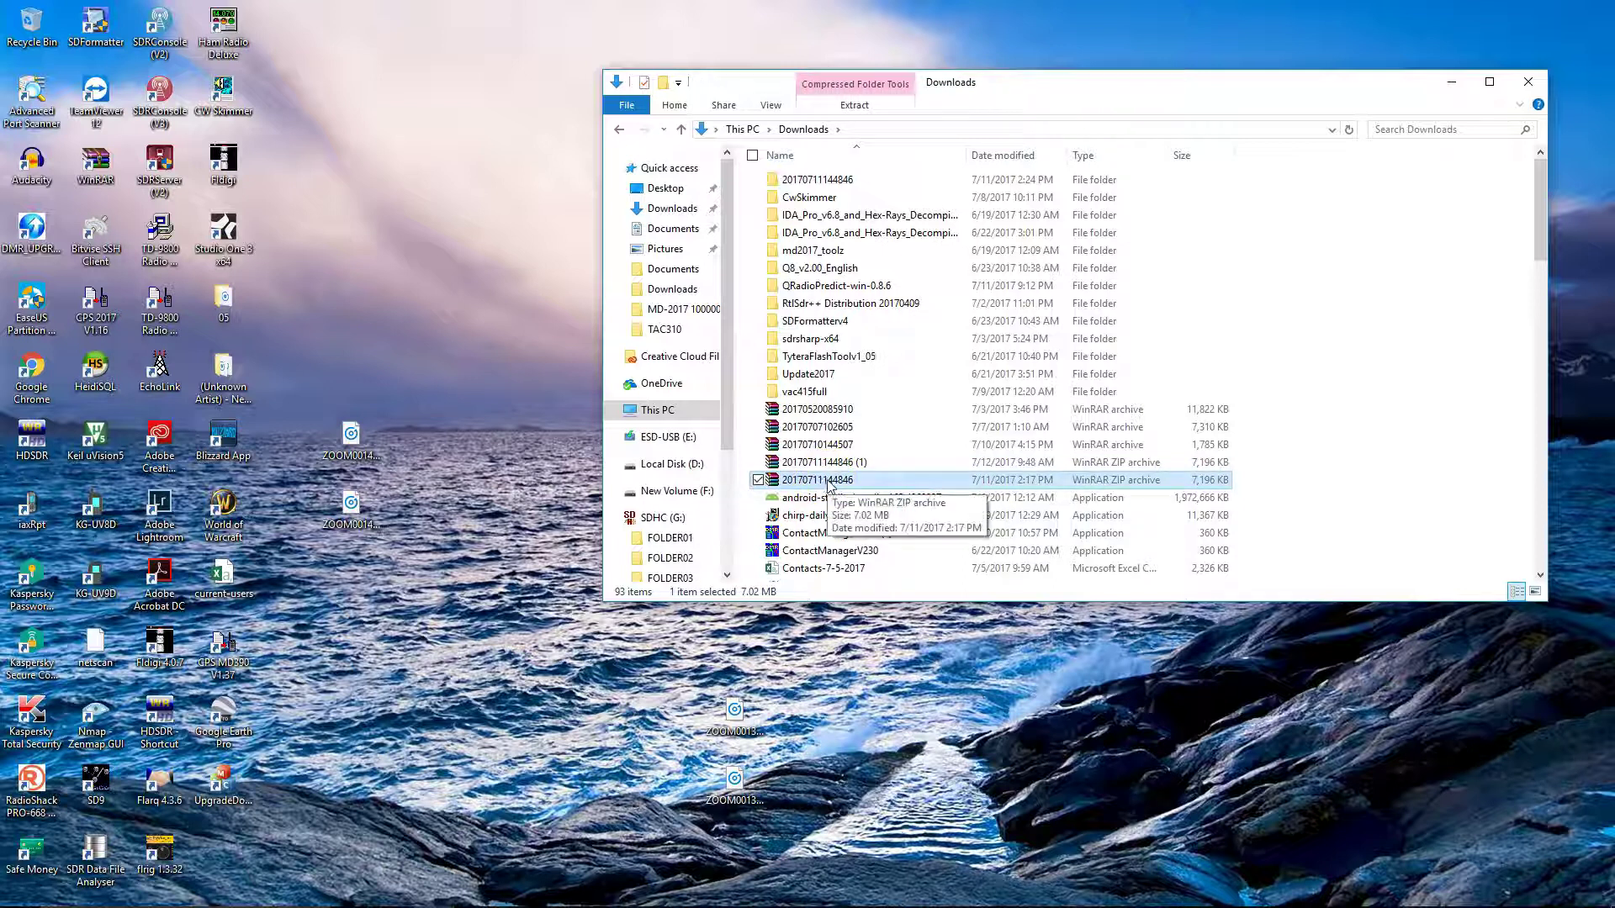
right_click(830, 483)
mouse_move(722, 528)
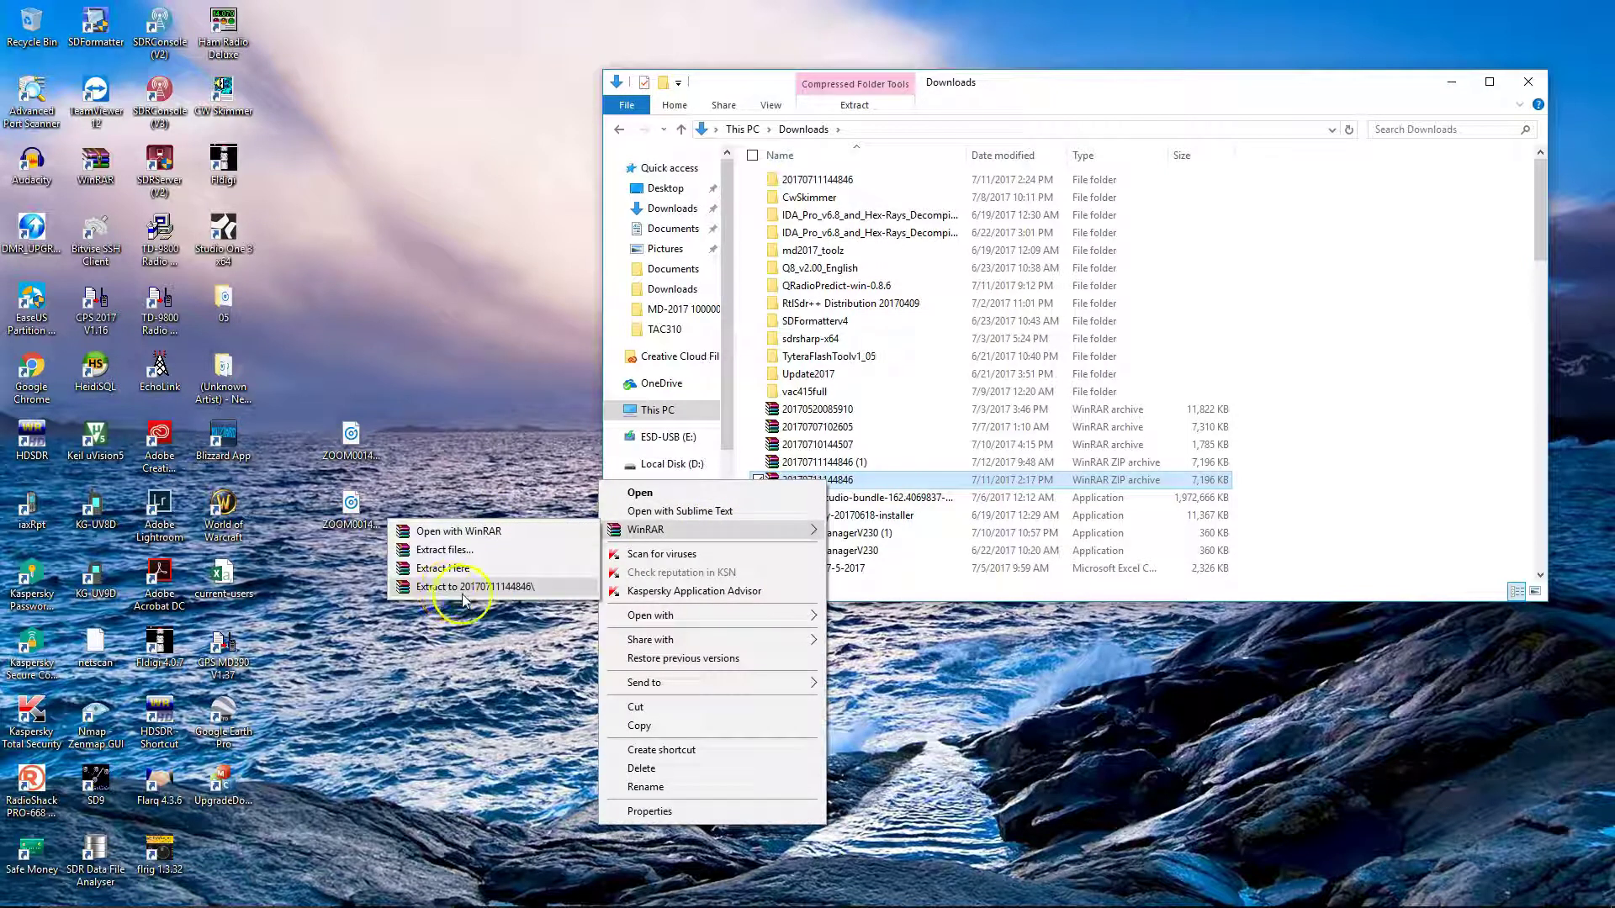
click(805, 187)
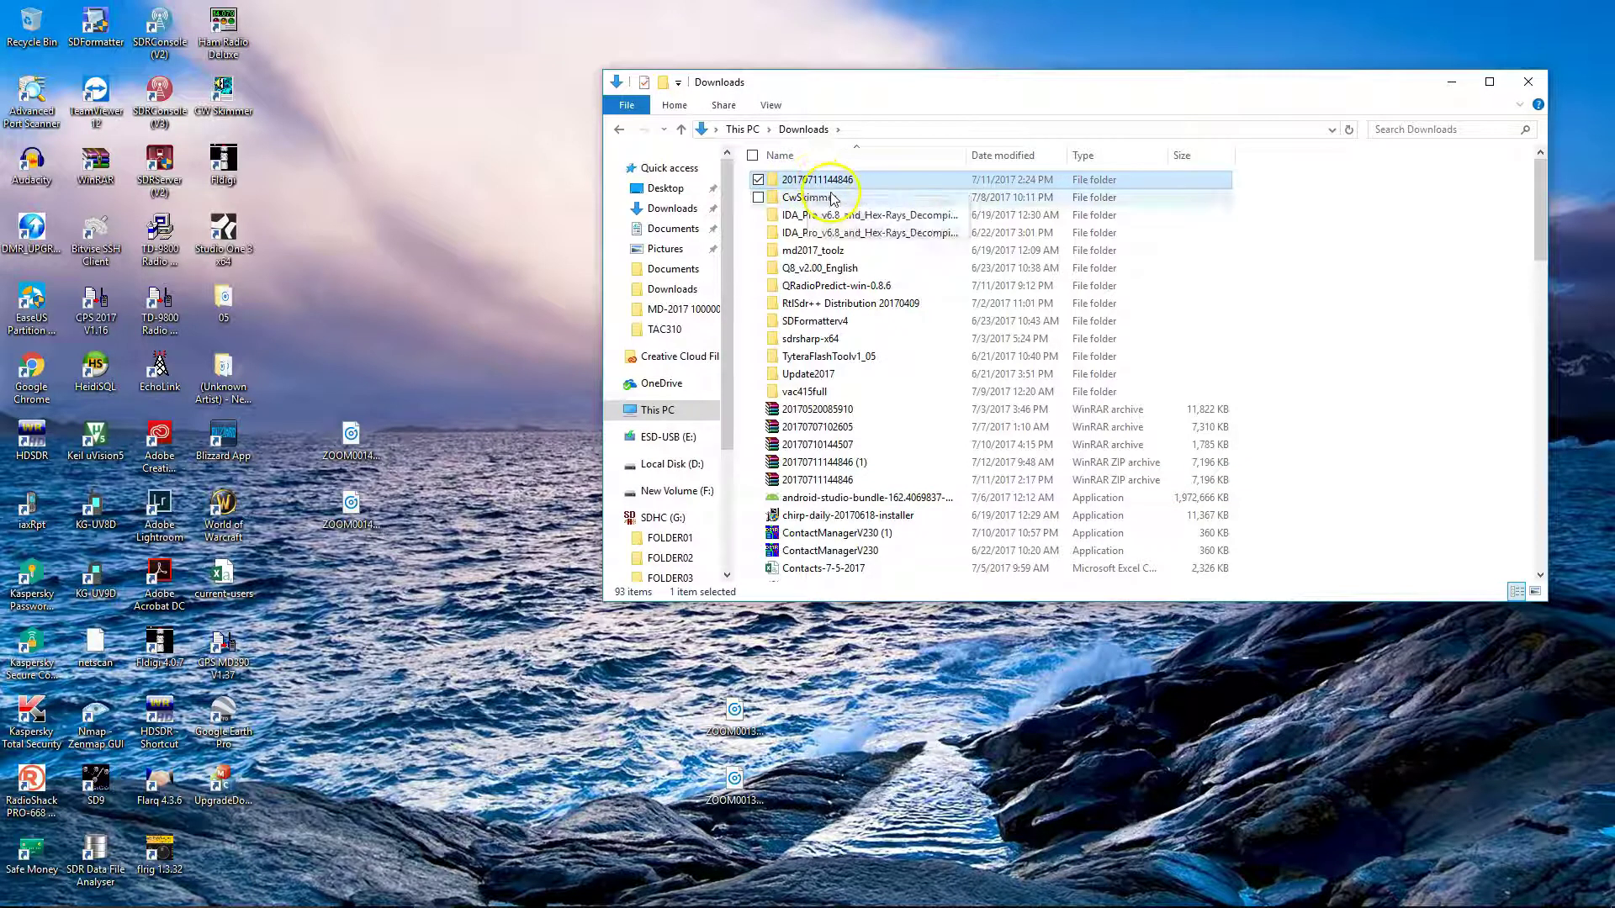
double_click(877, 187)
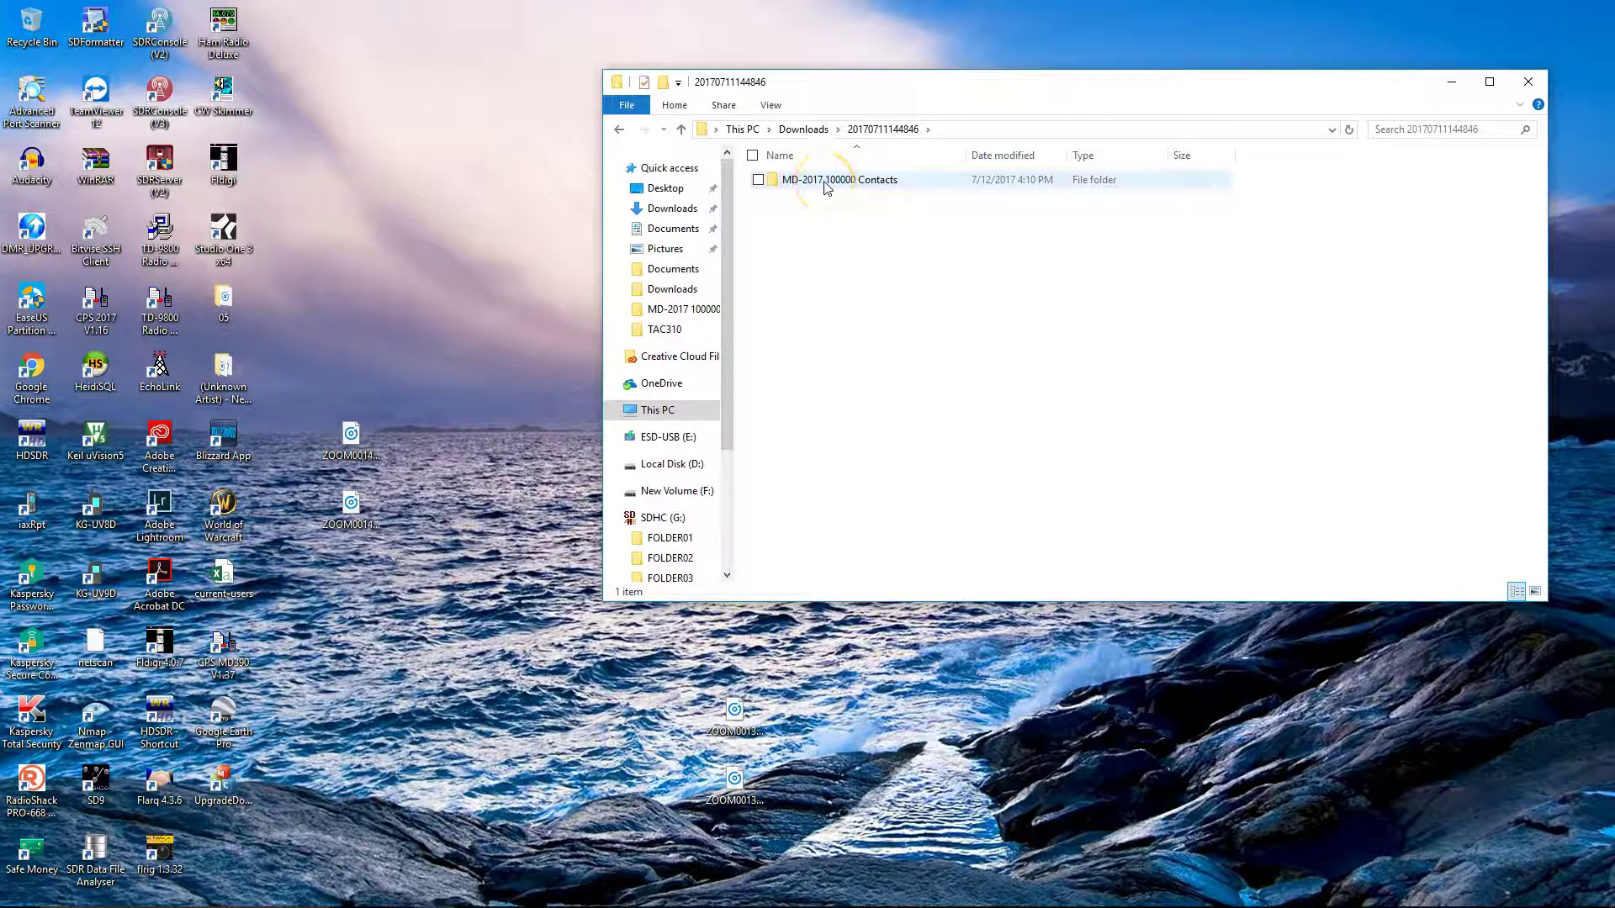
double_click(828, 180)
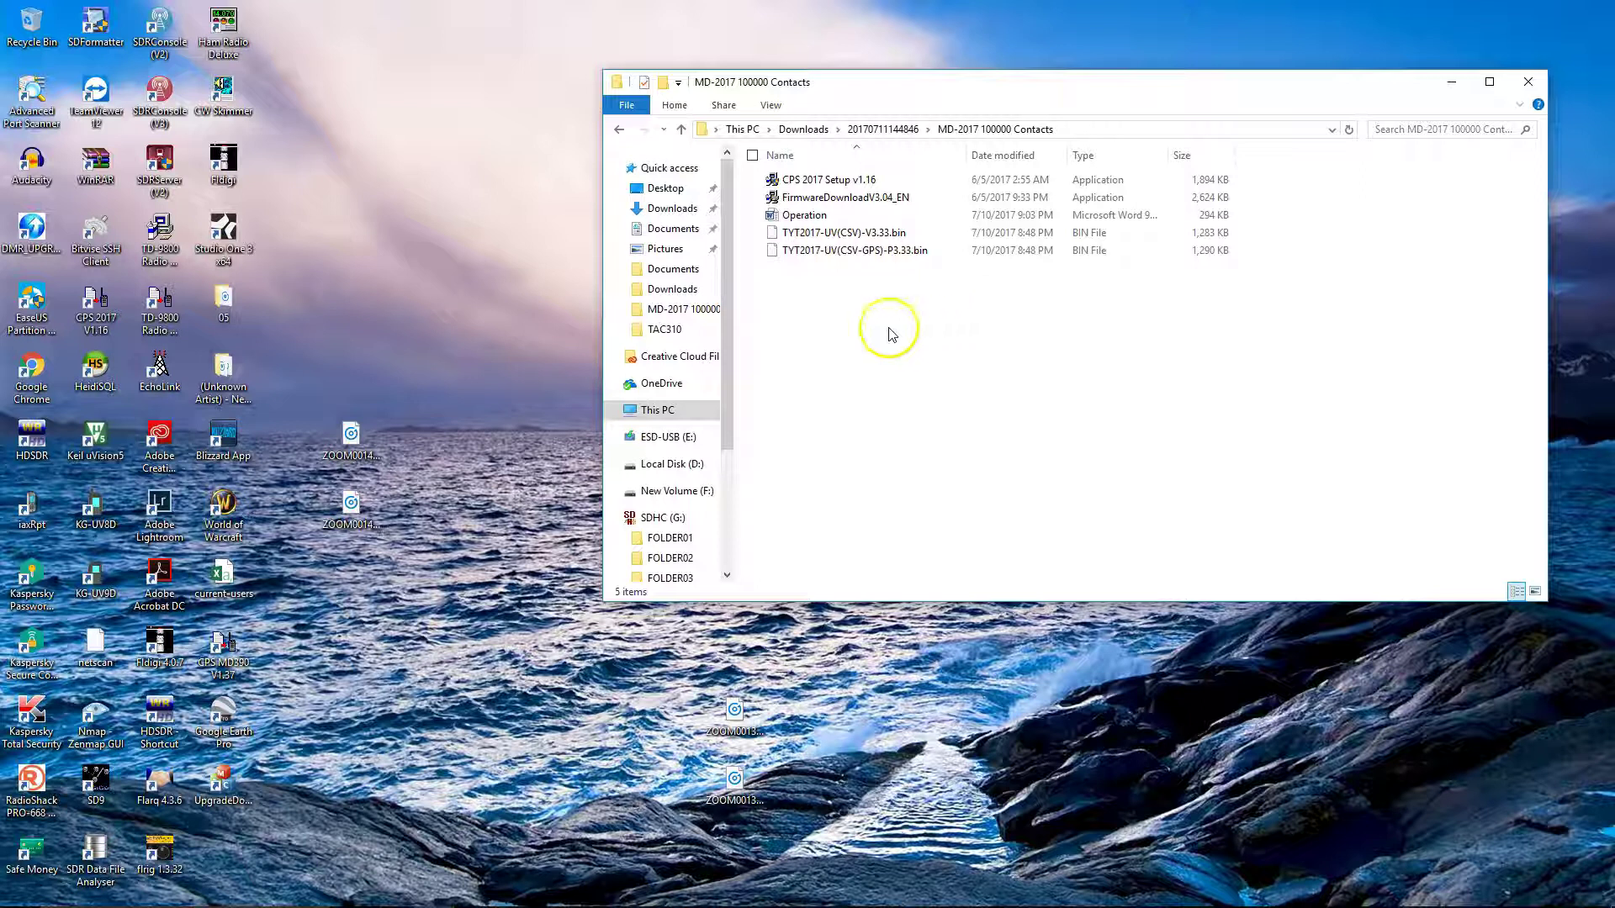
Step: Check the firmware .bin files, then run the FirmwareDownloadV3.04_EN installer
click(859, 235)
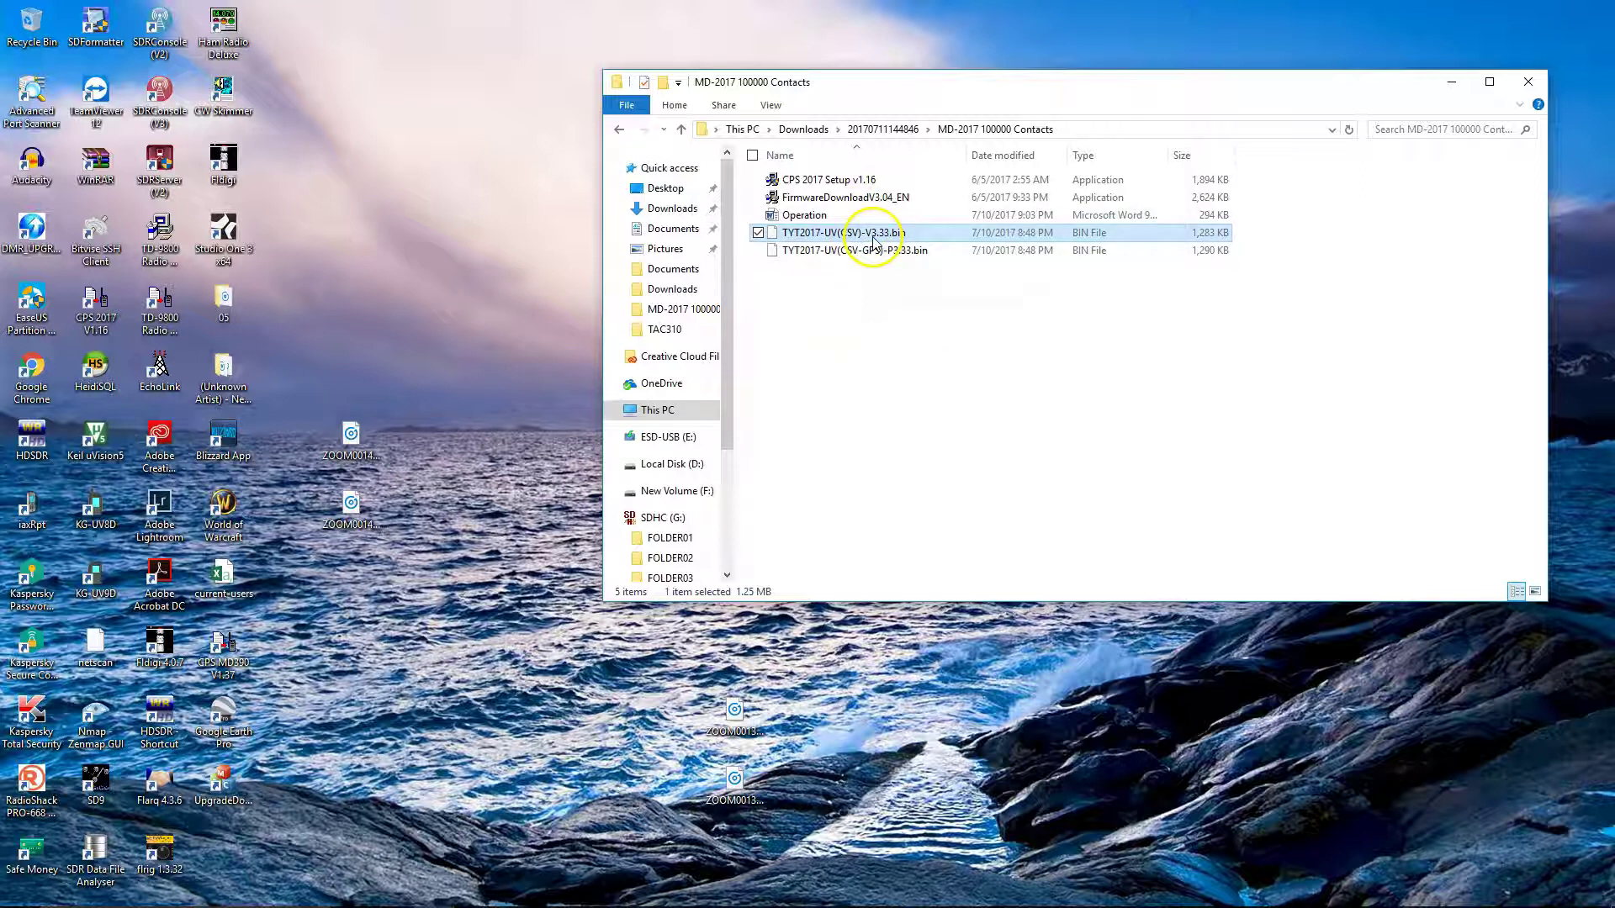
ctrl+click(878, 251)
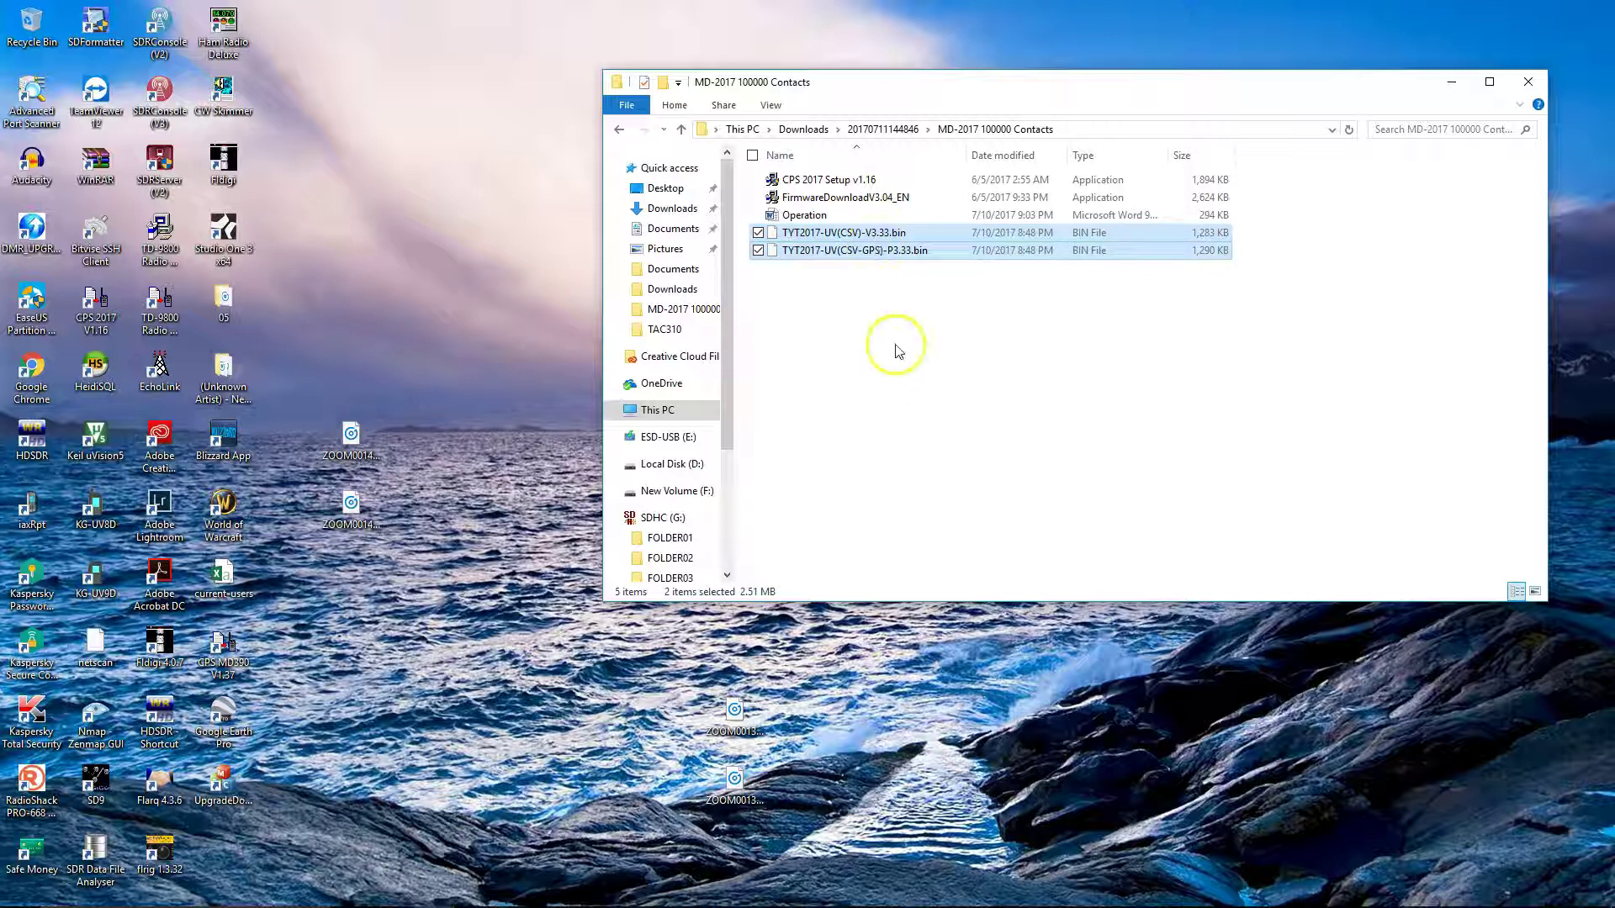
click(950, 343)
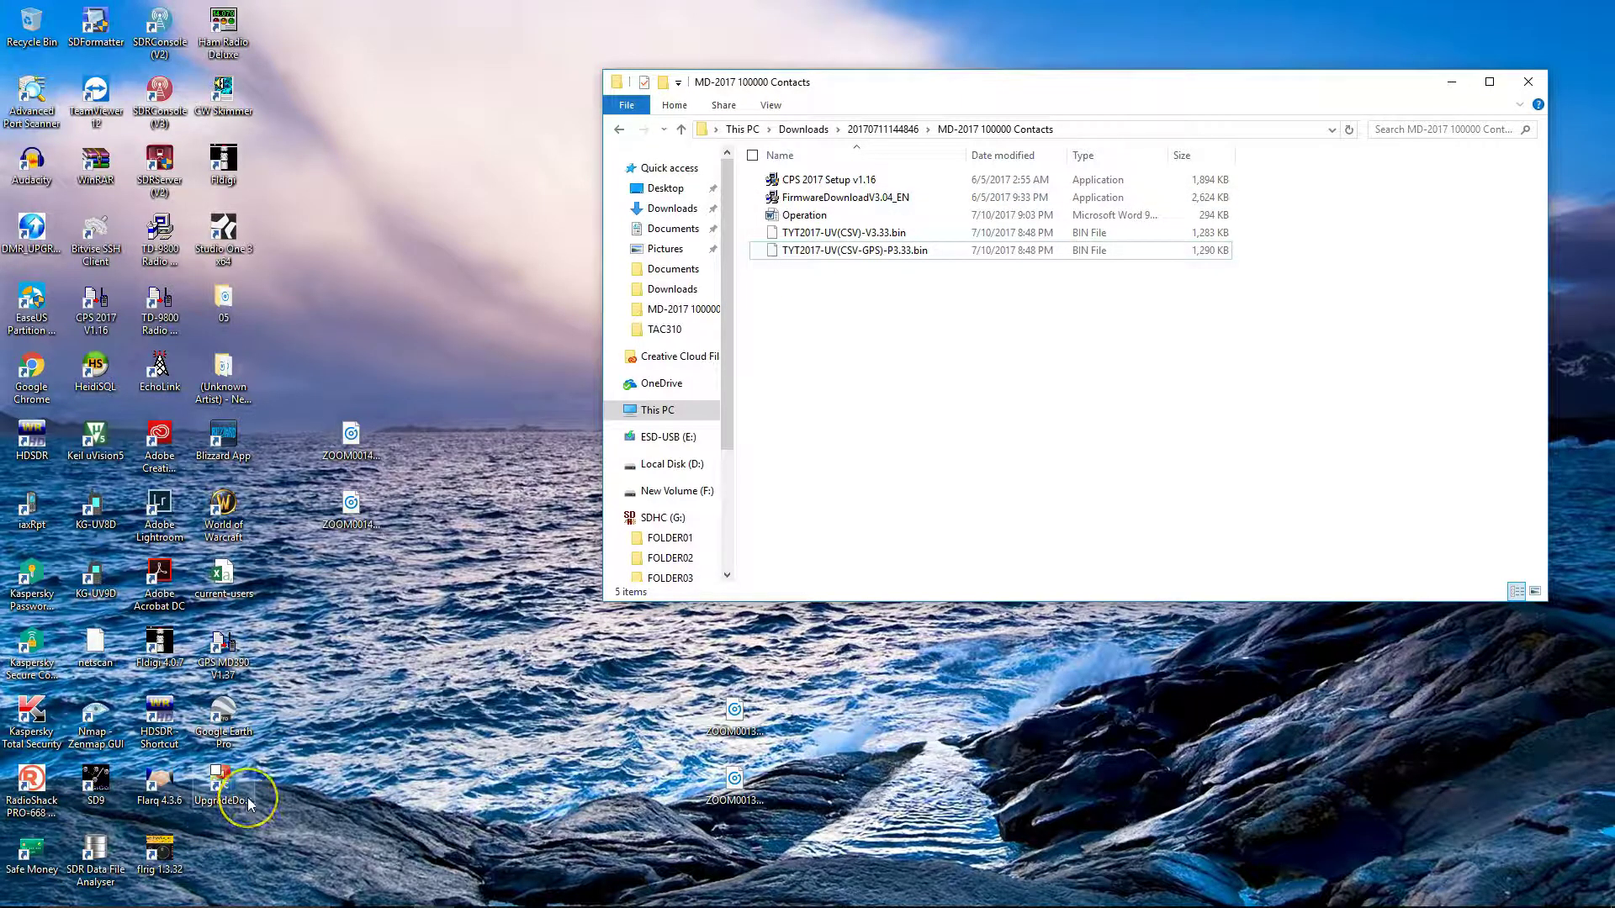
click(919, 205)
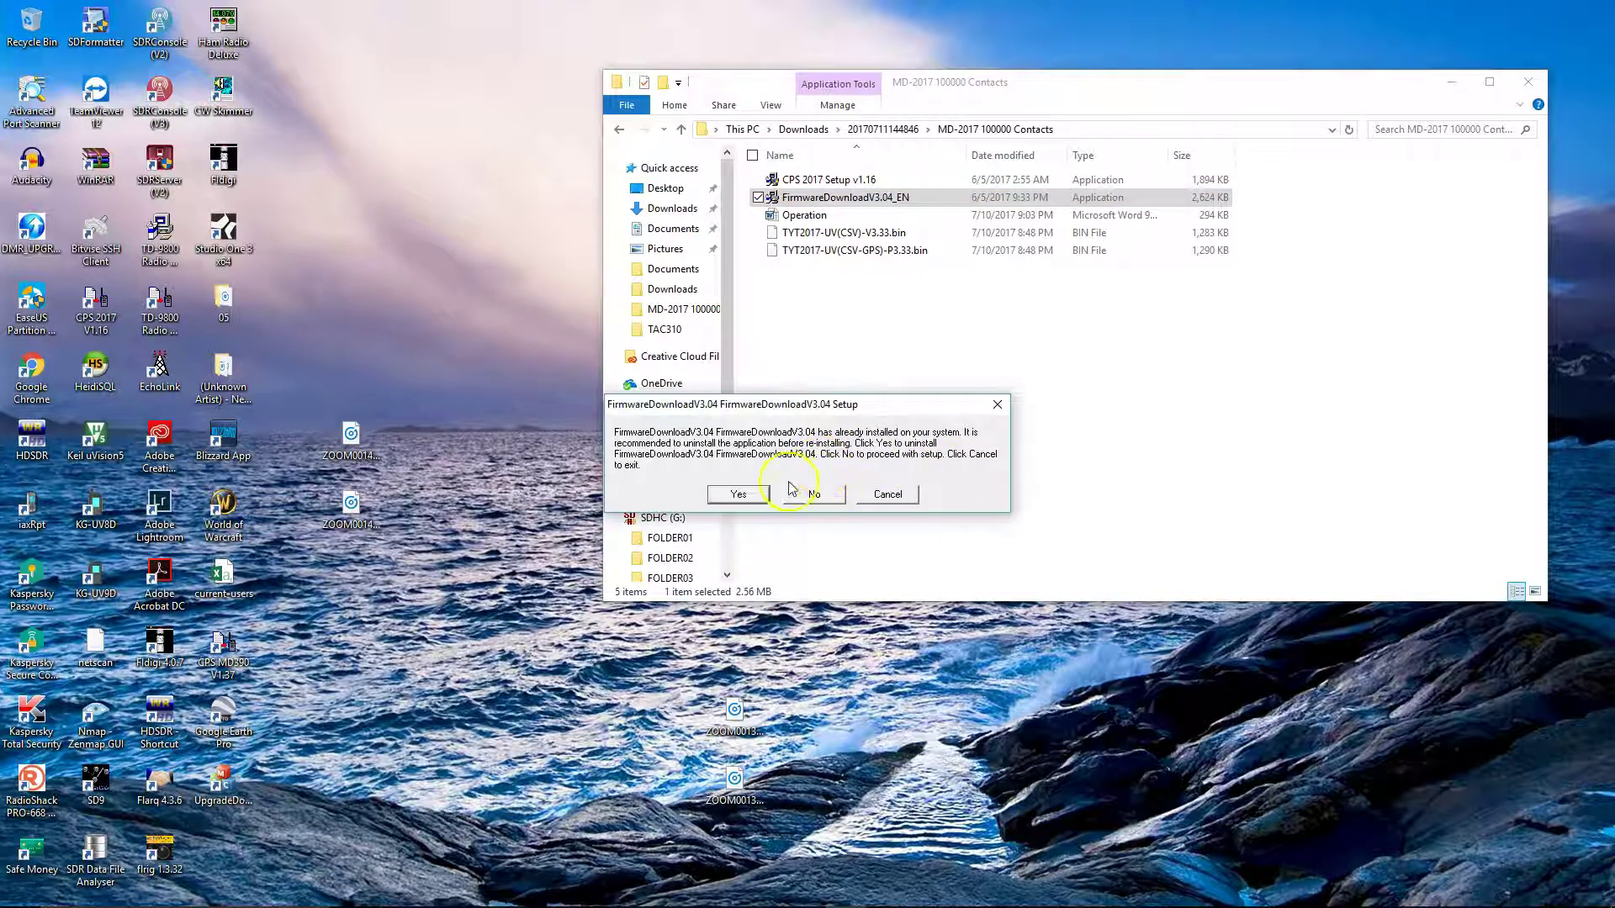
Step: Cancel the reinstall and run the UpgradeDownload shortcut as administrator, positioned top-left
click(887, 495)
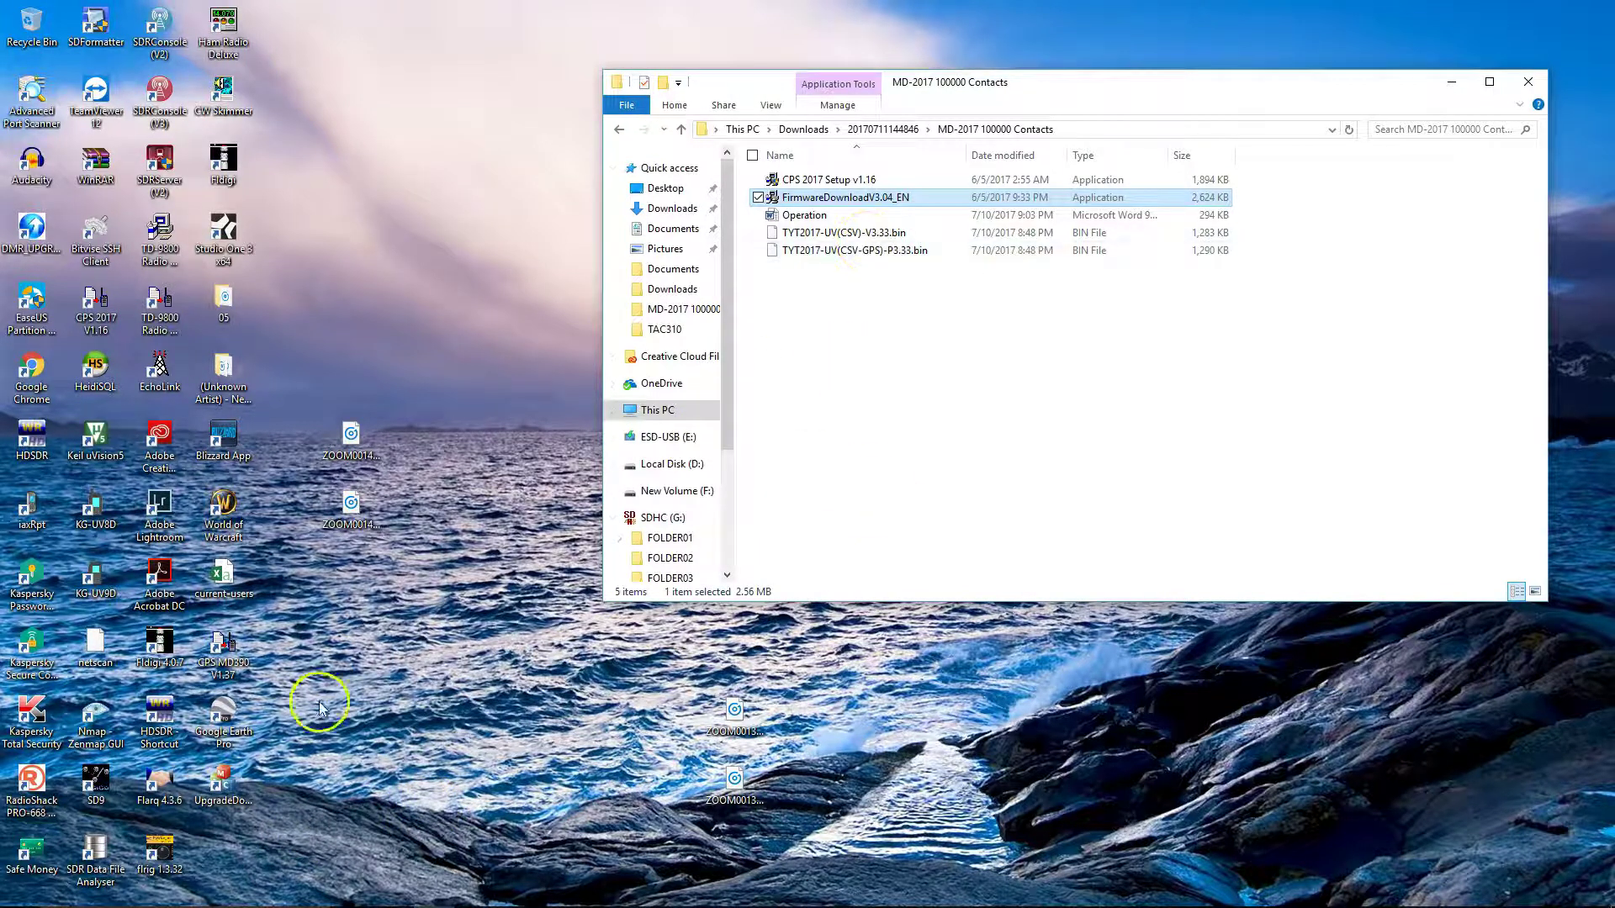
click(223, 786)
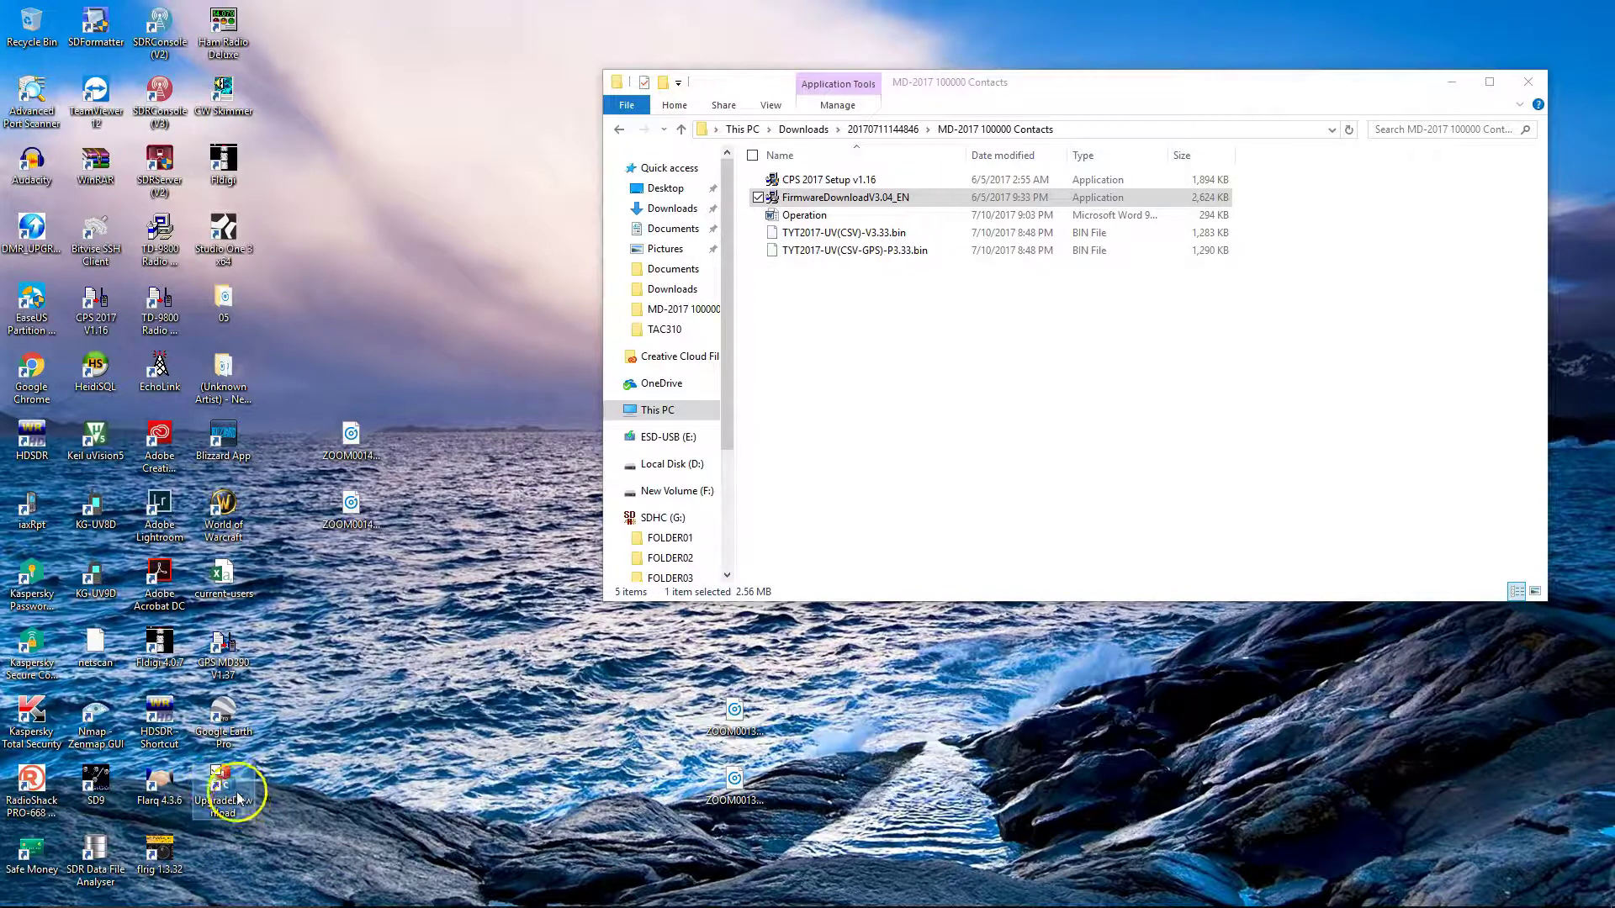
double_click(233, 793)
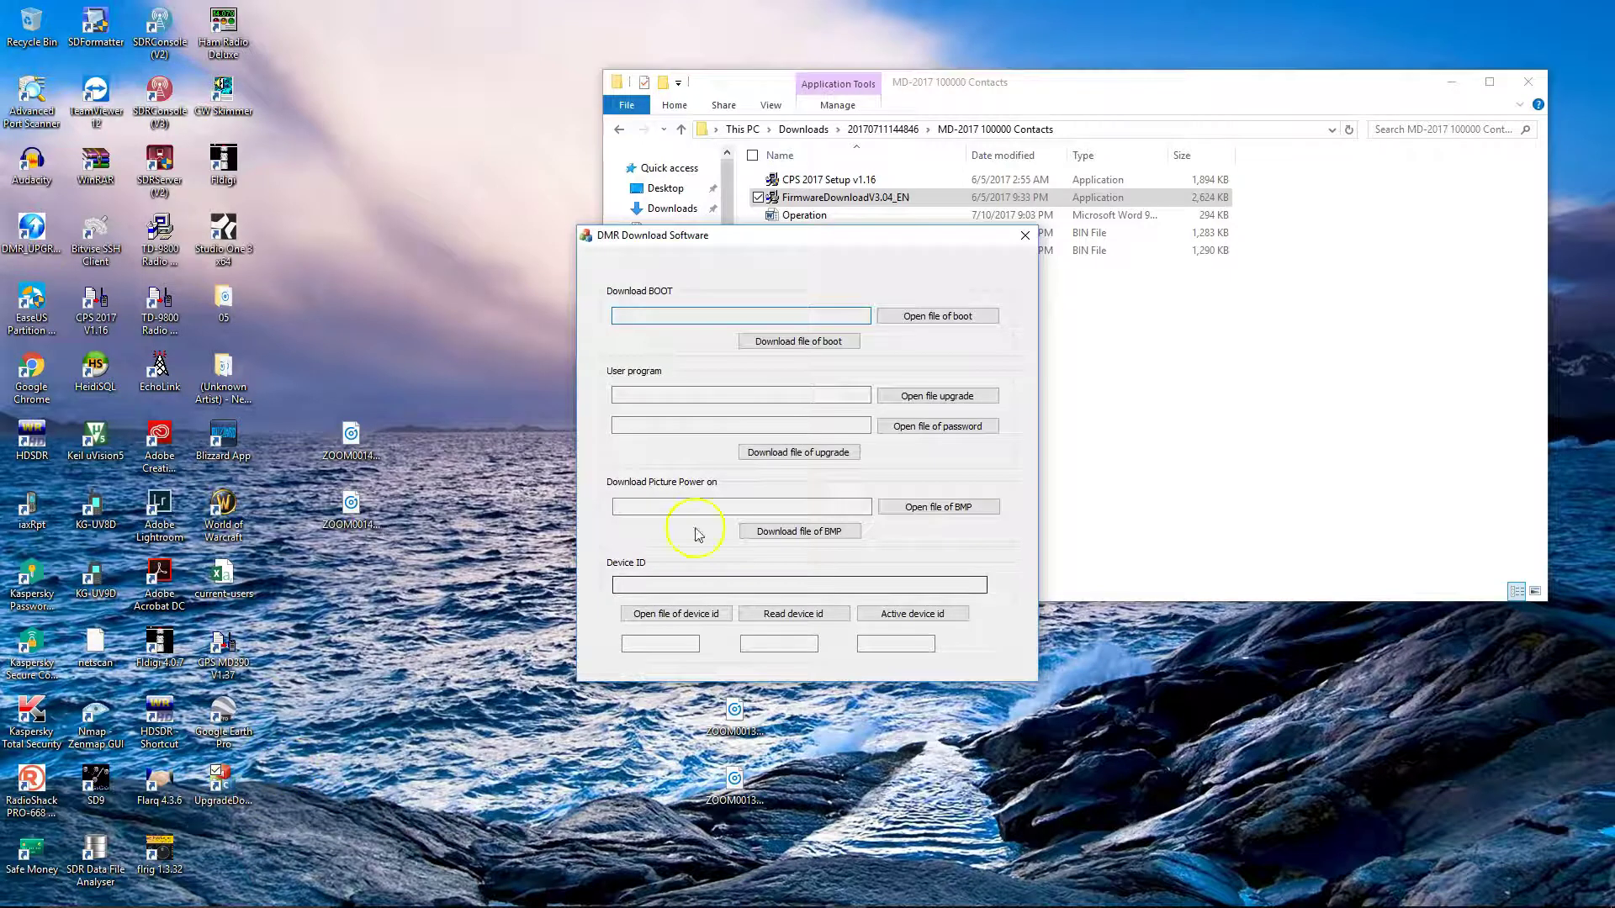
click(1025, 235)
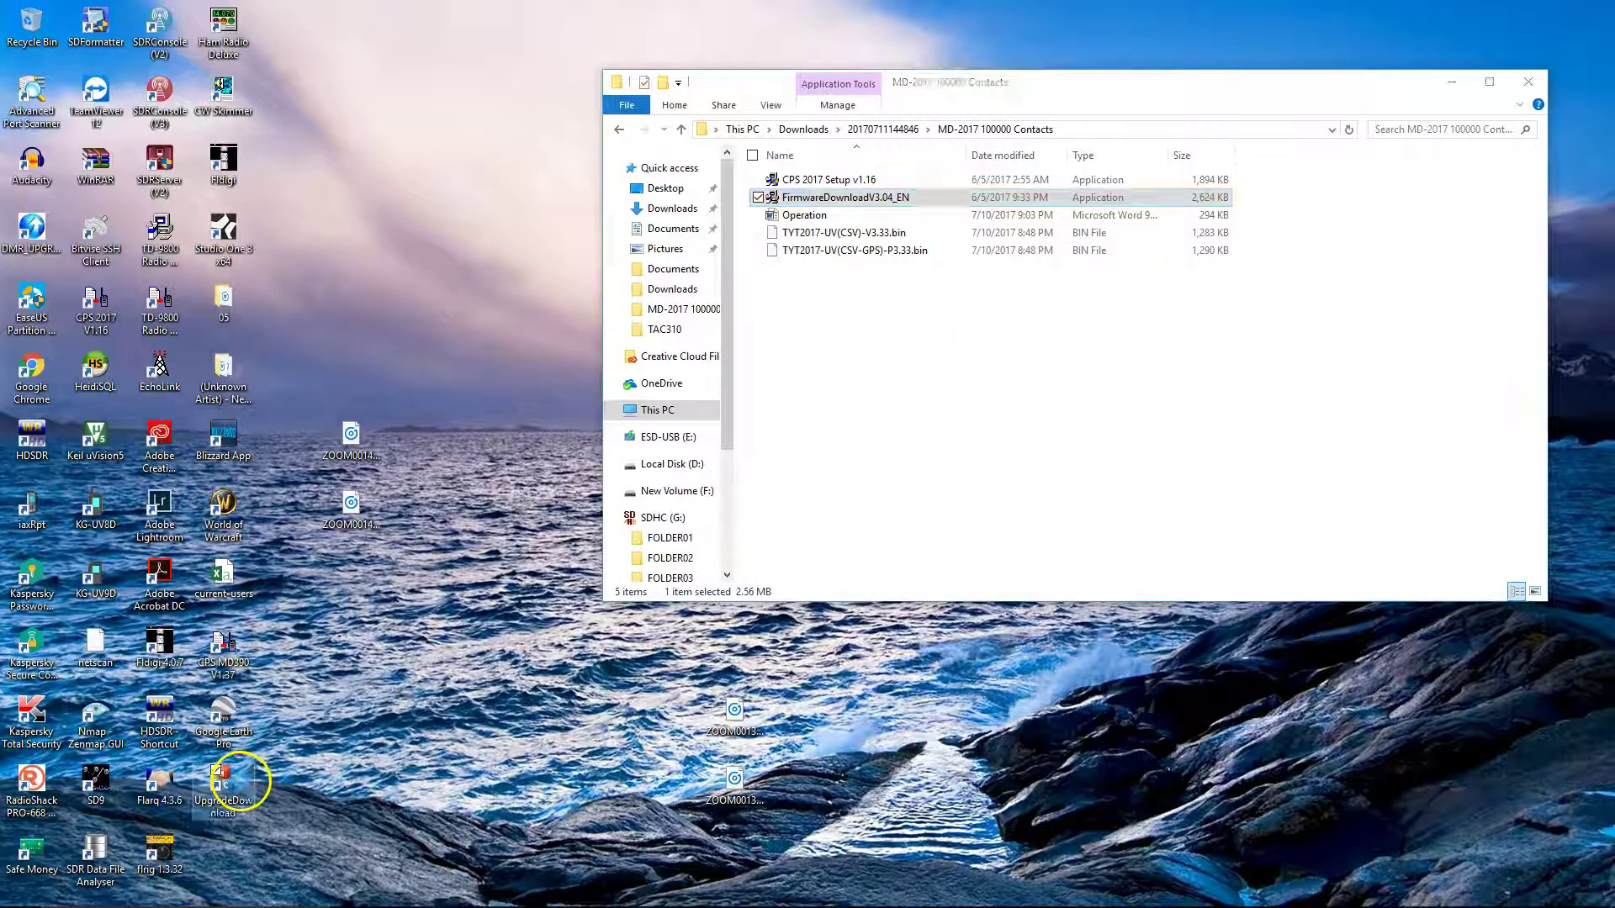
right_click(233, 786)
click(174, 432)
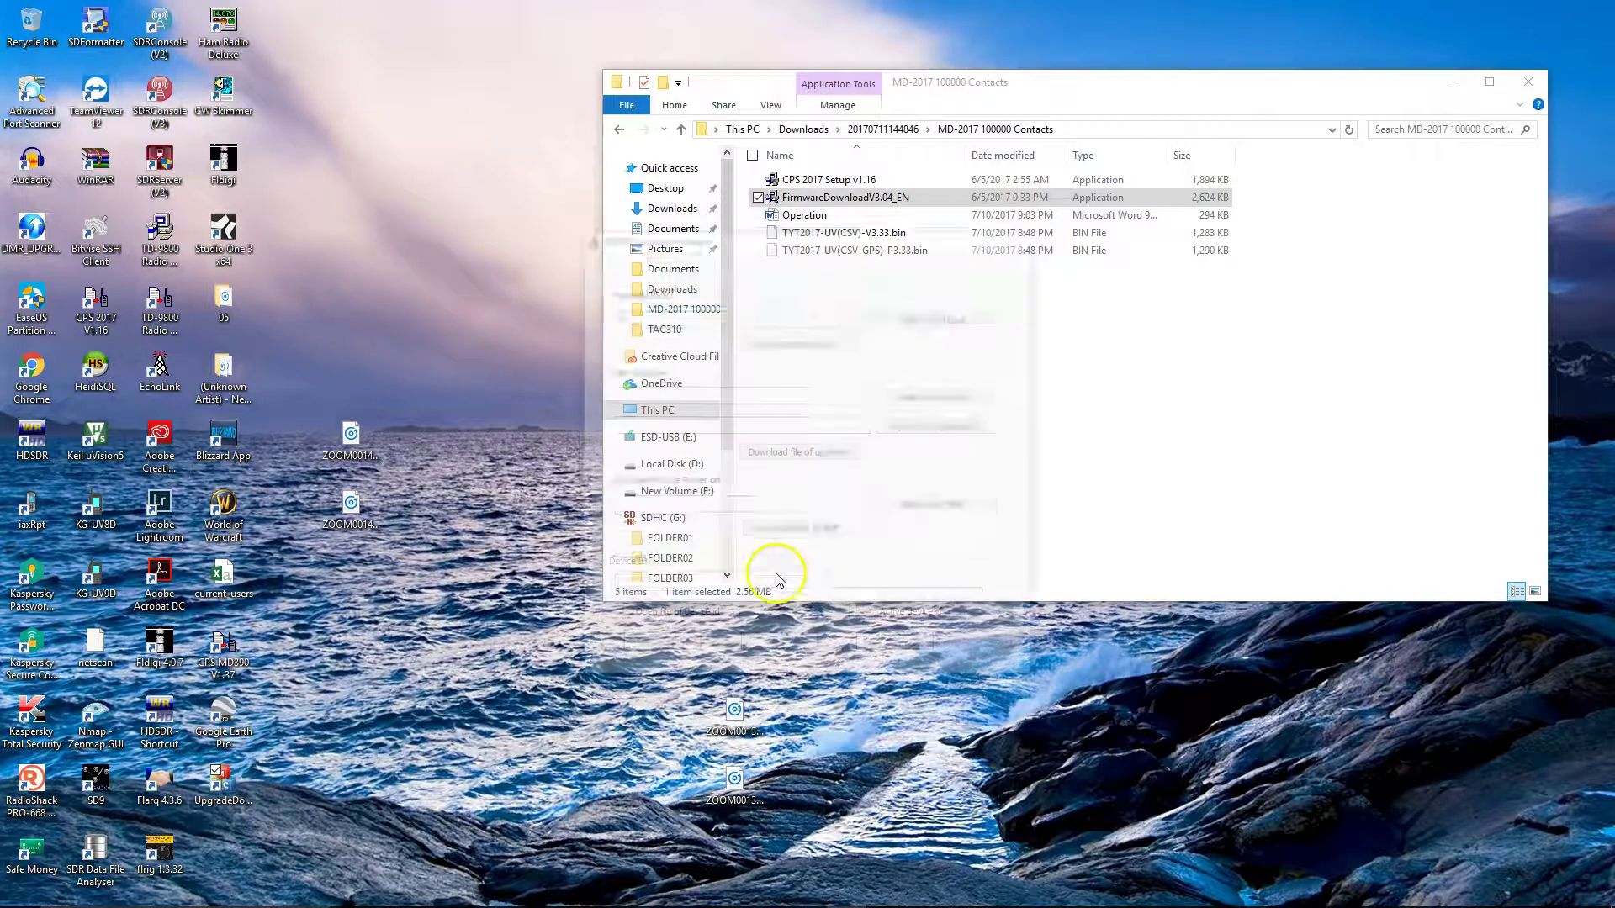
drag(980, 248, 536, 173)
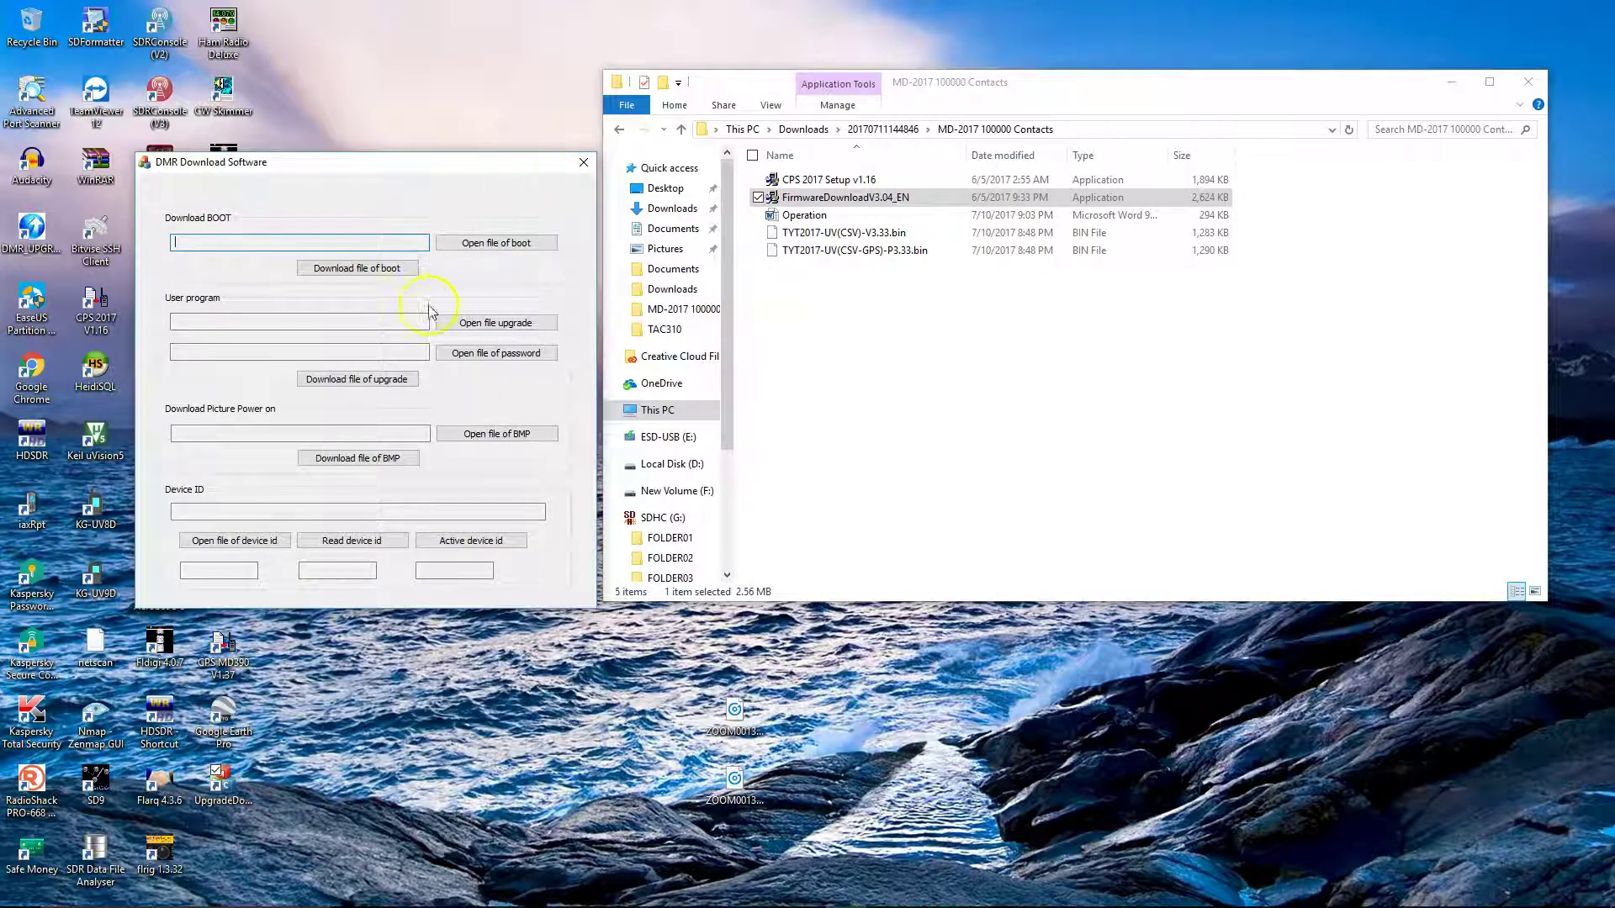
Step: Load TYT2017-UV(CSV)-V3.33.bin as the user program upgrade and verify its path
click(252, 321)
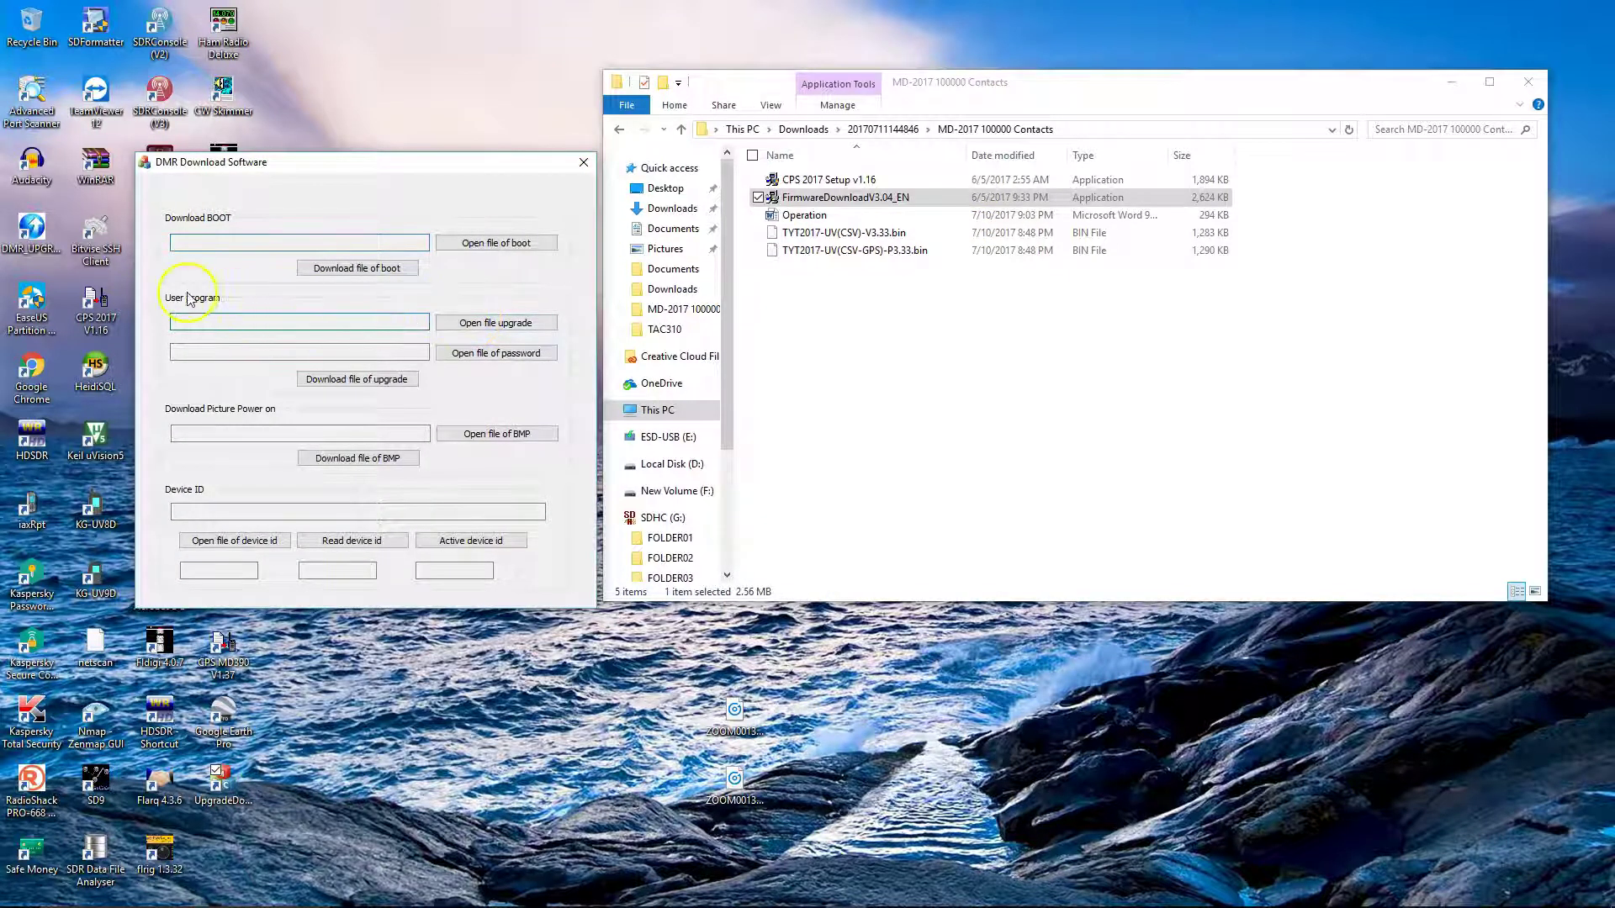
click(523, 329)
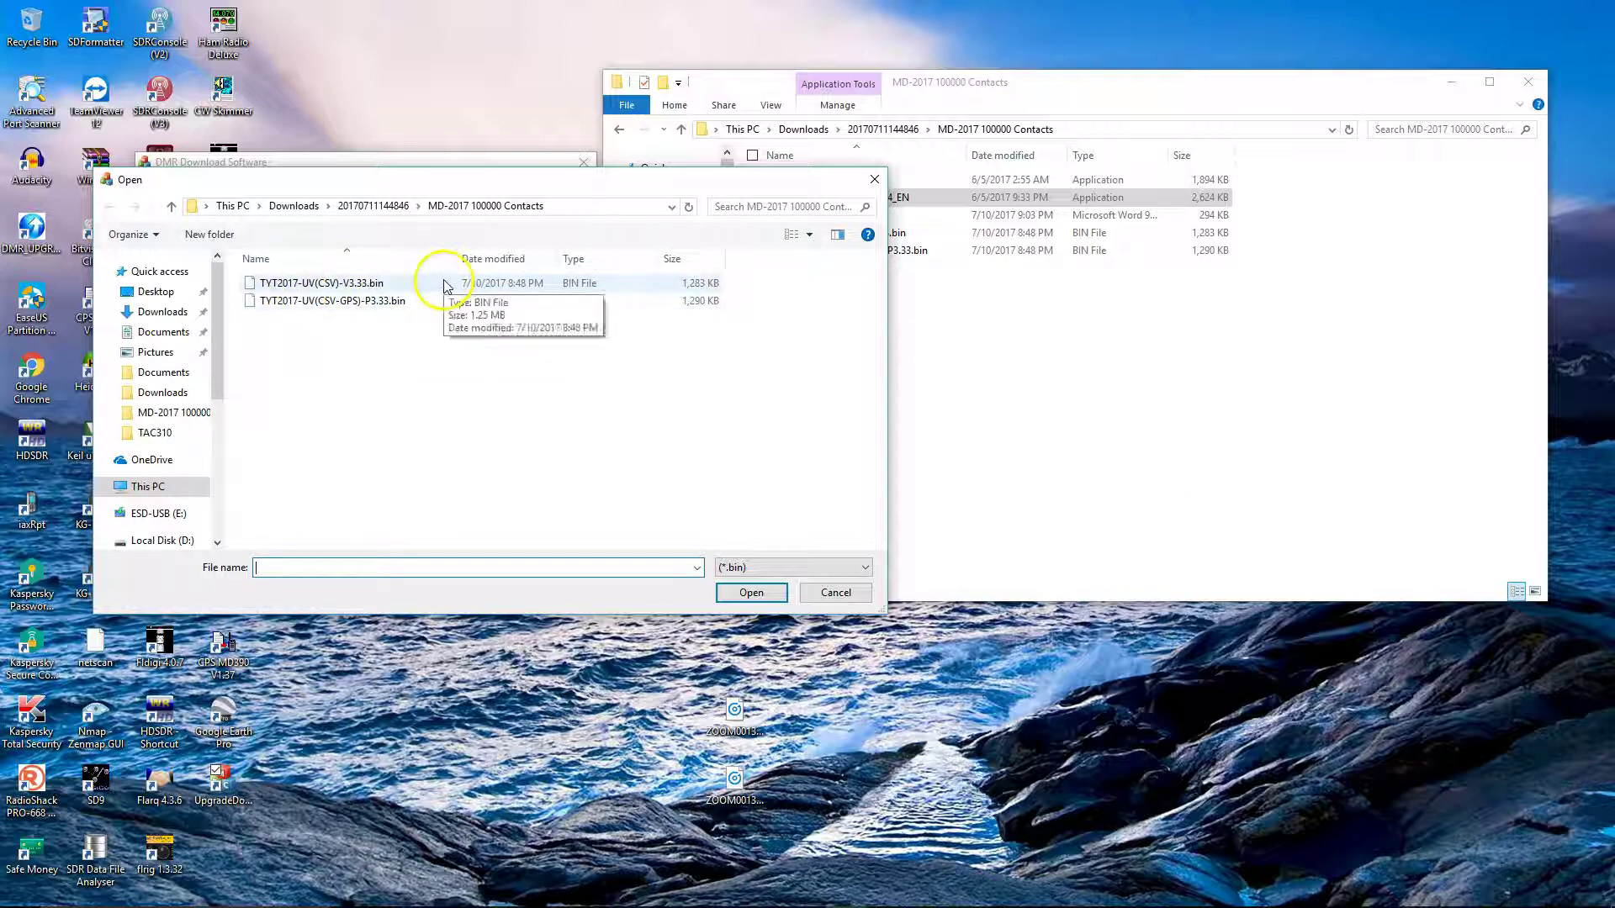
double_click(444, 284)
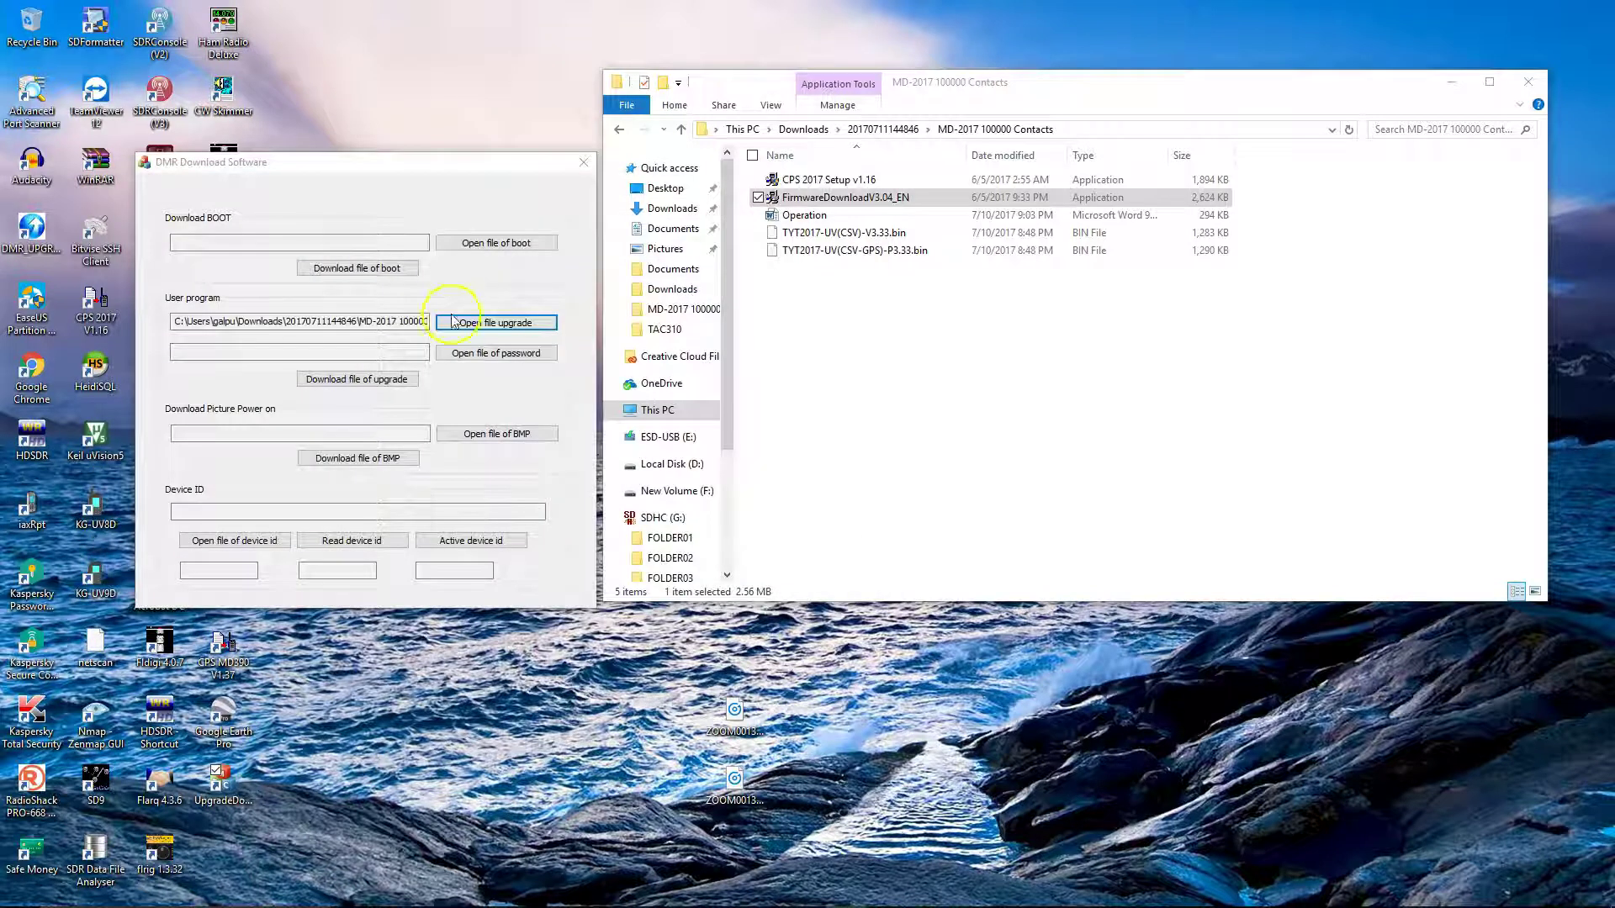
drag(321, 322, 394, 320)
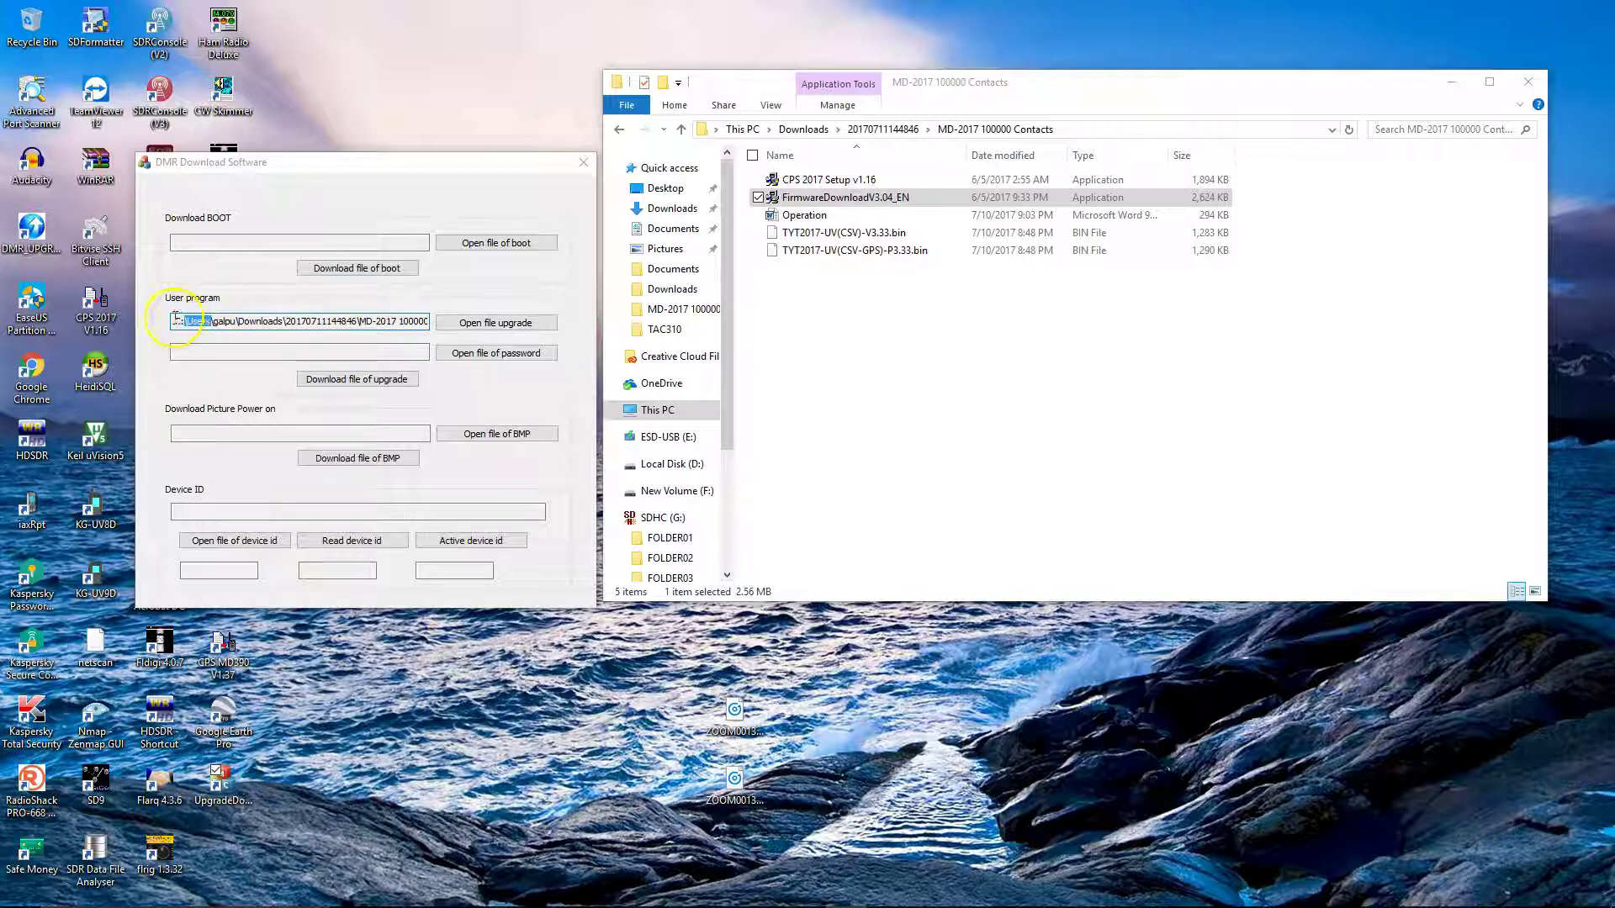
drag(176, 321, 446, 323)
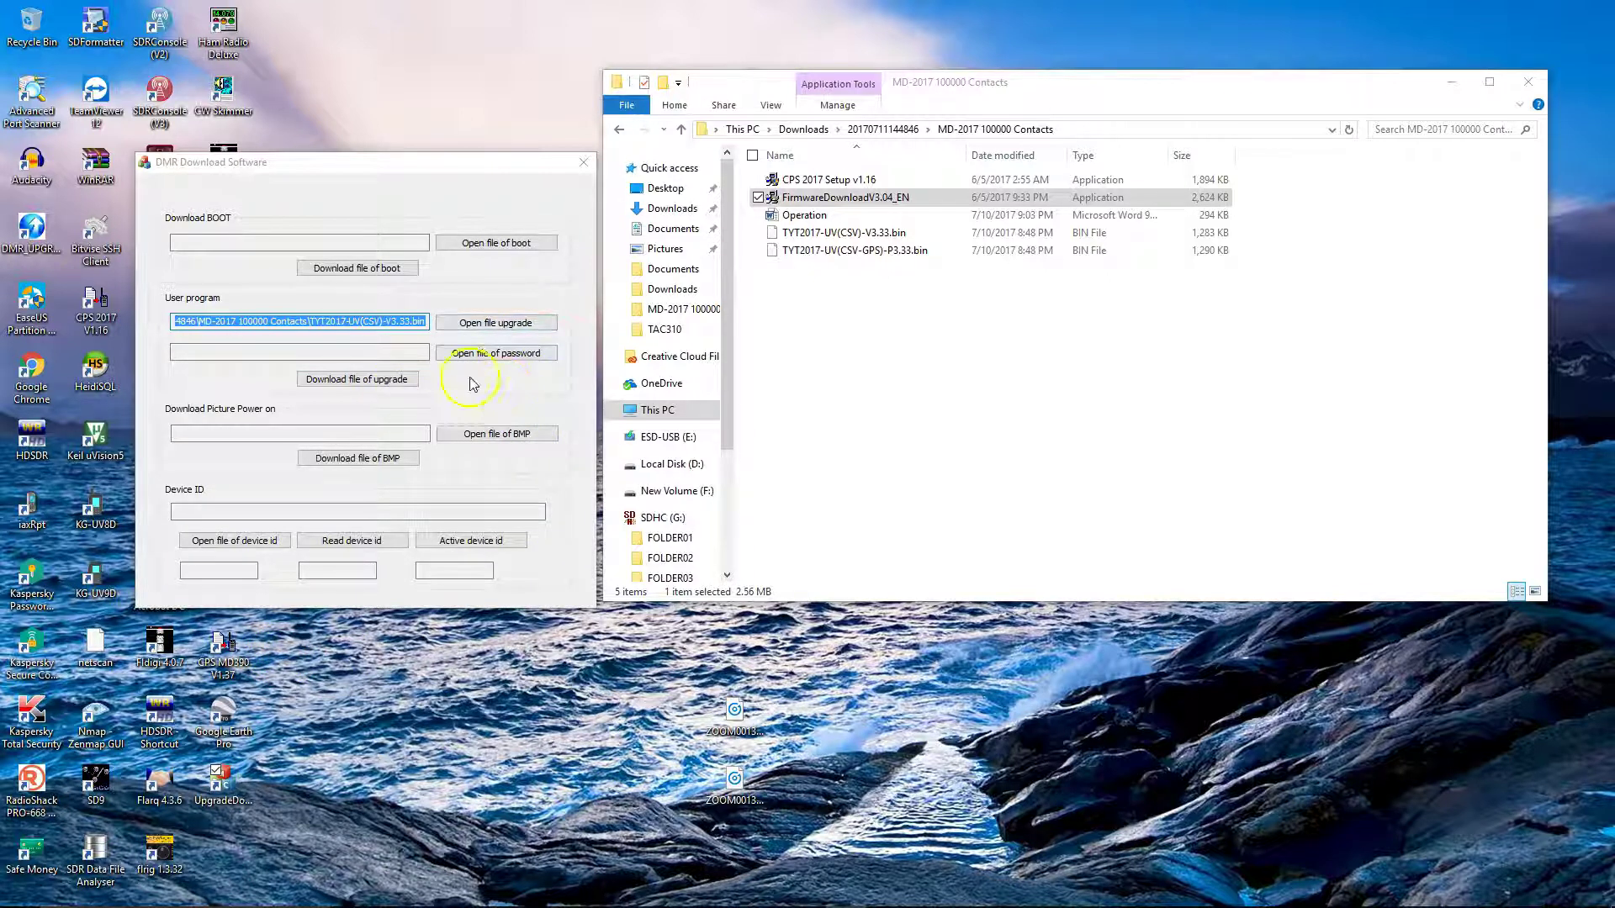
Step: Attempt the firmware download and dismiss the USB open failed error
click(392, 383)
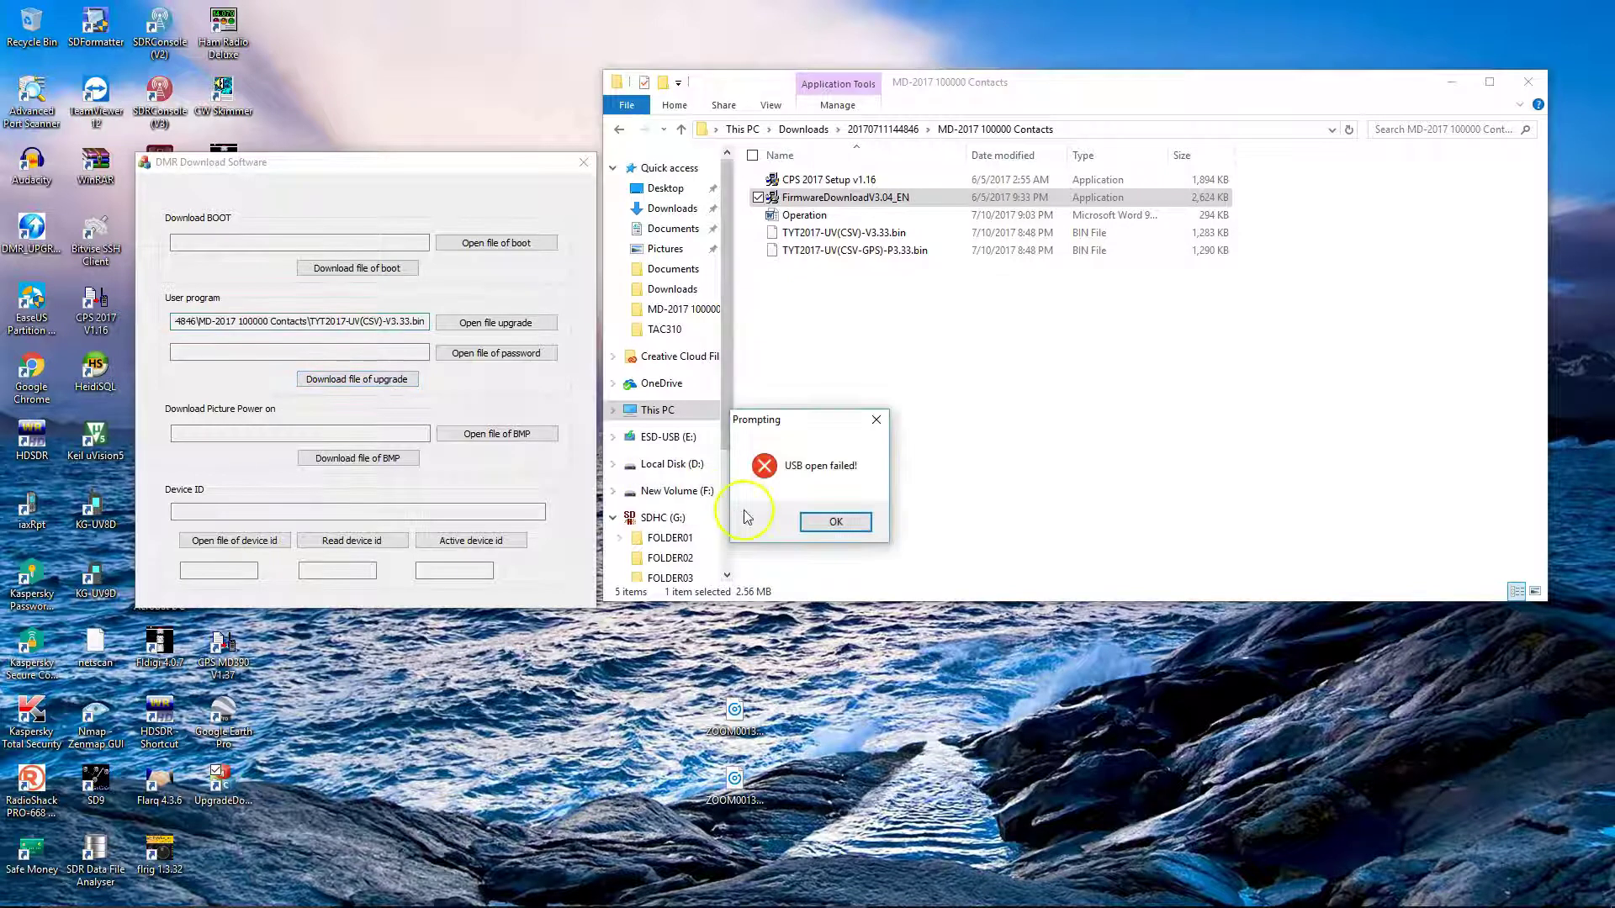
click(850, 520)
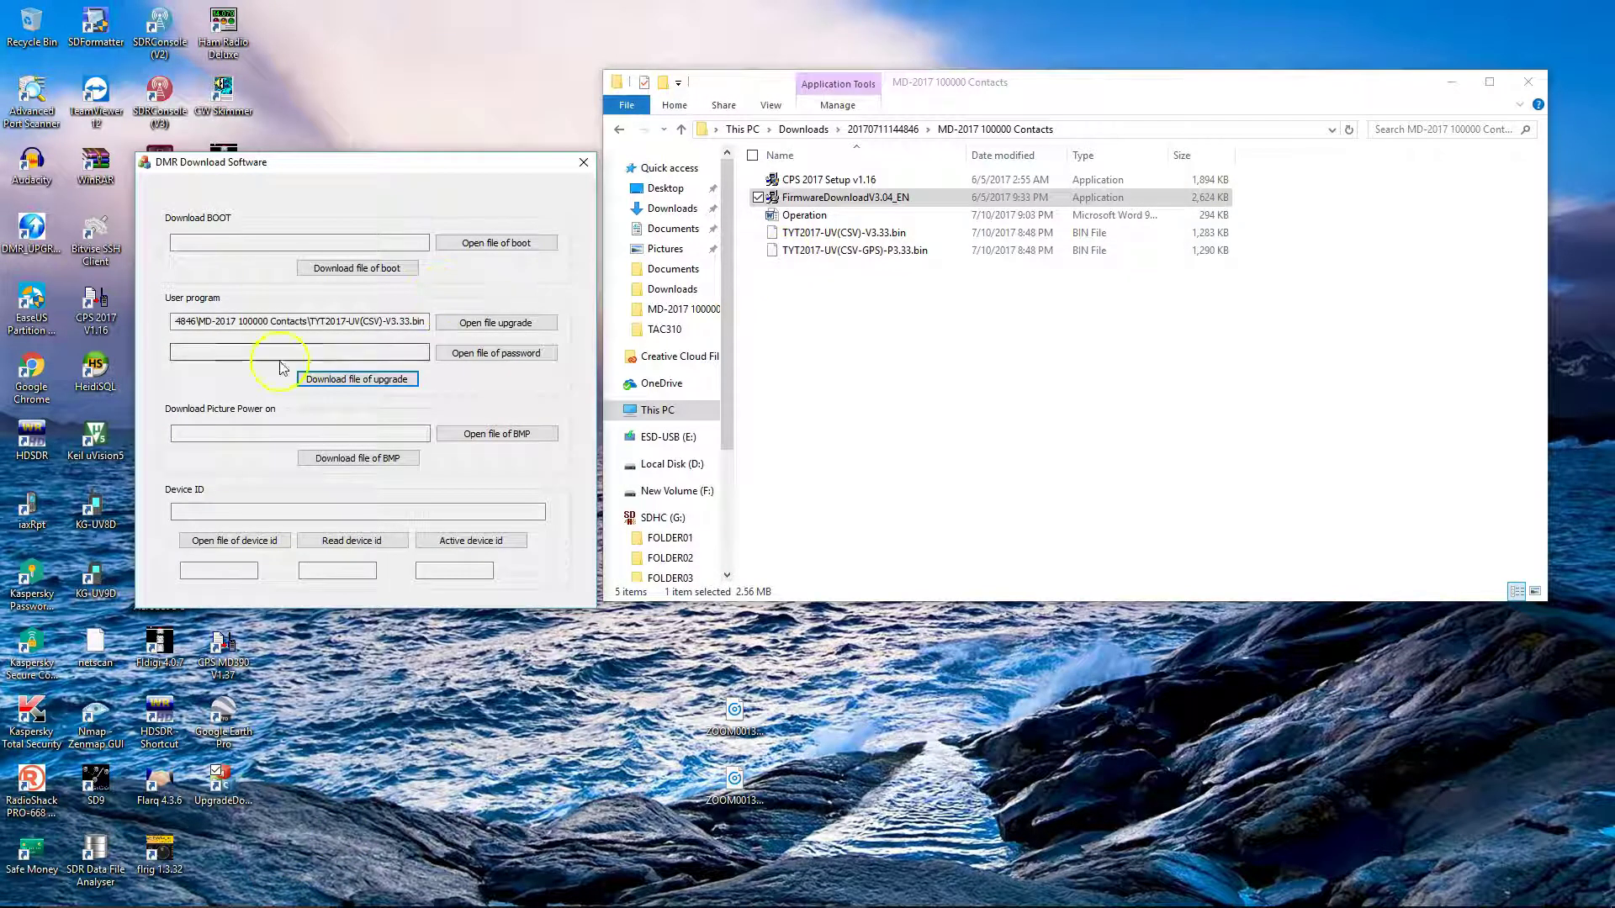
click(383, 321)
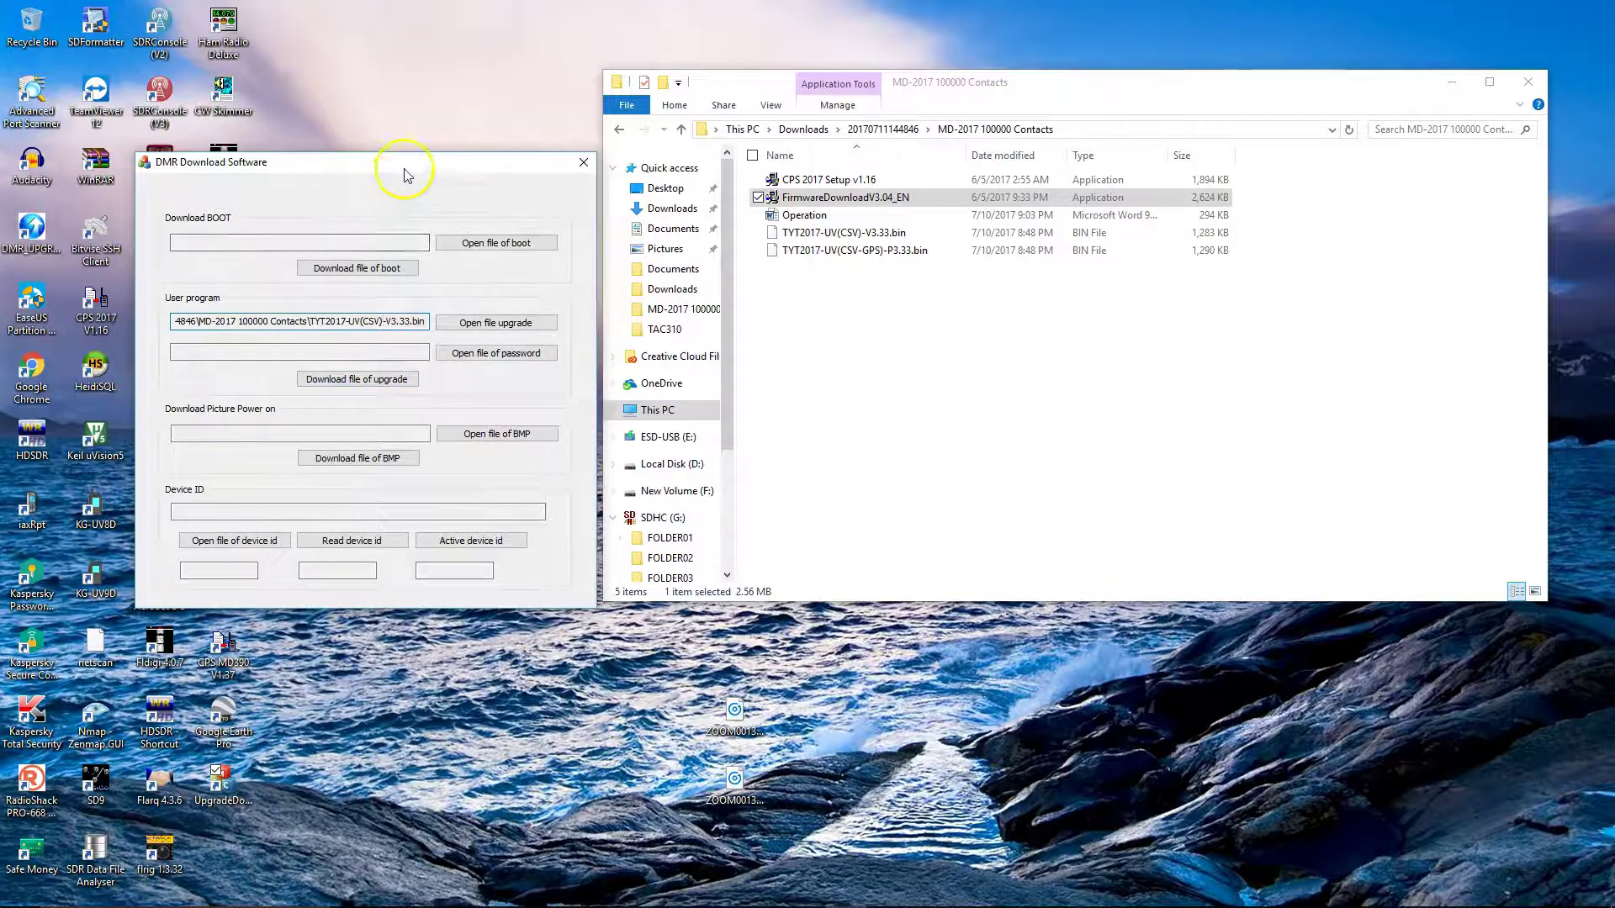
Step: Close the firmware tool, relaunch FirmwareDownloadV3.04_EN, and close it again
drag(404, 166, 804, 352)
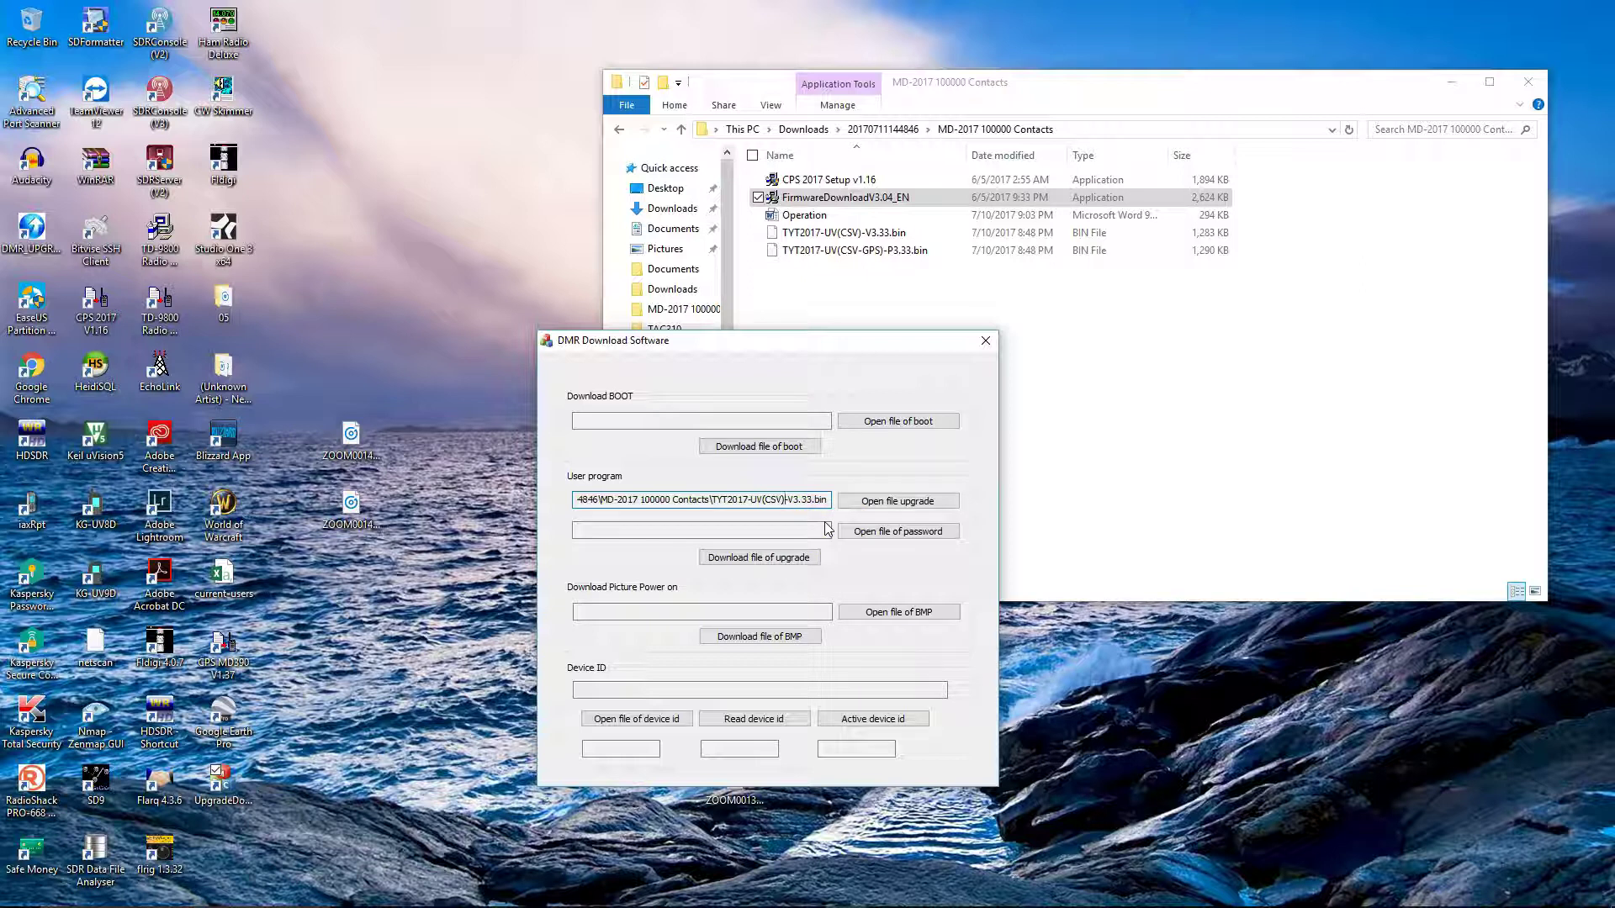
click(986, 341)
click(906, 431)
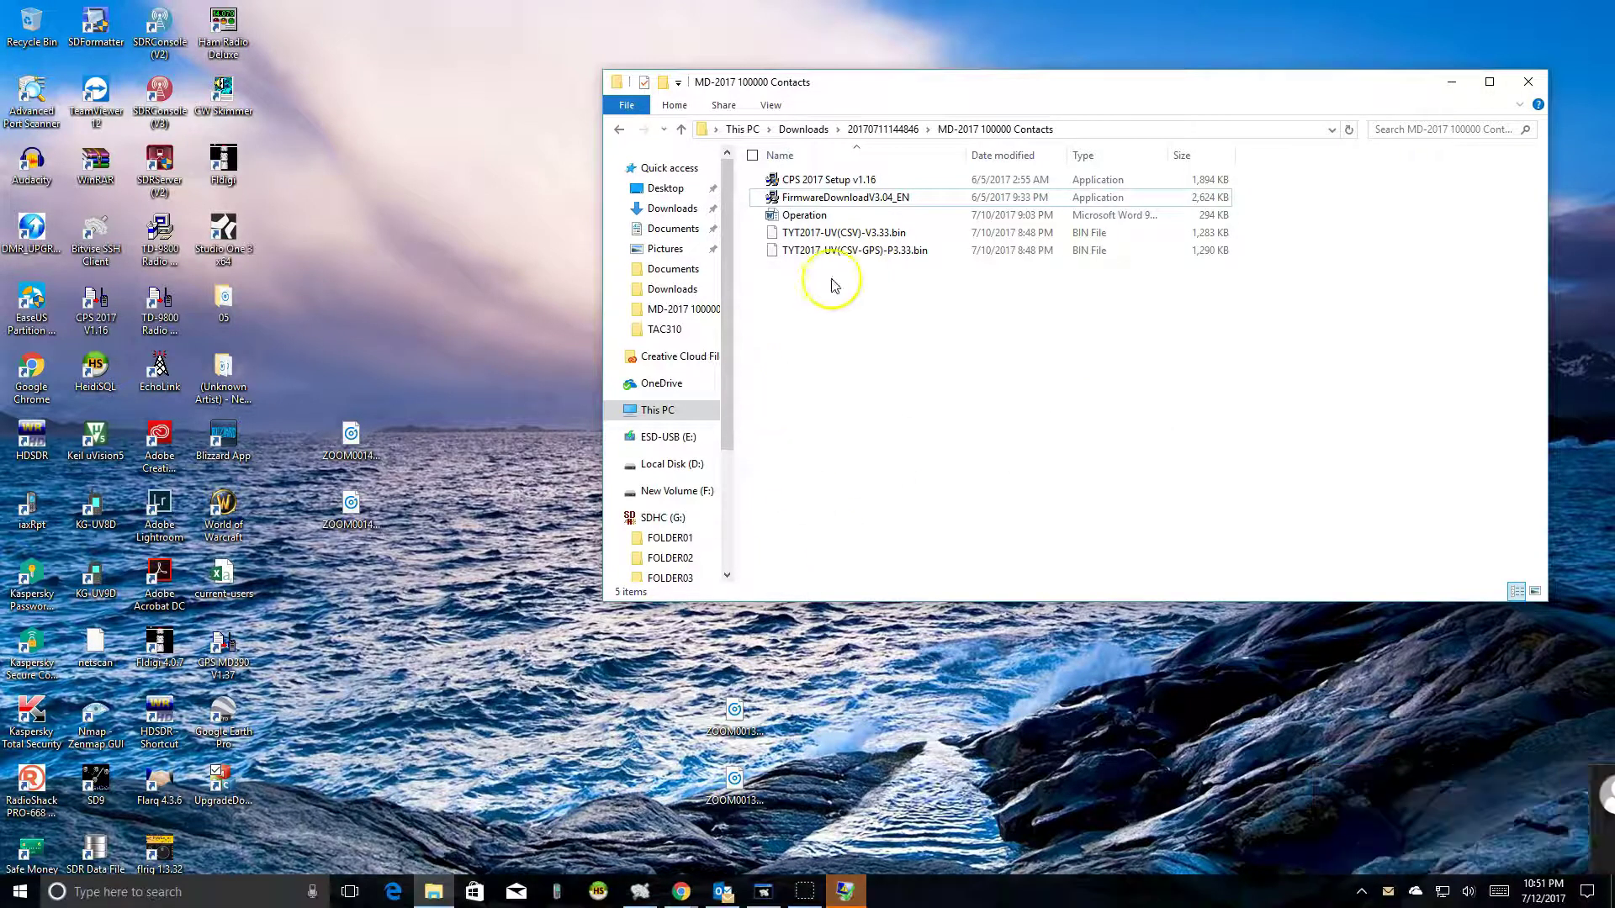
double_click(850, 196)
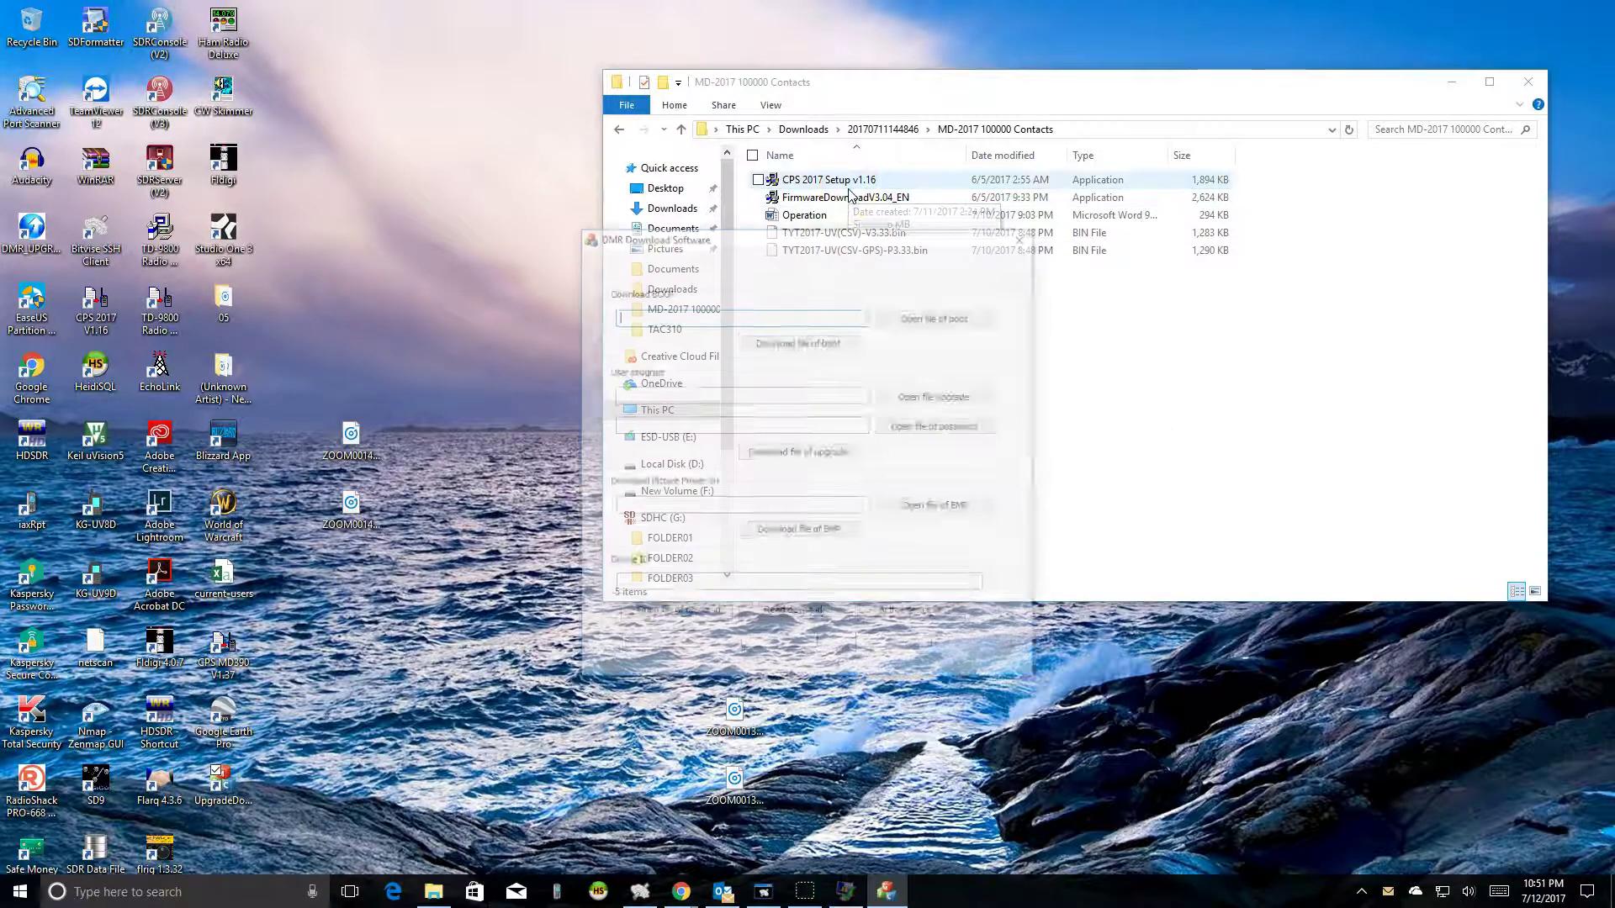
click(1024, 236)
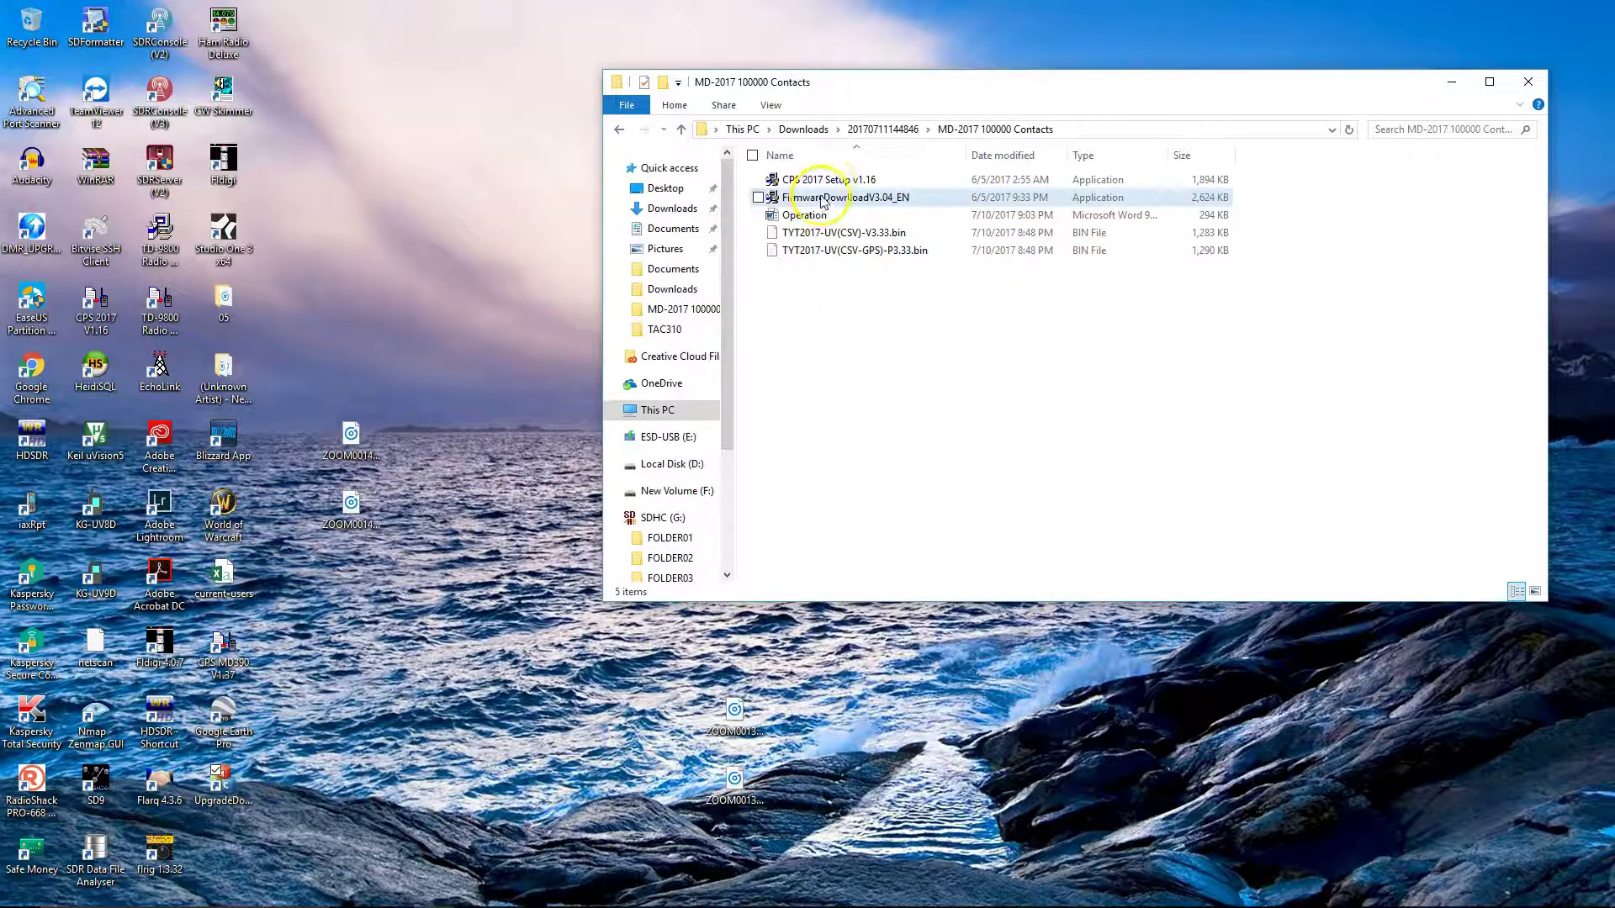
Step: Cancel the CPS 2017 Setup v1.16 reinstall prompt
click(869, 459)
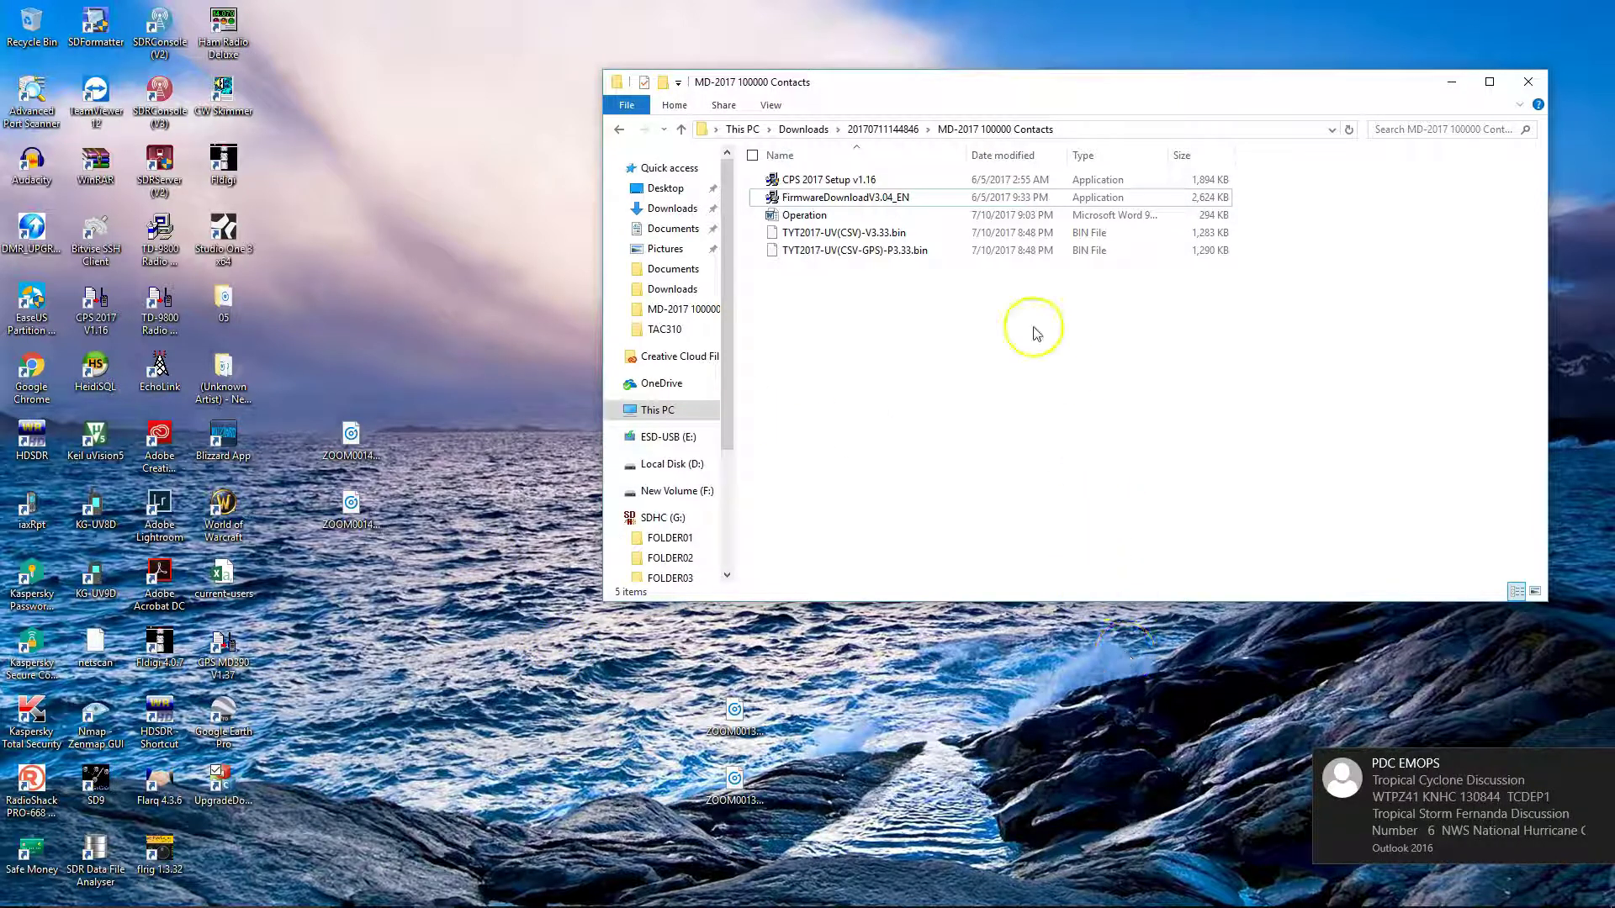
click(821, 181)
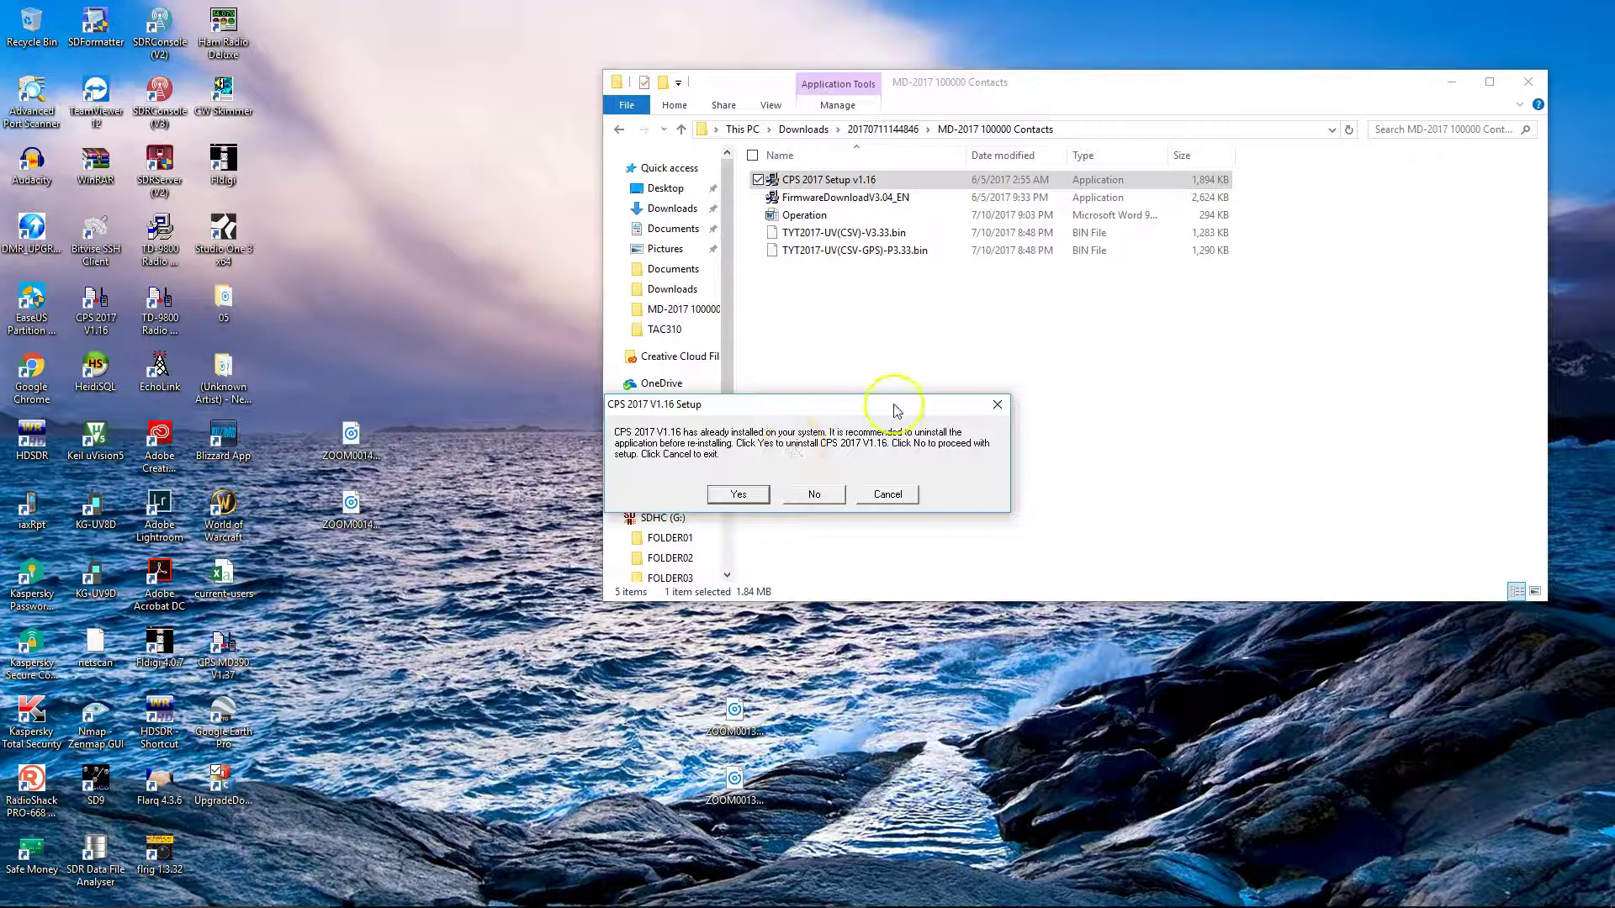
click(895, 495)
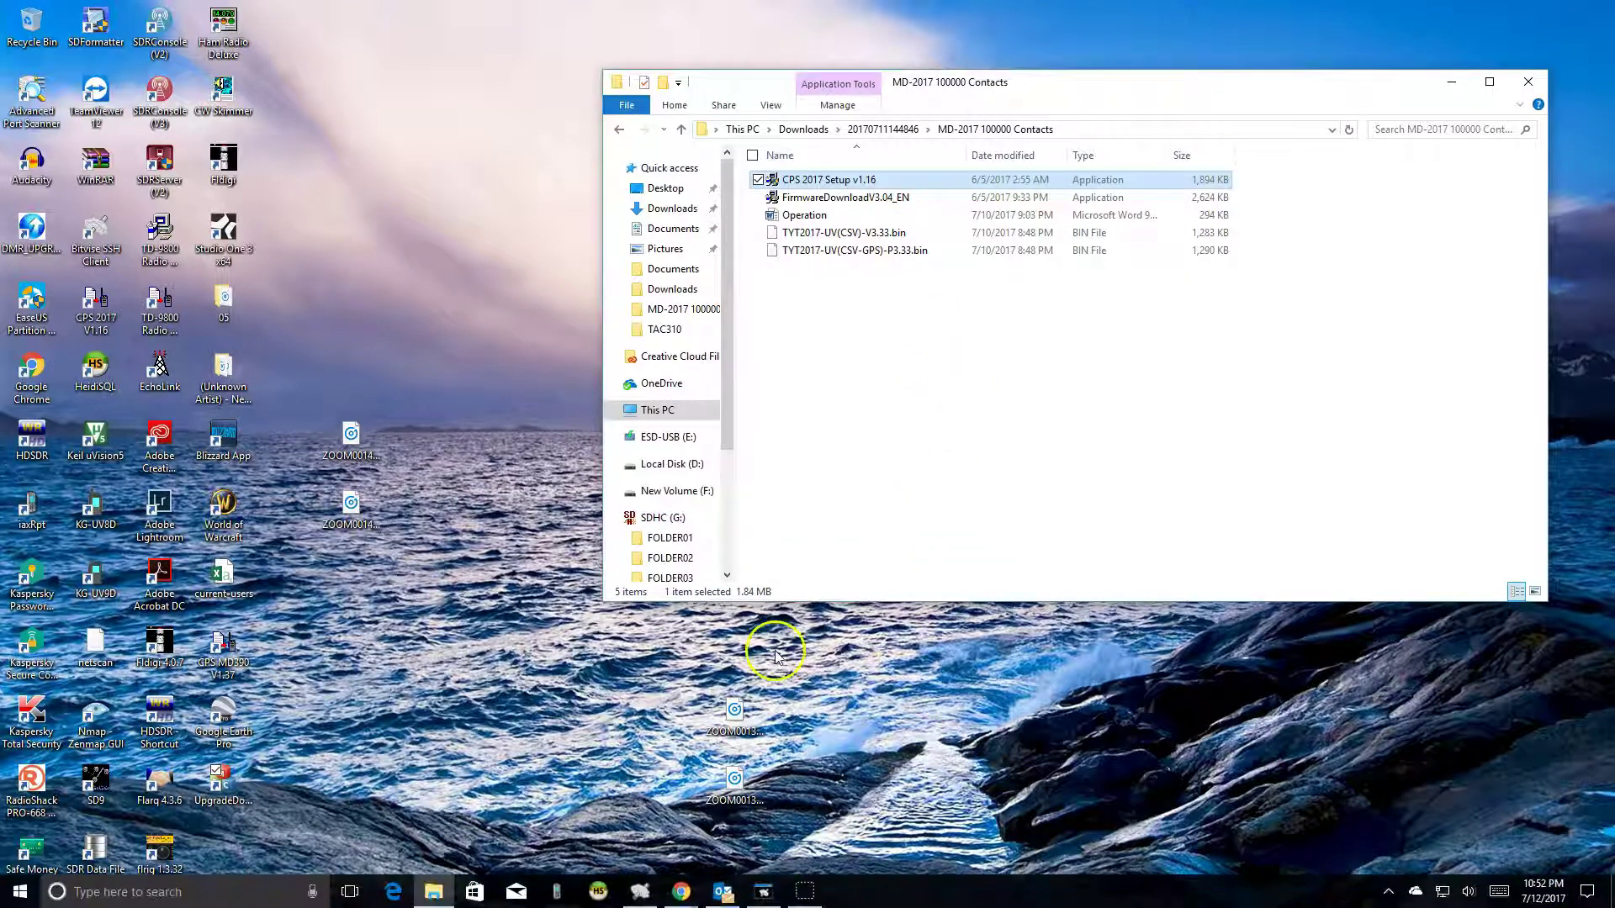
Step: Go to C:\TYT\CPS 2017 V1.16 and launch CPS-DMR
click(696, 412)
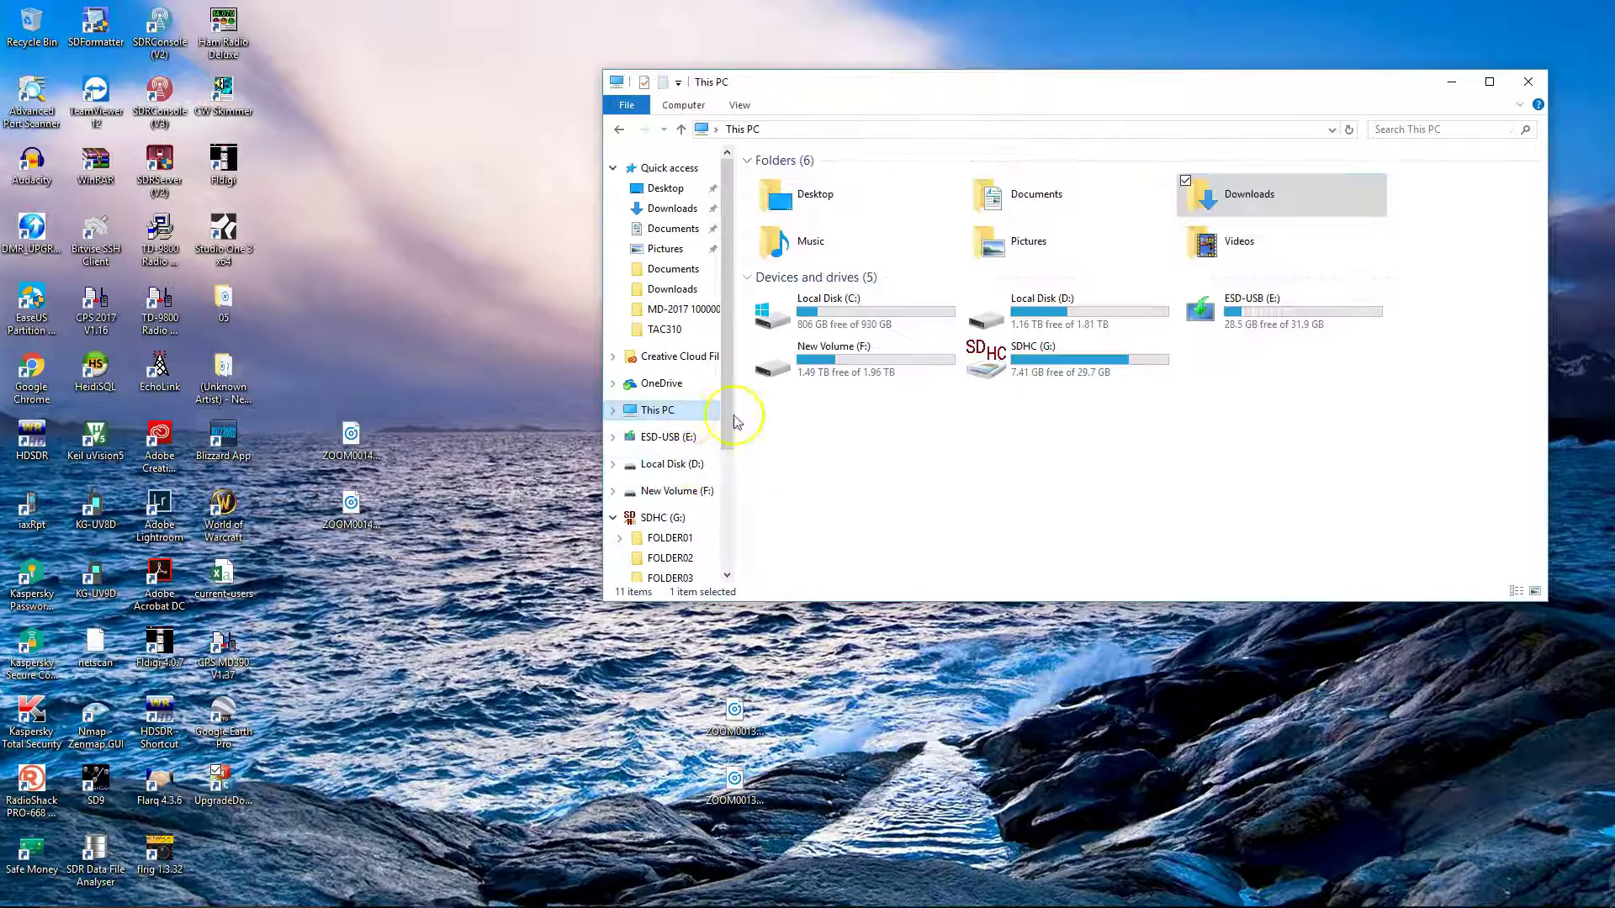
click(892, 324)
double_click(891, 325)
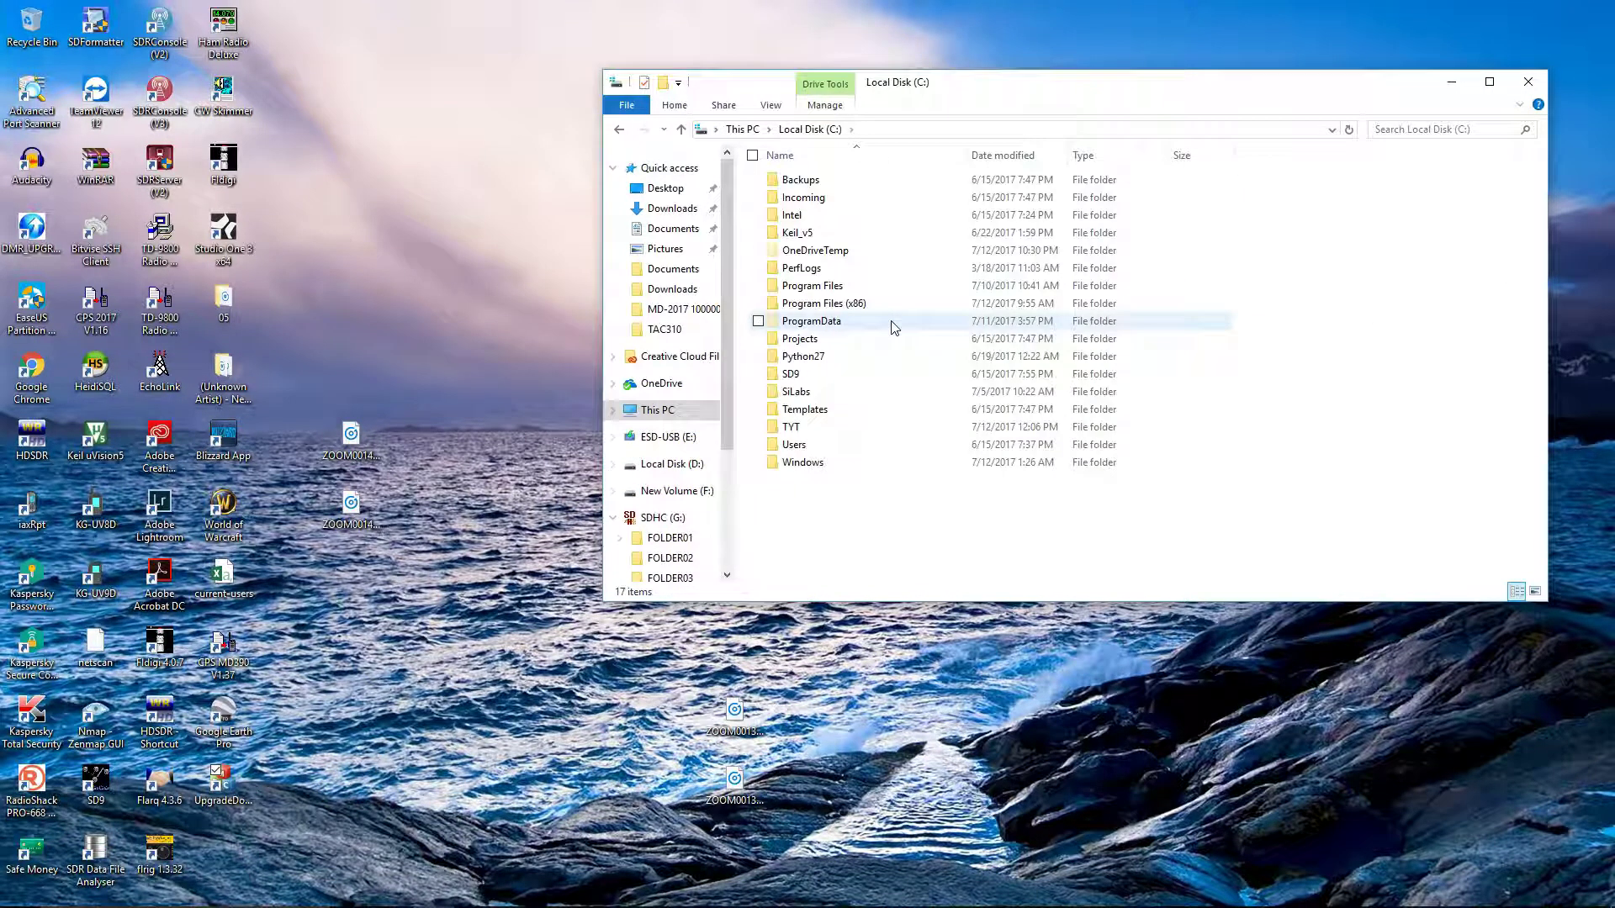
double_click(825, 429)
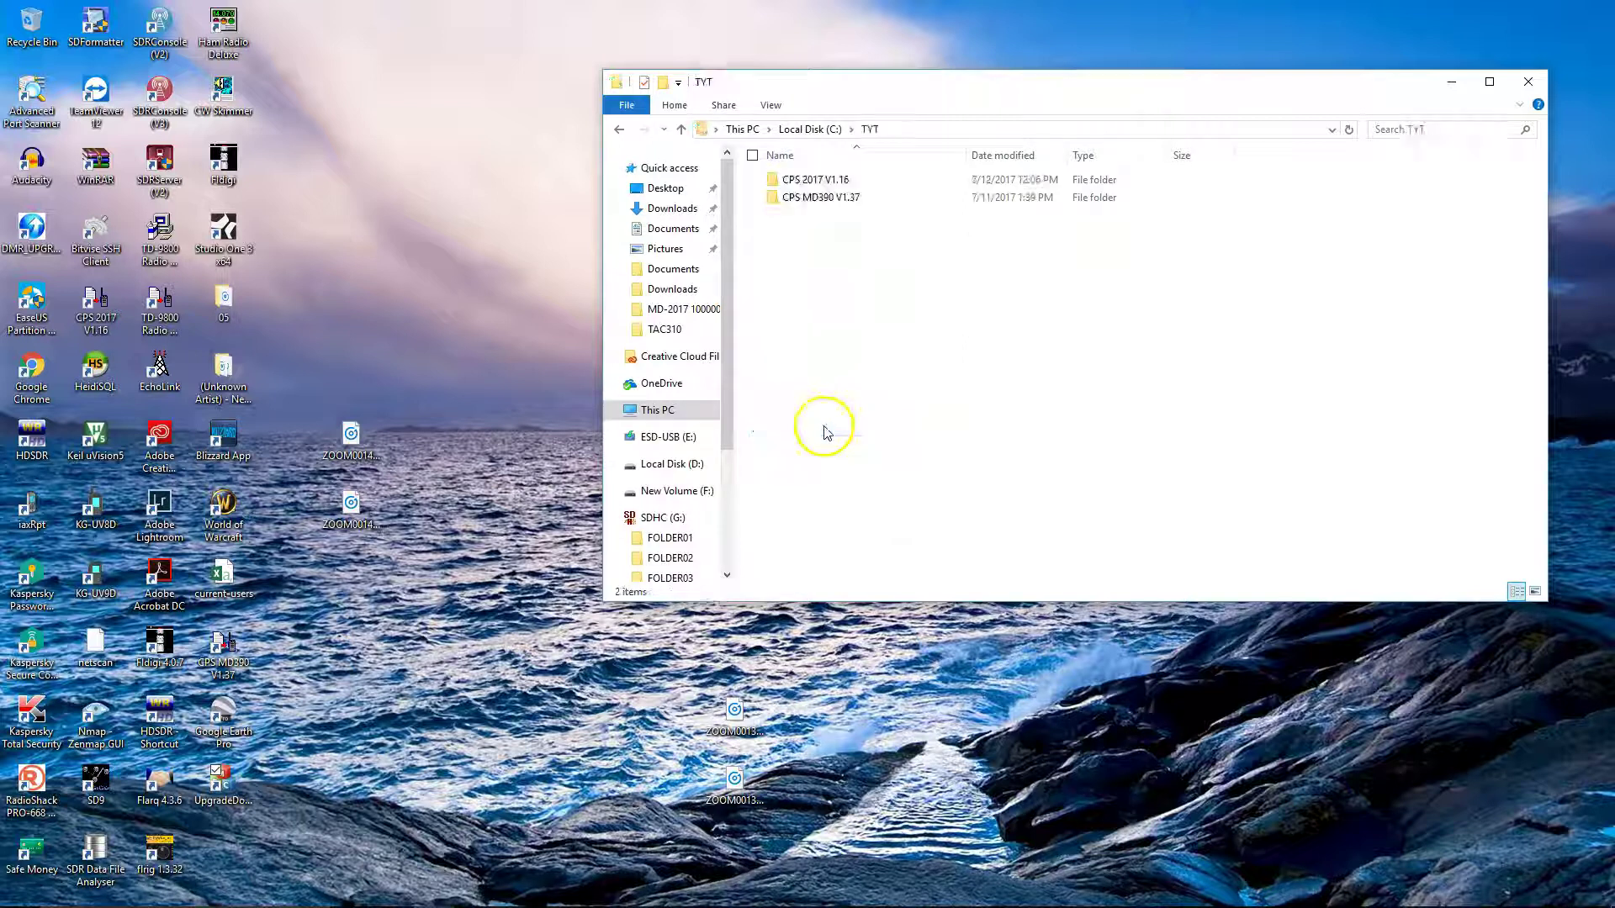
double_click(804, 183)
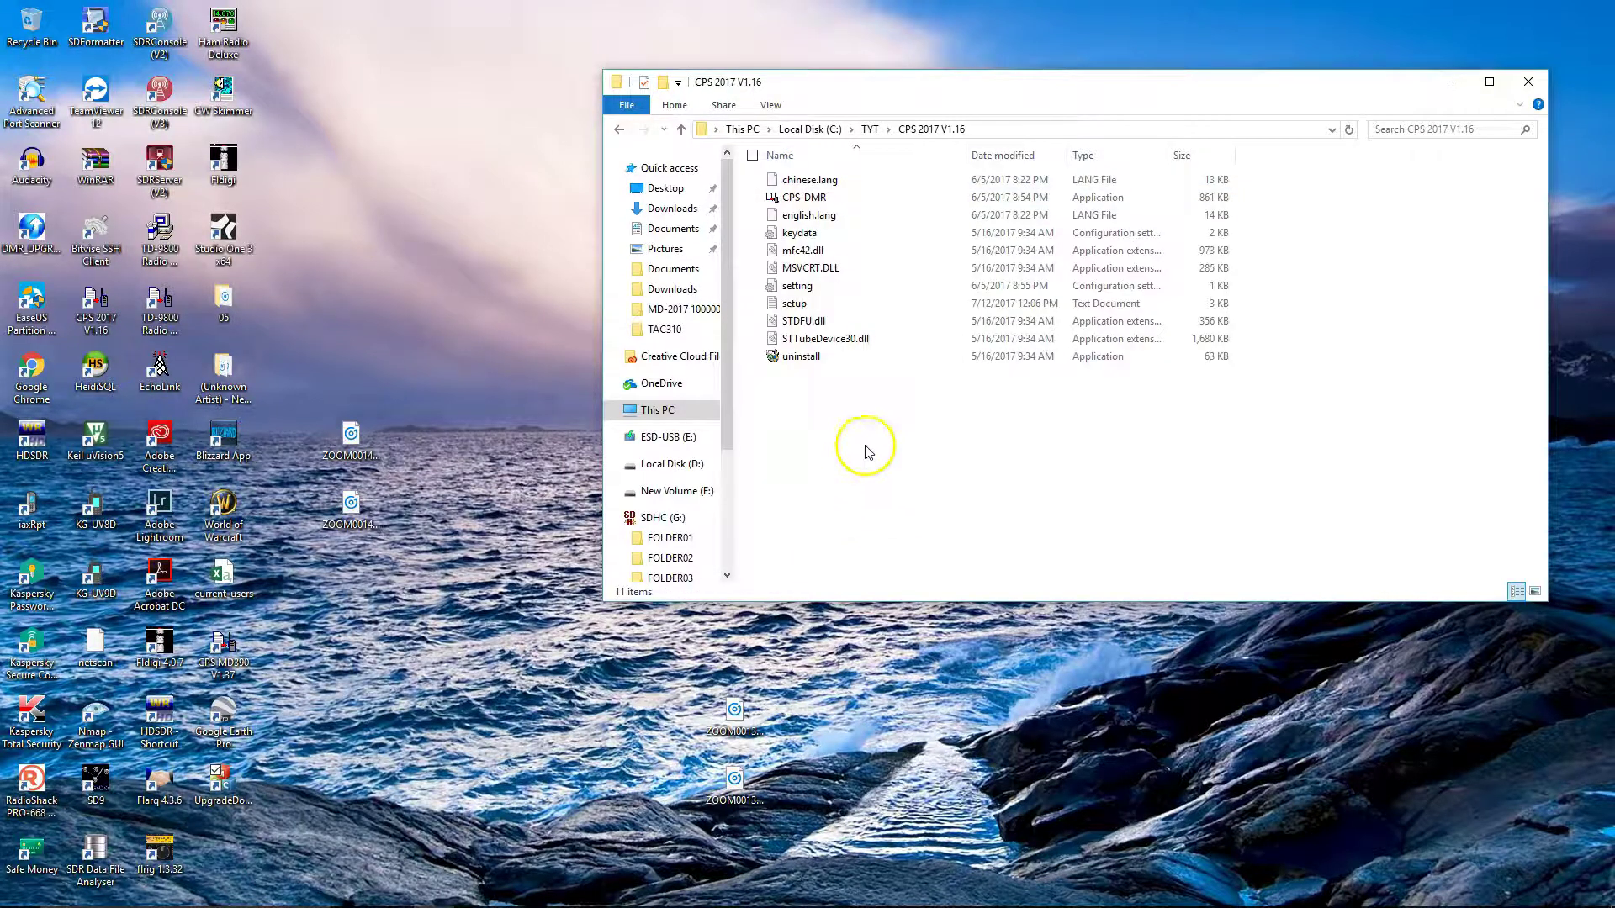
click(846, 200)
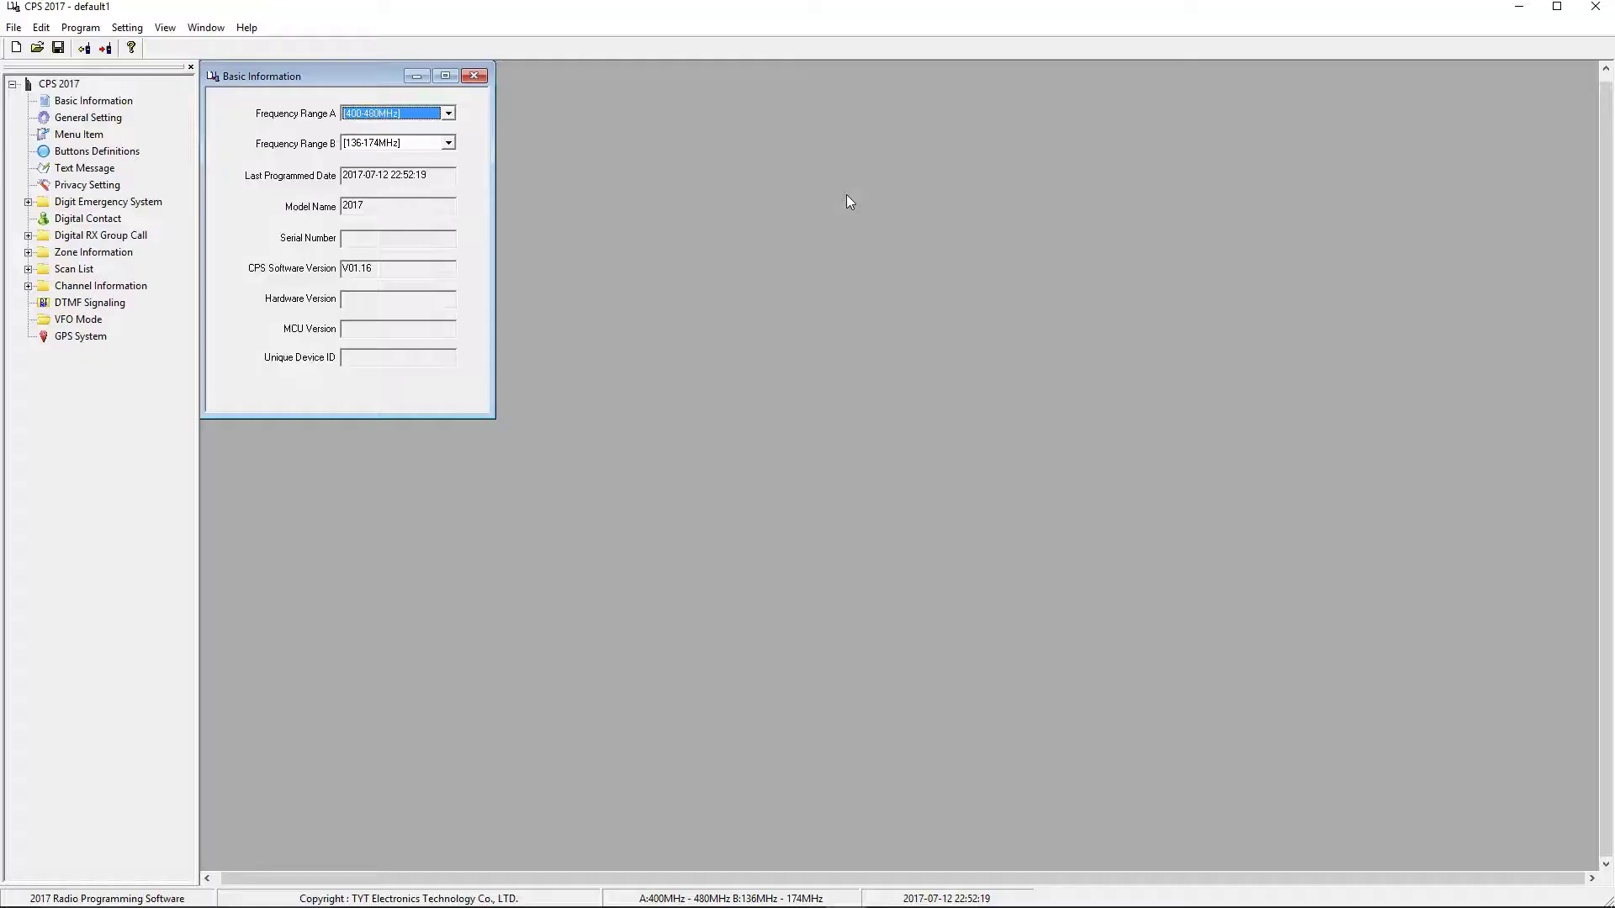
click(839, 374)
Step: Use Program > Write Contacts and choose Import in the Read/Write Contacts dialog
click(81, 28)
click(104, 85)
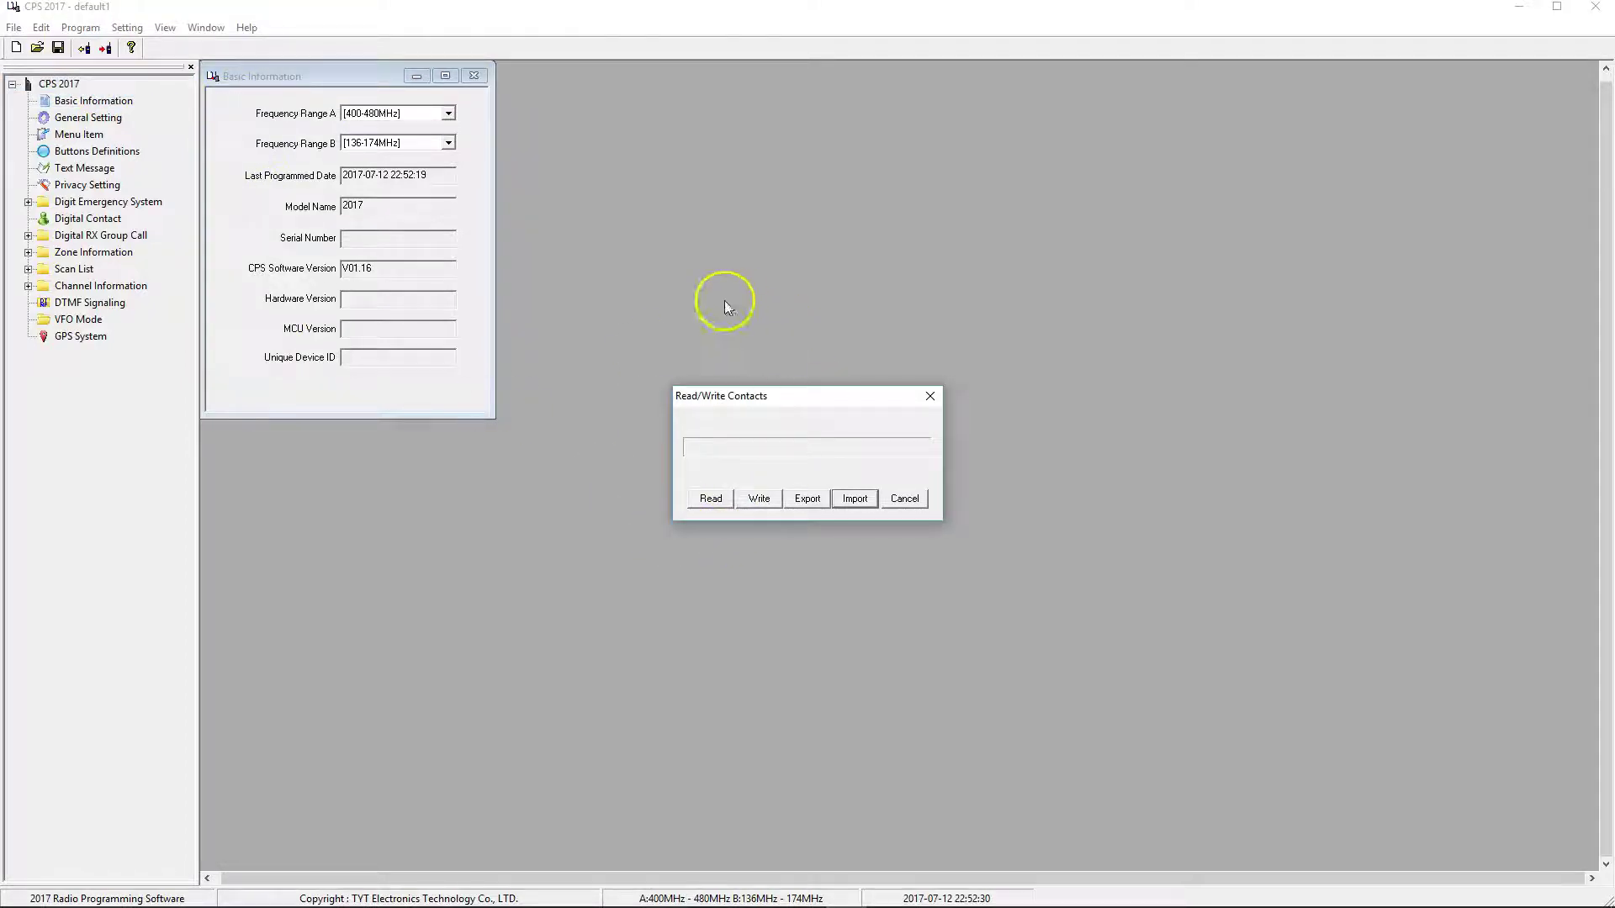
click(912, 503)
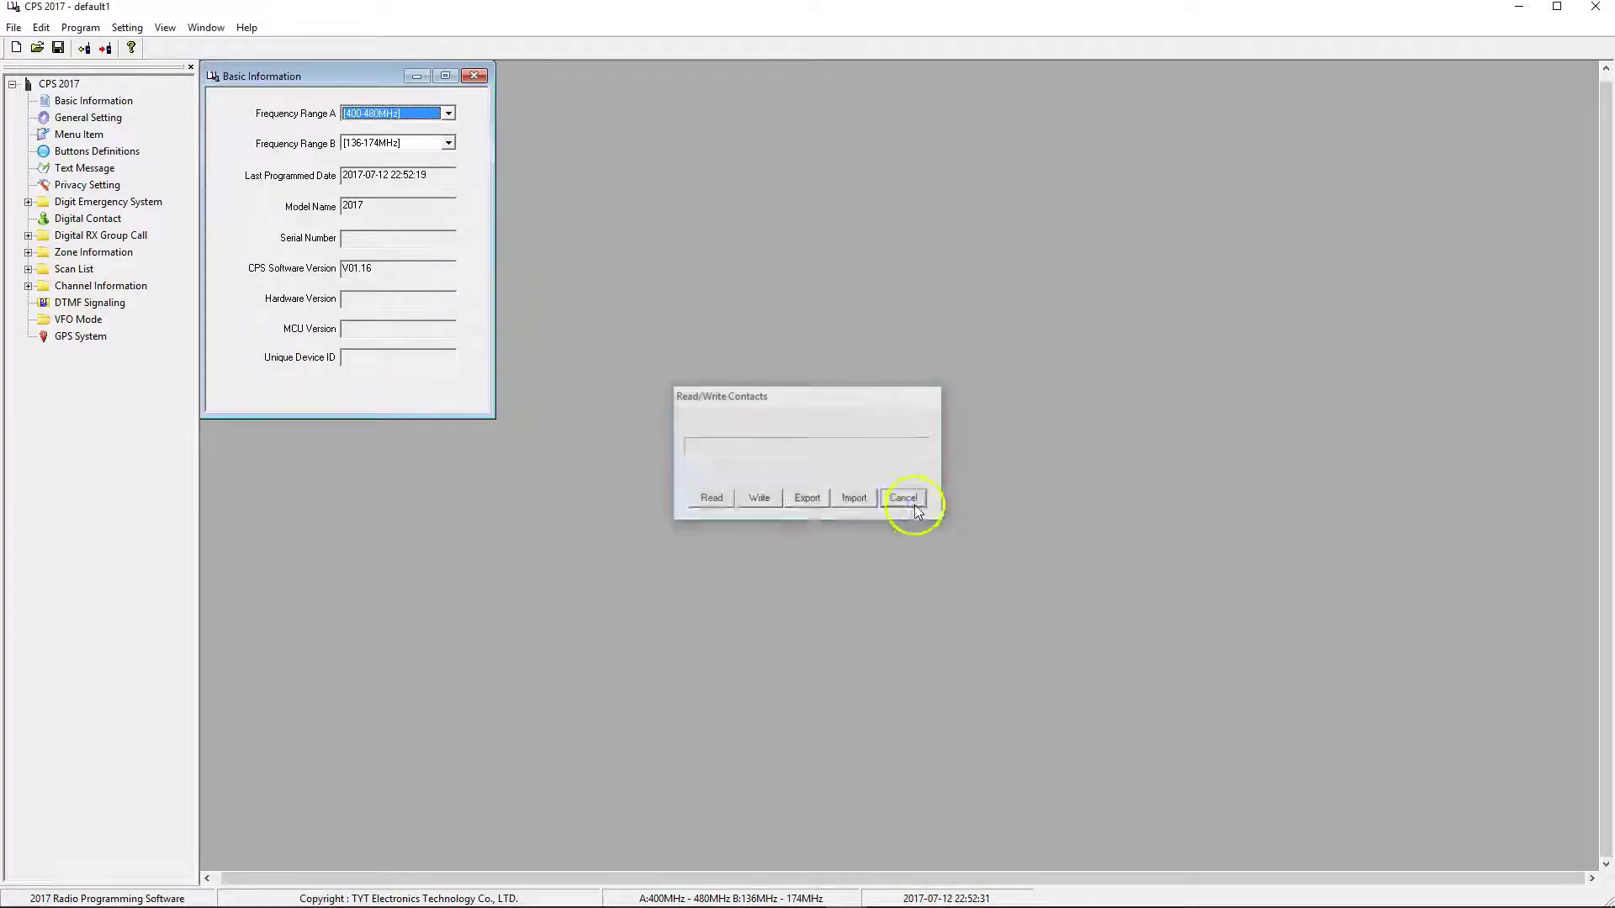
click(72, 27)
click(99, 83)
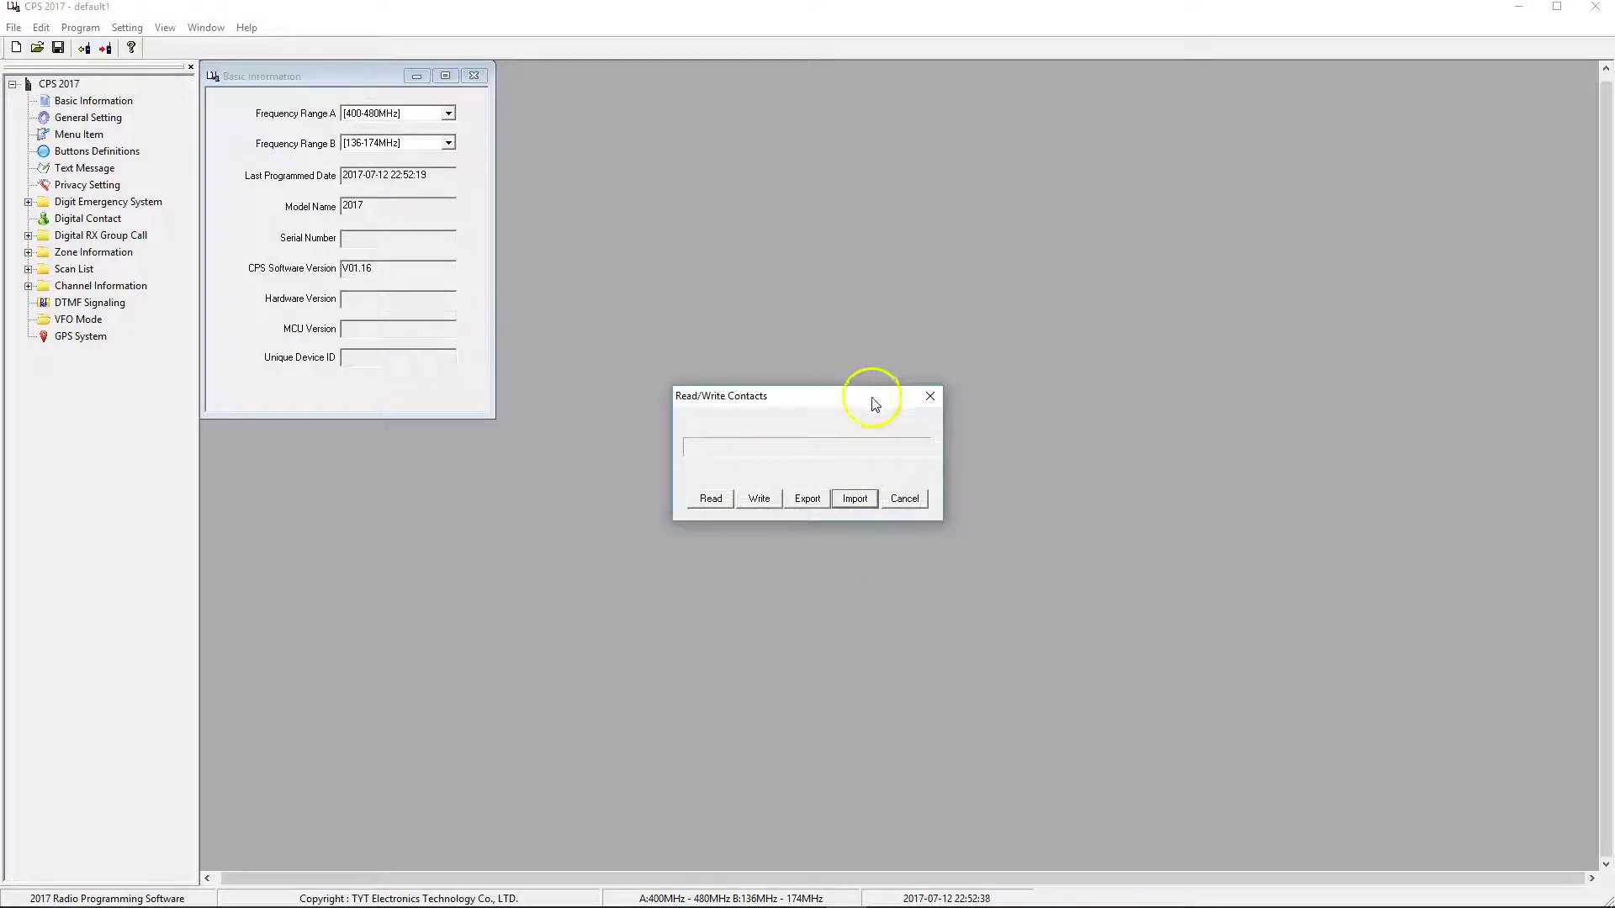
drag(872, 397, 833, 266)
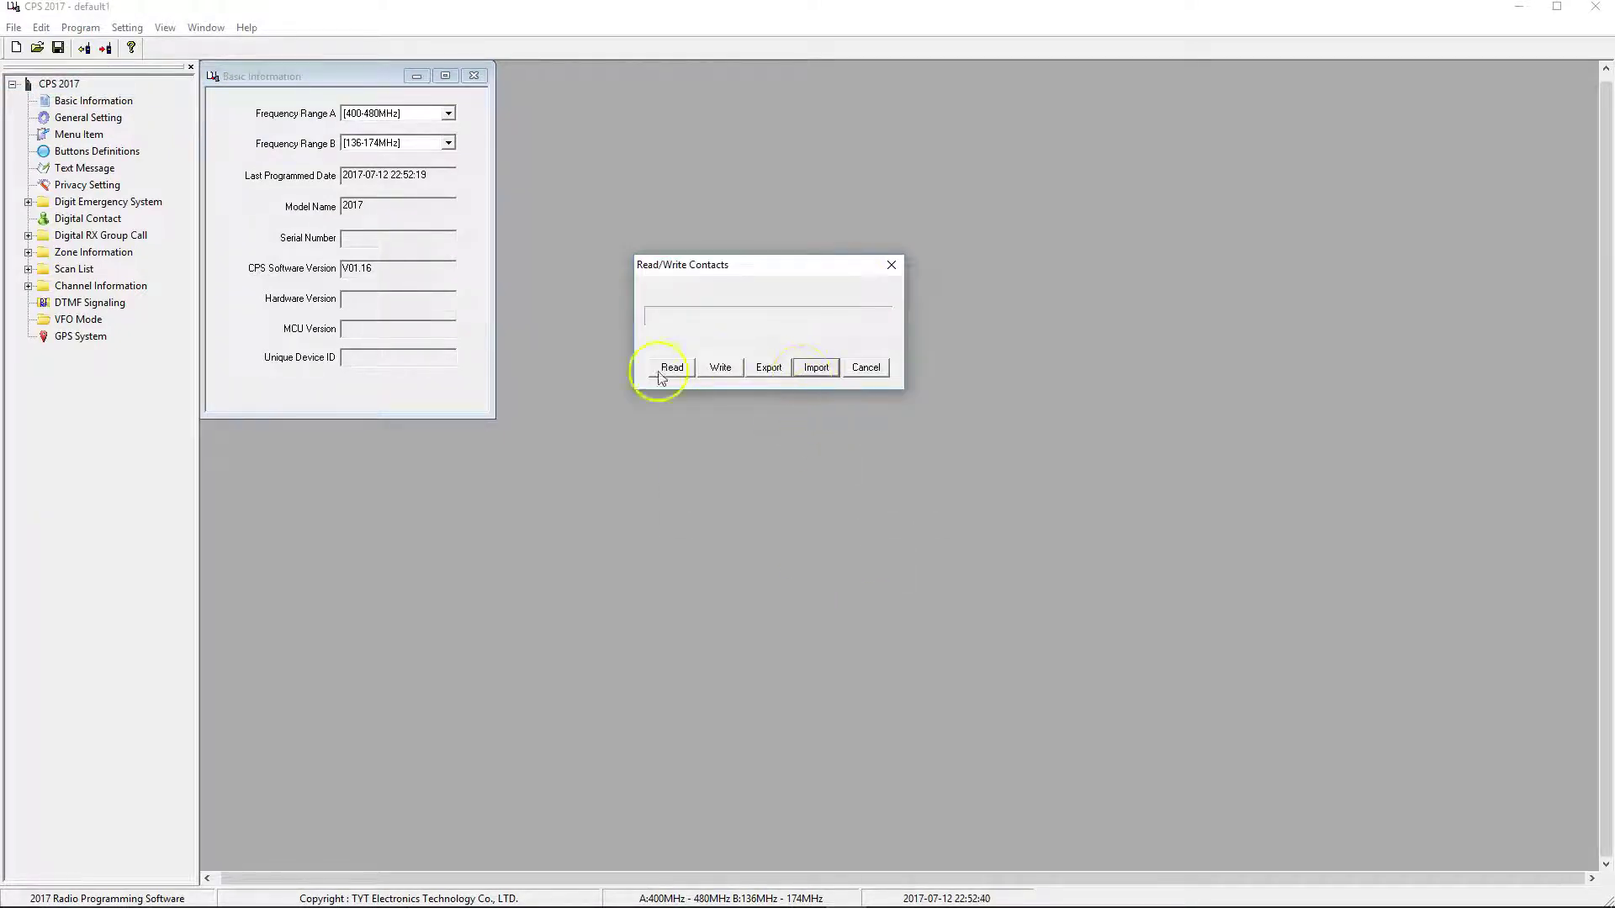
click(816, 367)
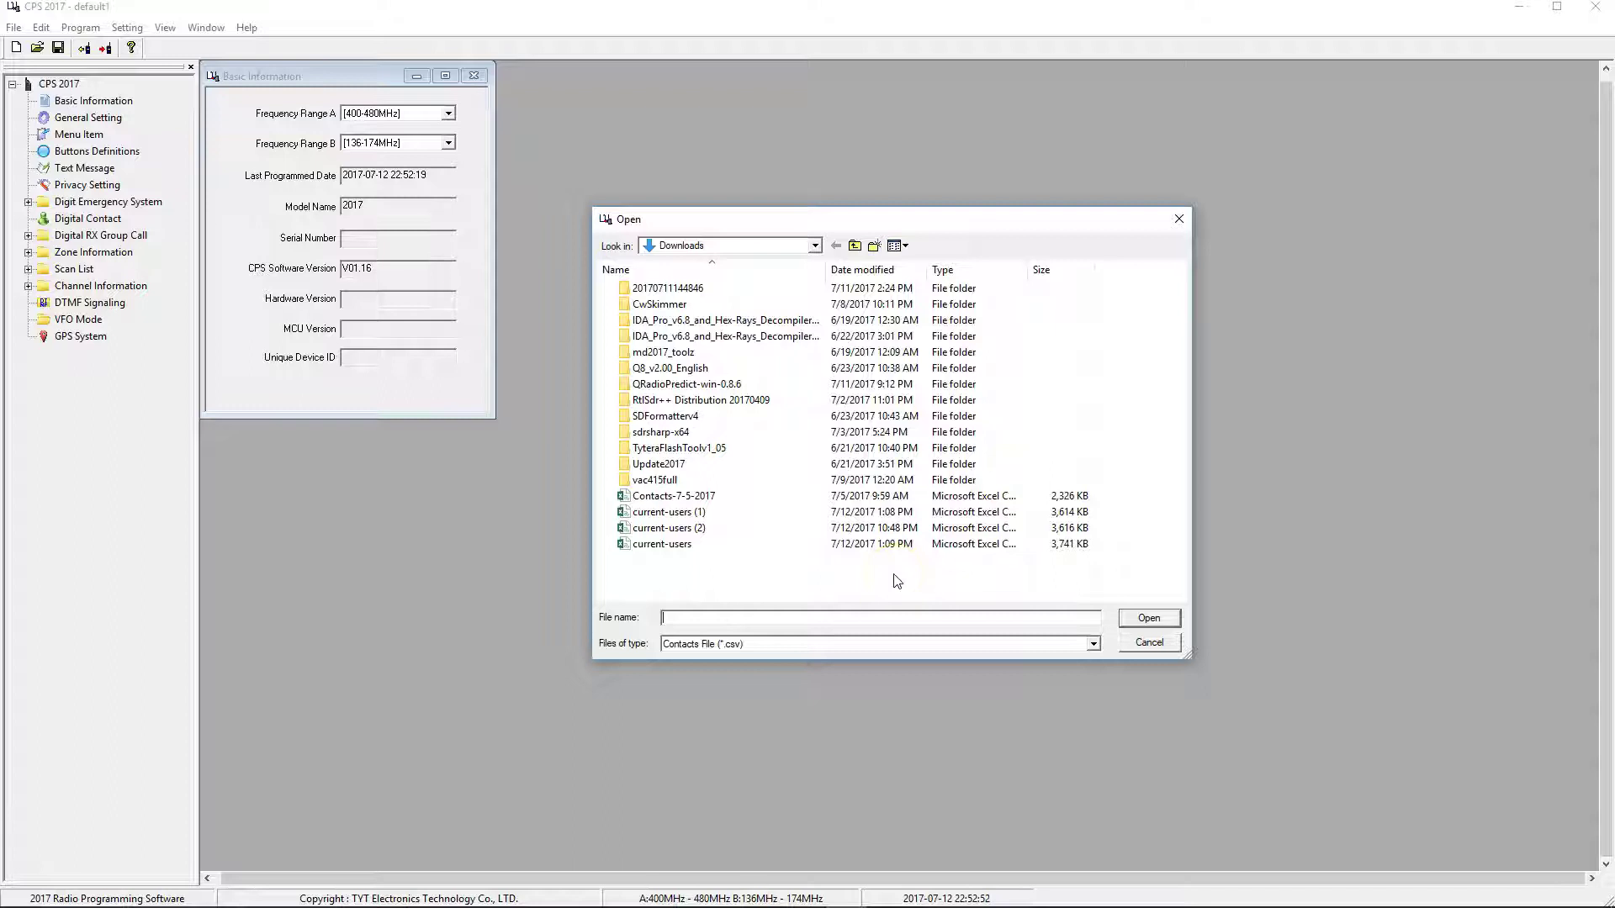
Step: Sort Downloads by date and import current-users (2).csv, confirming Import succ!
click(917, 527)
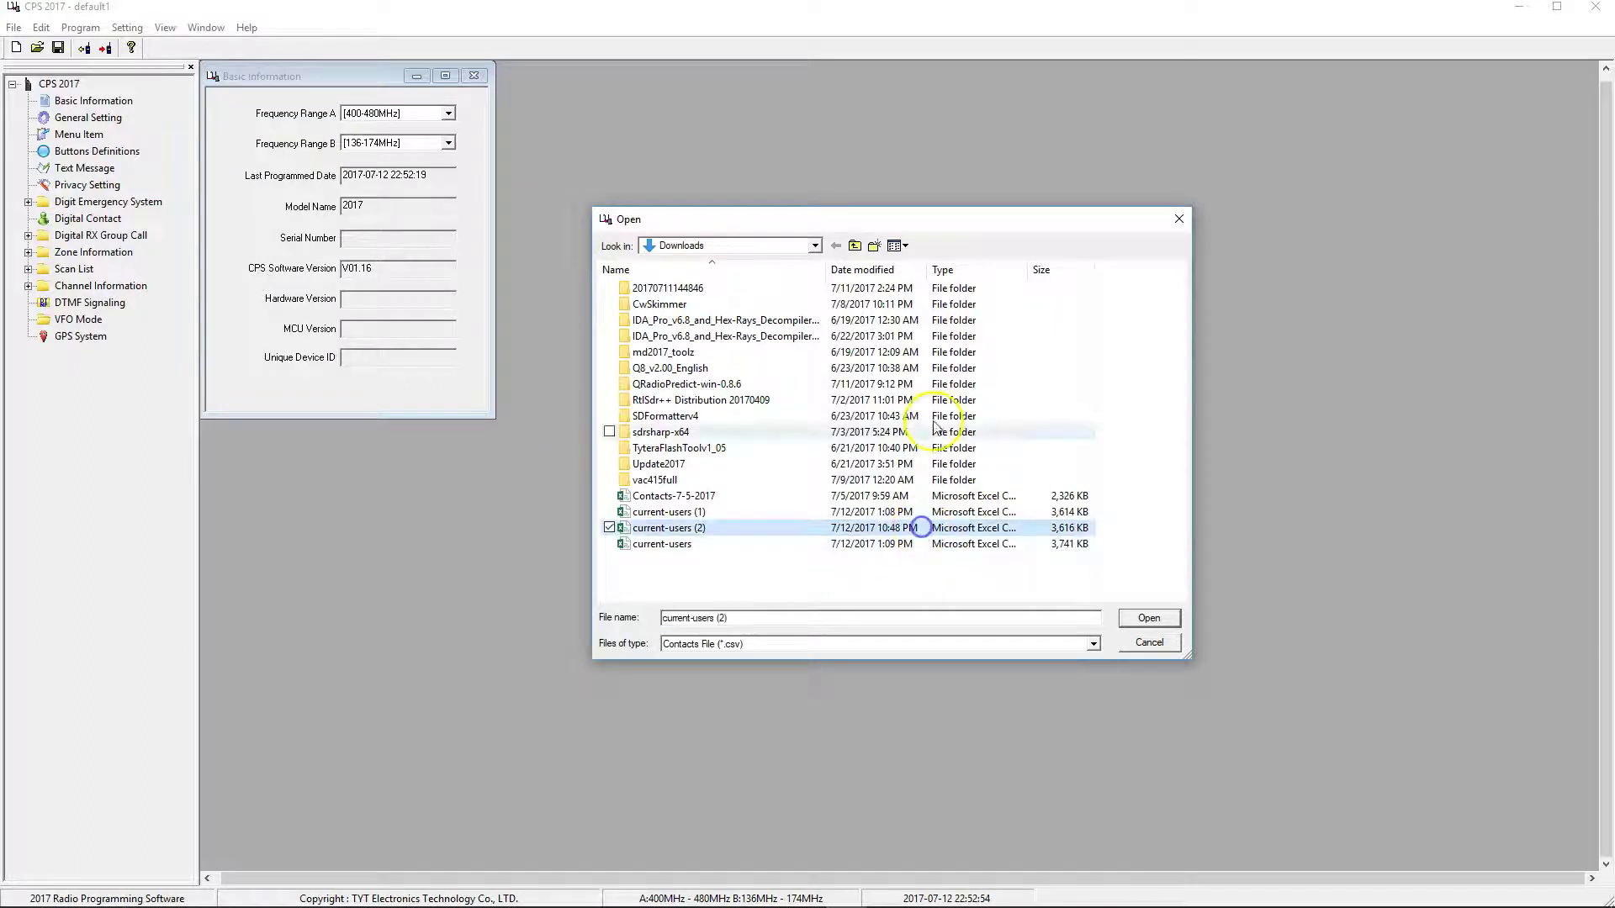
click(879, 270)
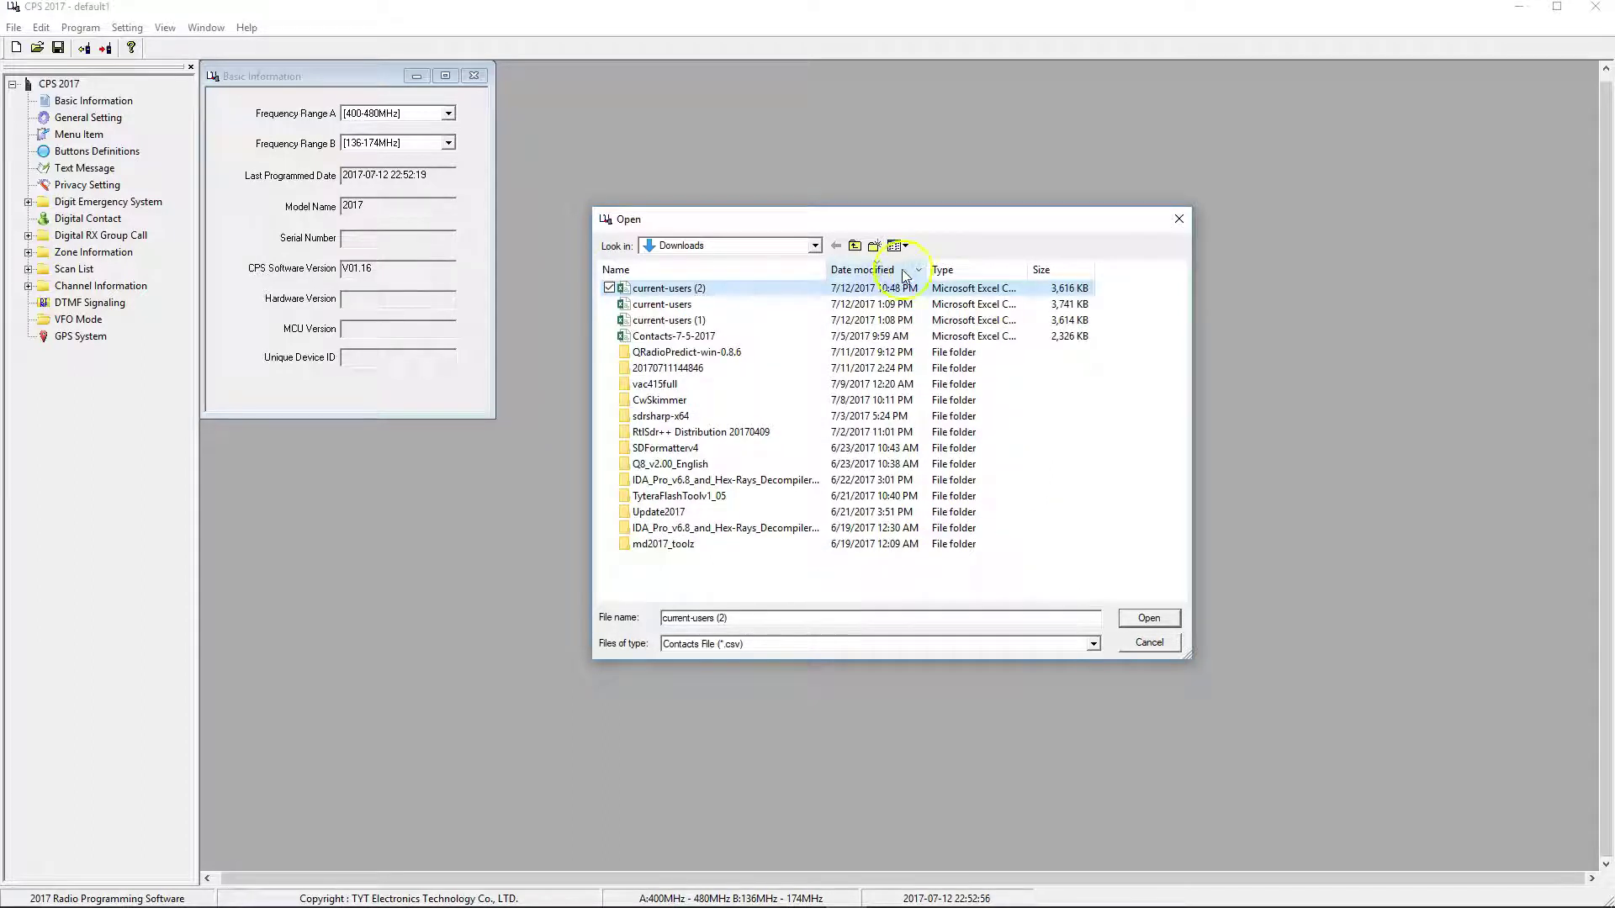
double_click(733, 288)
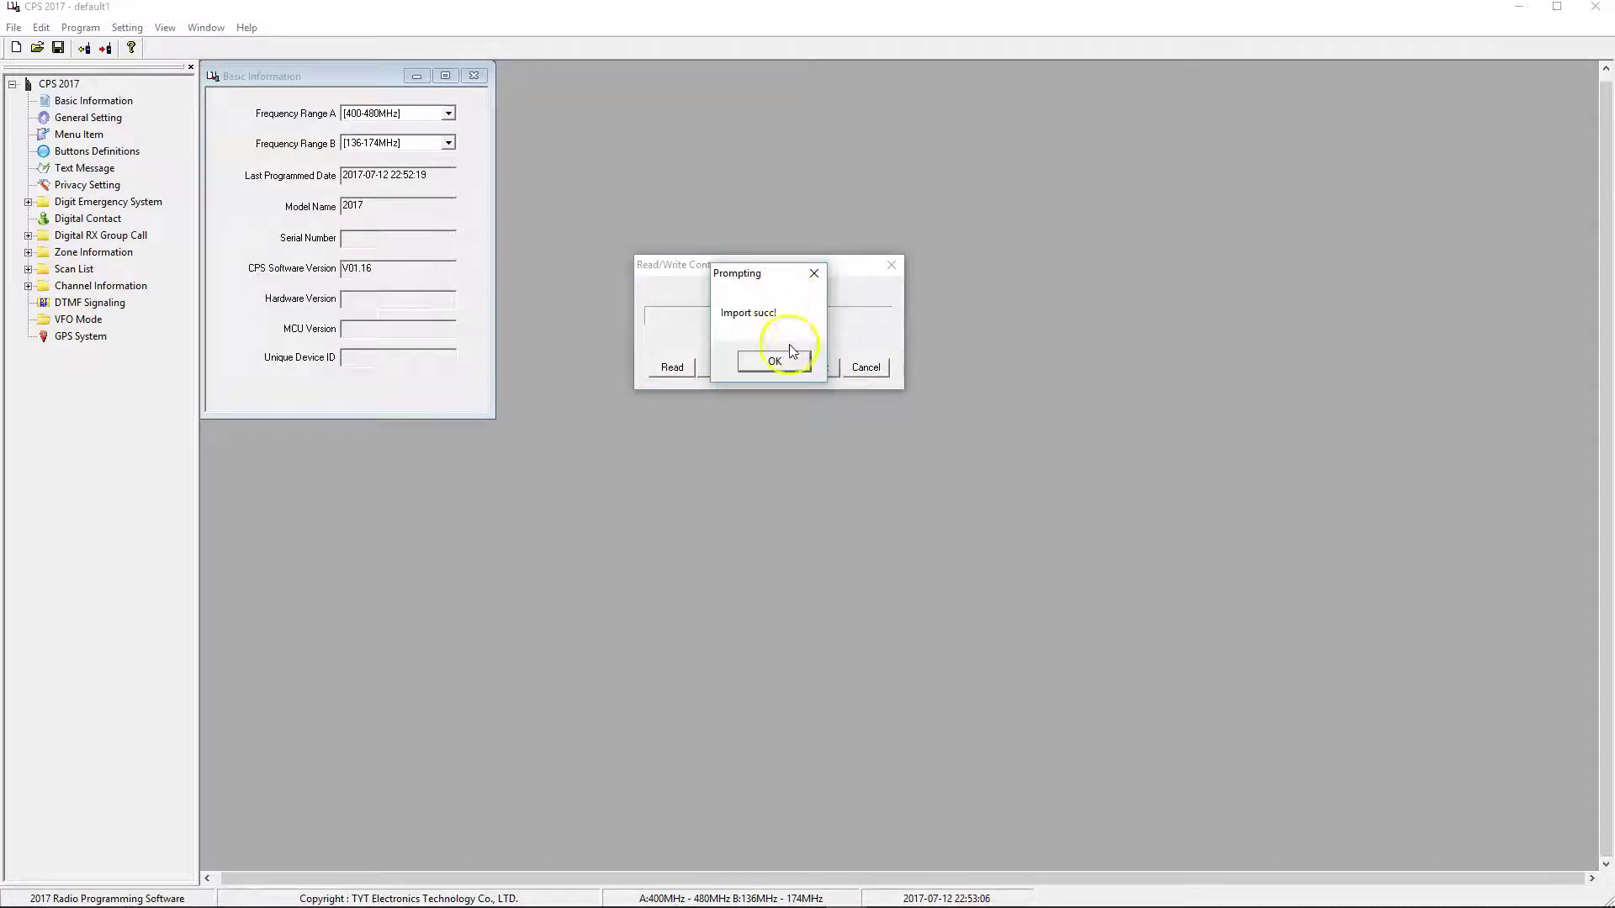
click(774, 361)
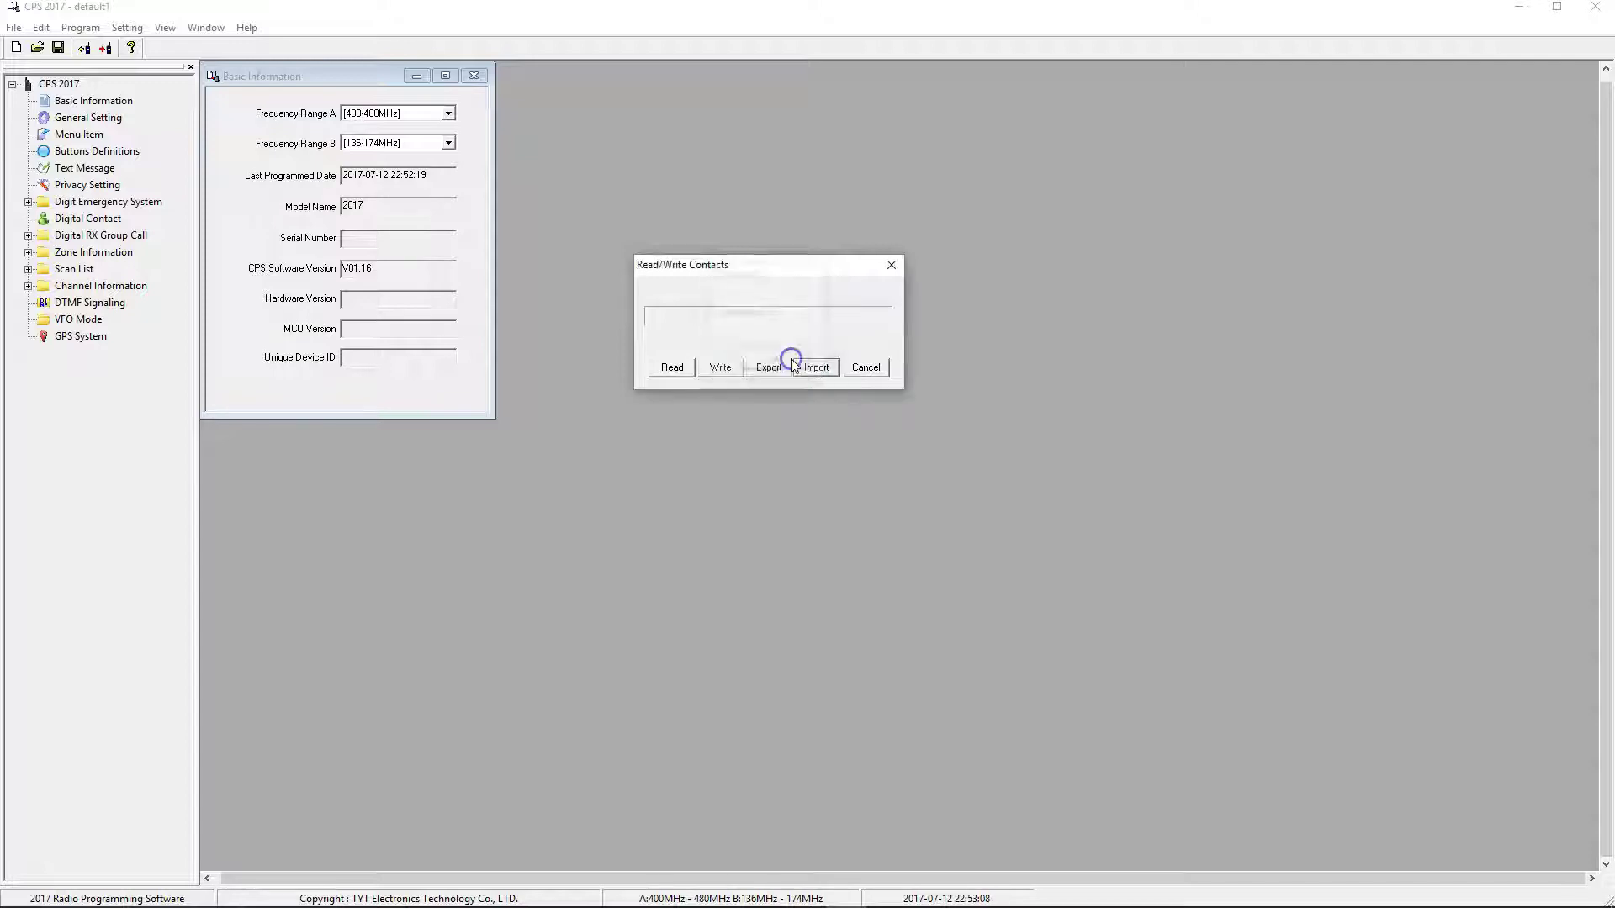
Step: Move and close the Read/Write Contacts dialog, then close the CPS 2017 main window
drag(764, 274, 833, 313)
mouse_move(955, 336)
mouse_down()
mouse_move(947, 349)
mouse_move(862, 347)
mouse_up()
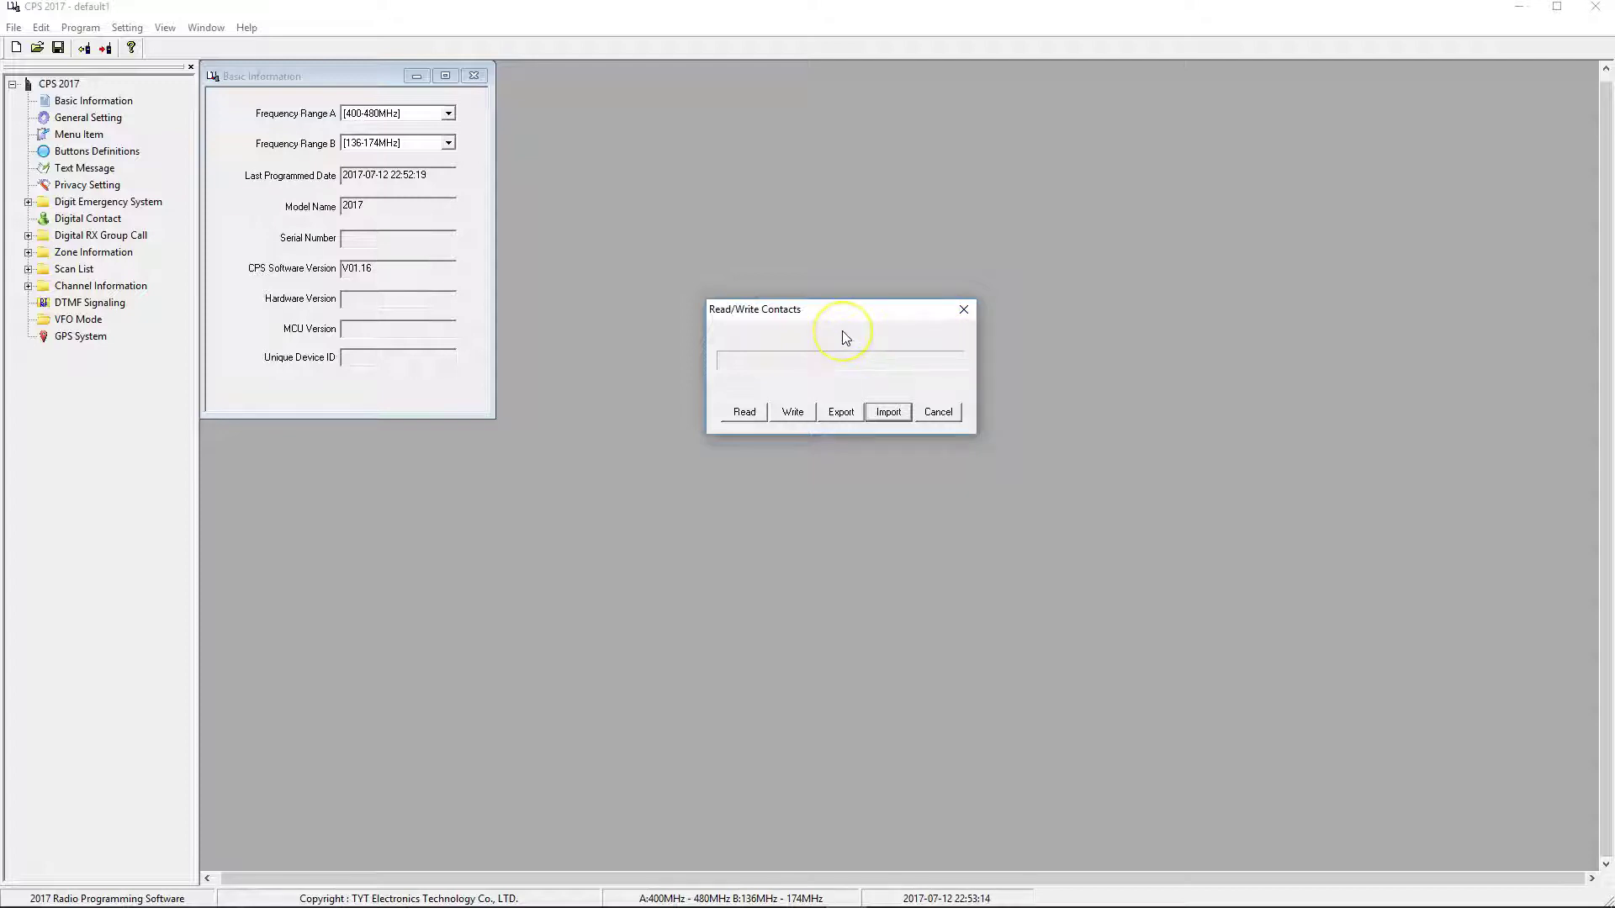
drag(846, 339, 765, 370)
click(954, 413)
click(964, 309)
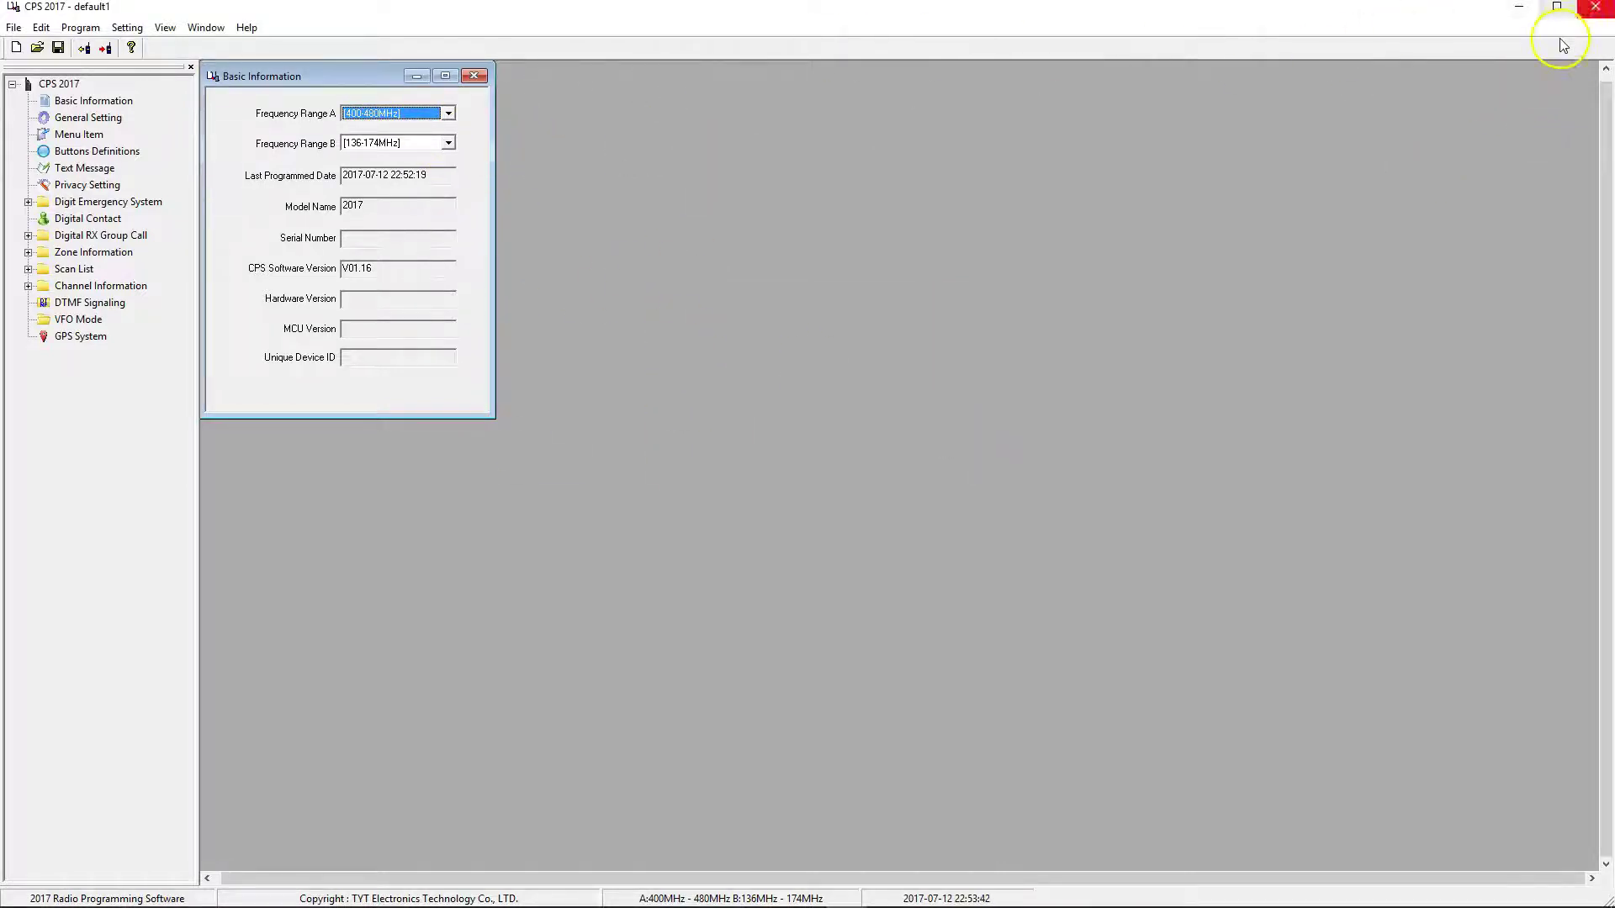
click(1603, 14)
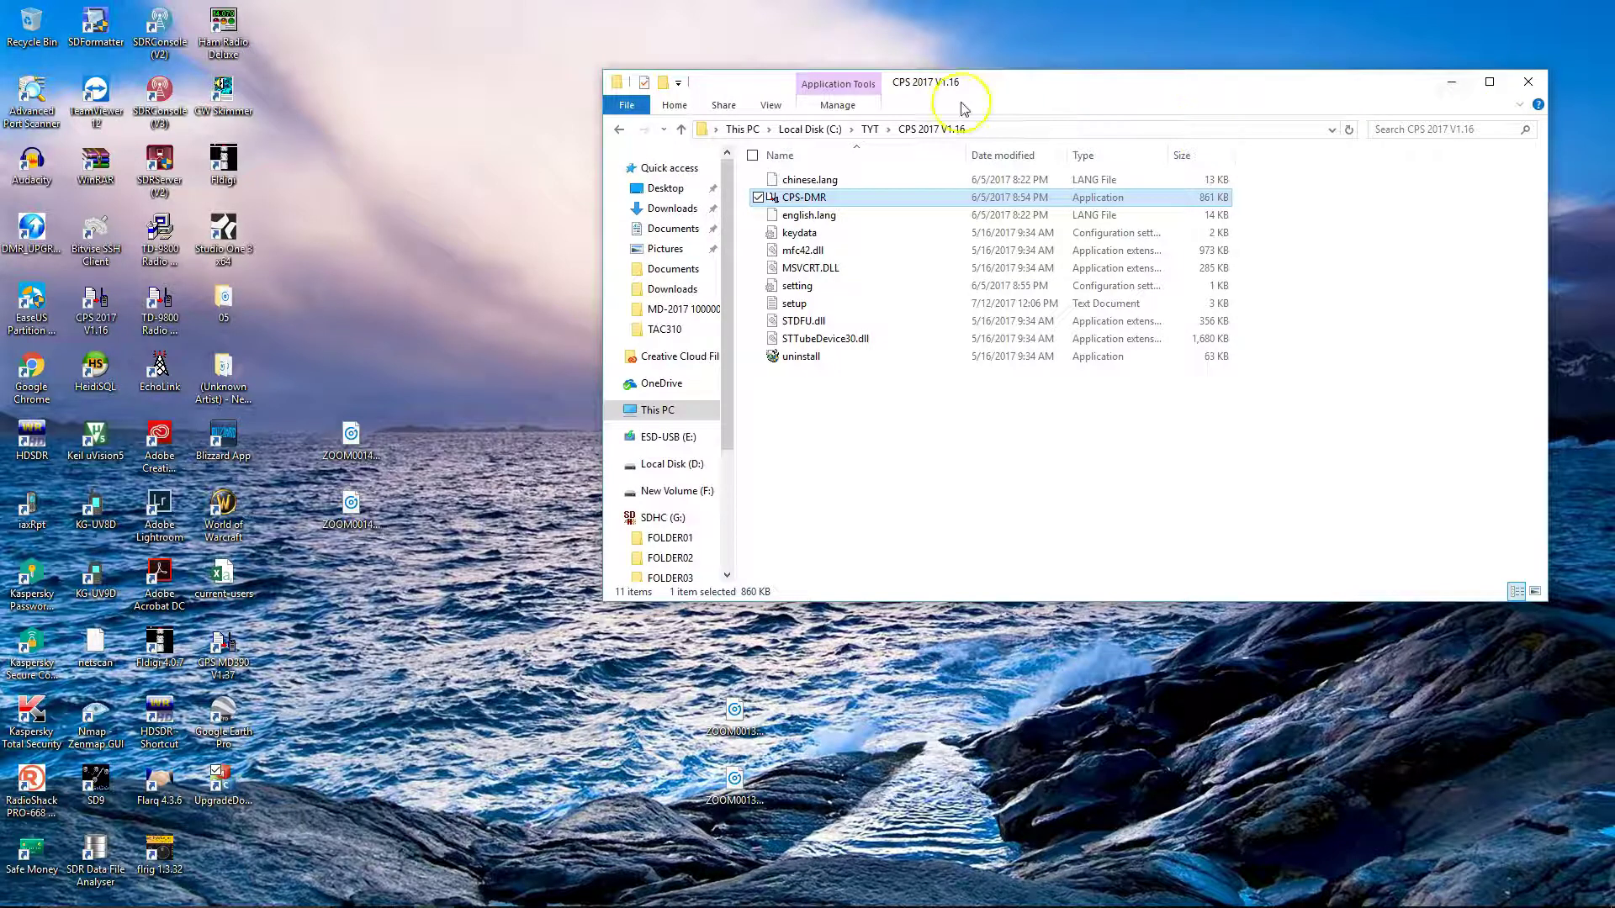
Step: Reposition the CPS 2017 V1.16 folder window lower on the screen by its title bar
drag(1017, 82, 709, 149)
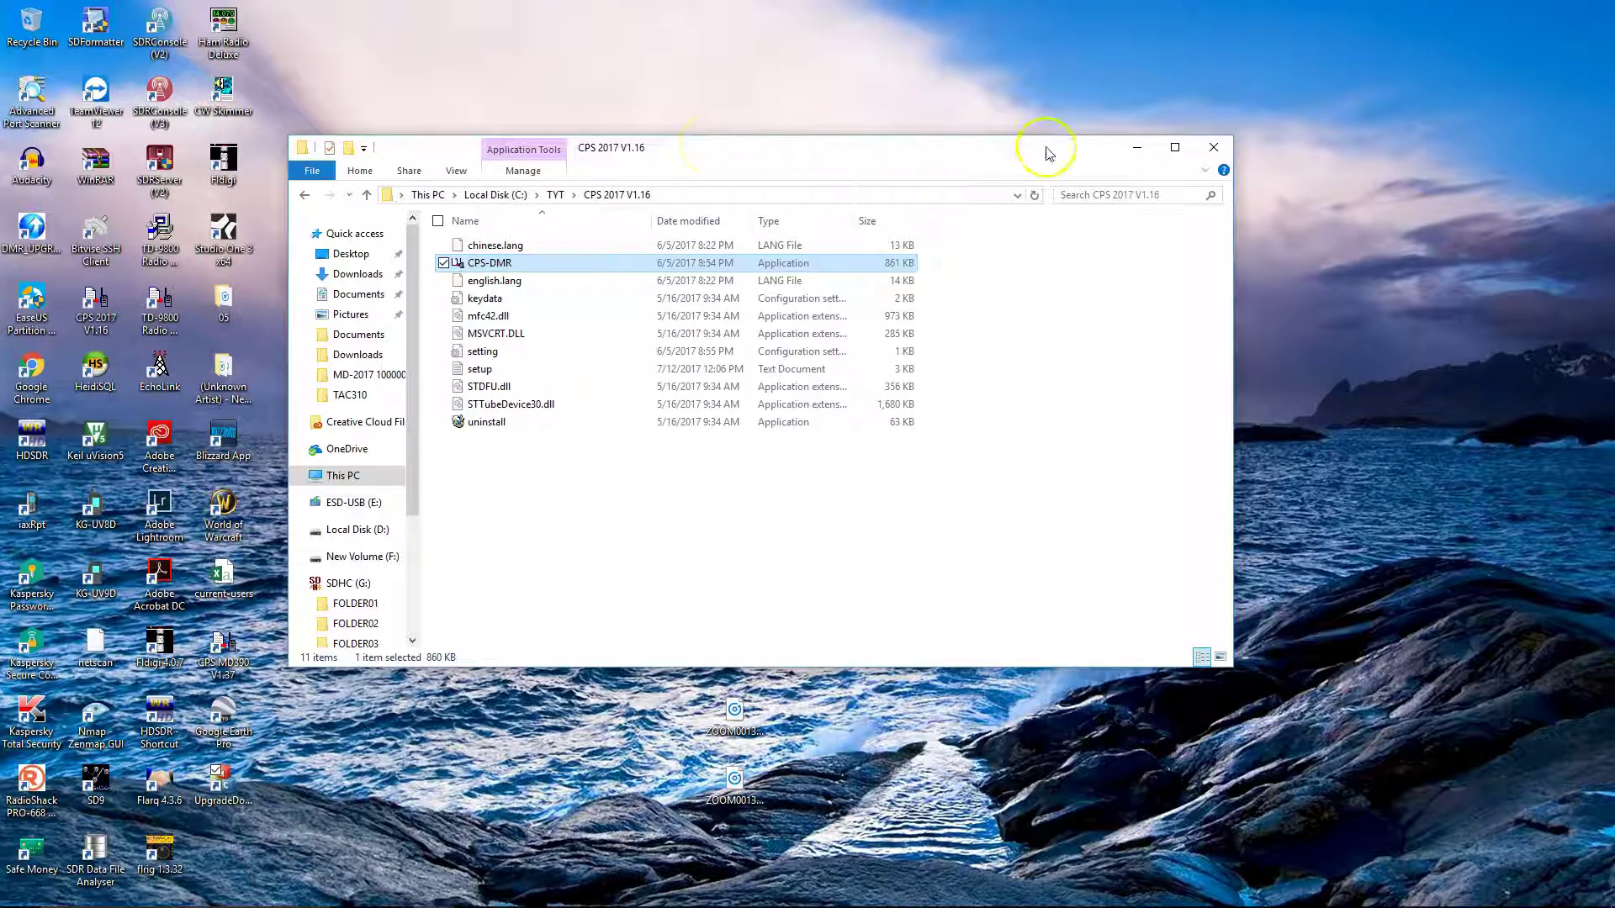
drag(1047, 151, 1064, 183)
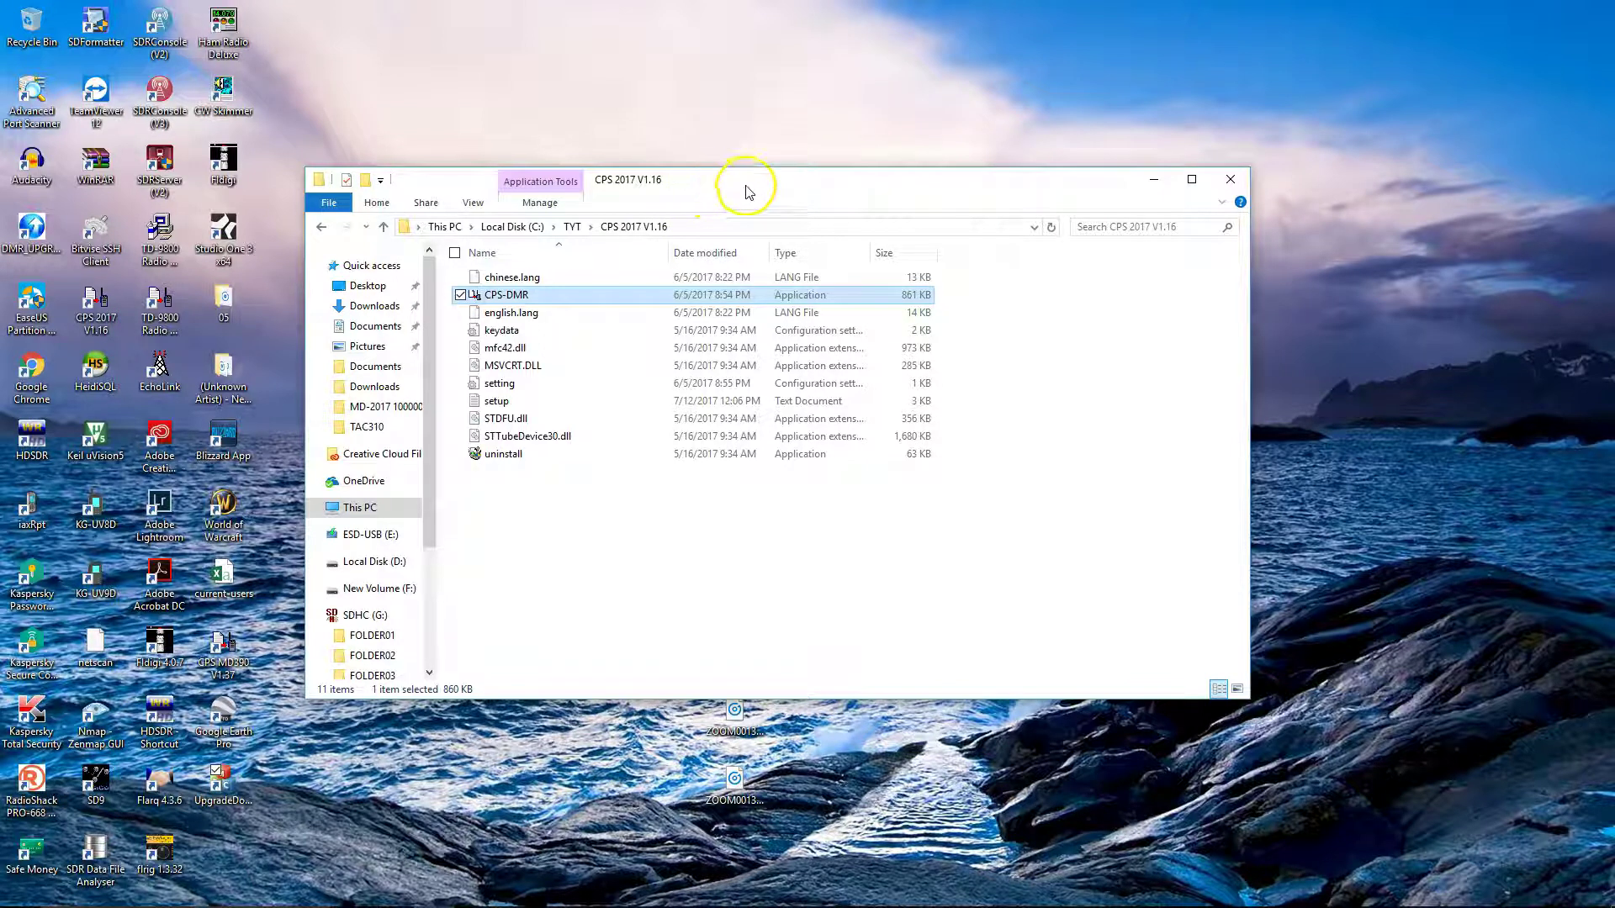
drag(921, 189, 921, 152)
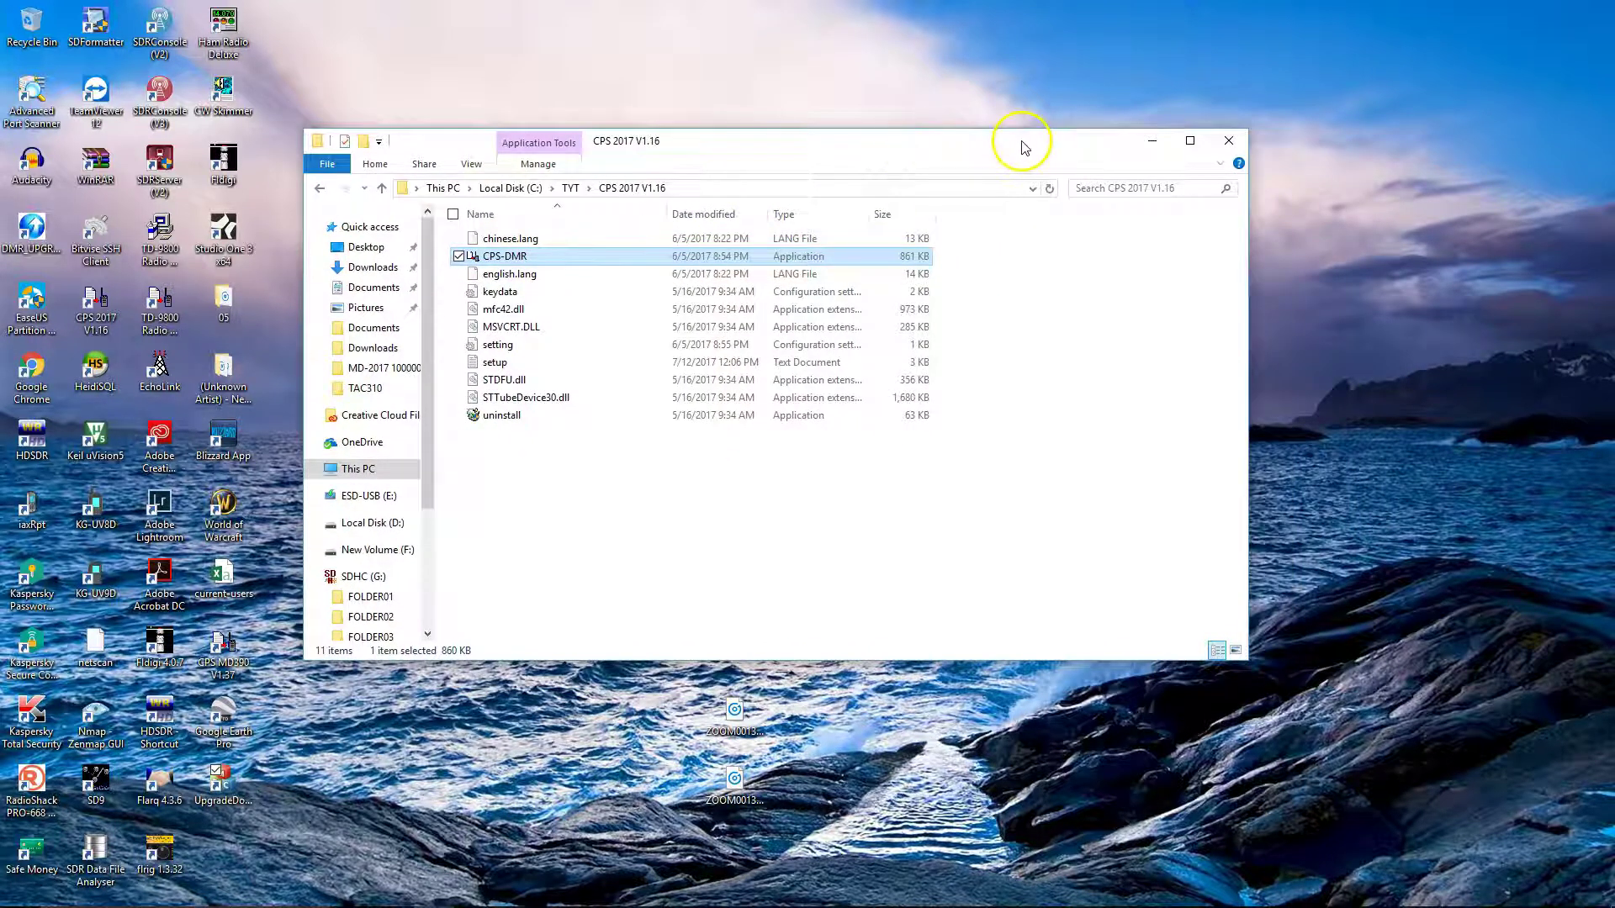
drag(1024, 147, 931, 307)
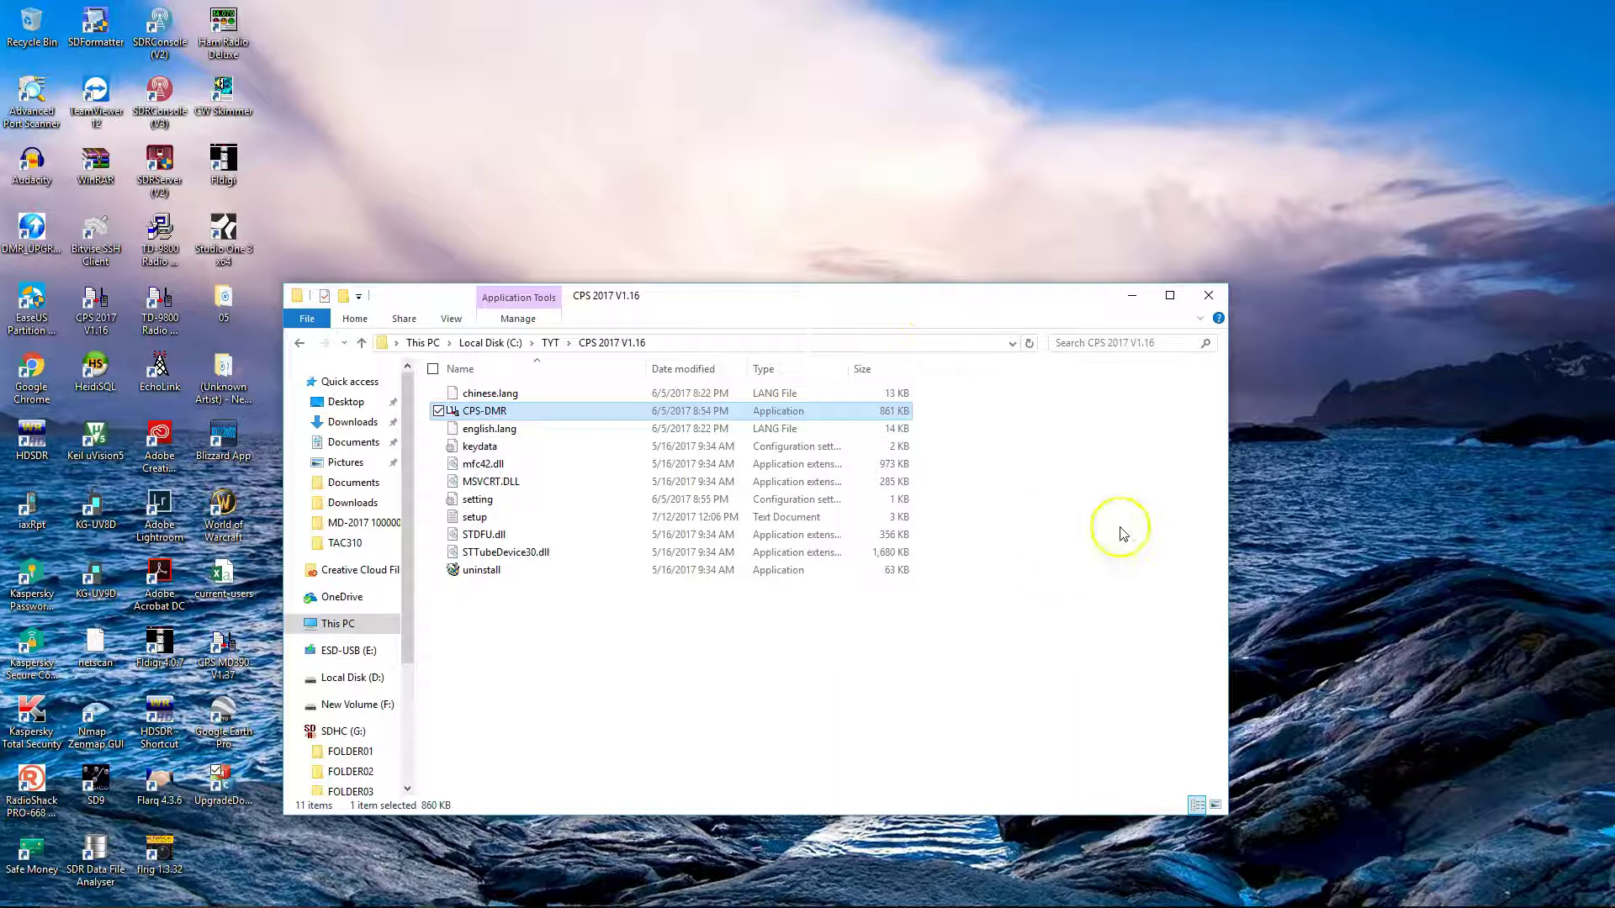
Step: Close the CPS 2017 V1.16 folder and switch to the BrandMeister Talkgroup Chrome window
click(1207, 298)
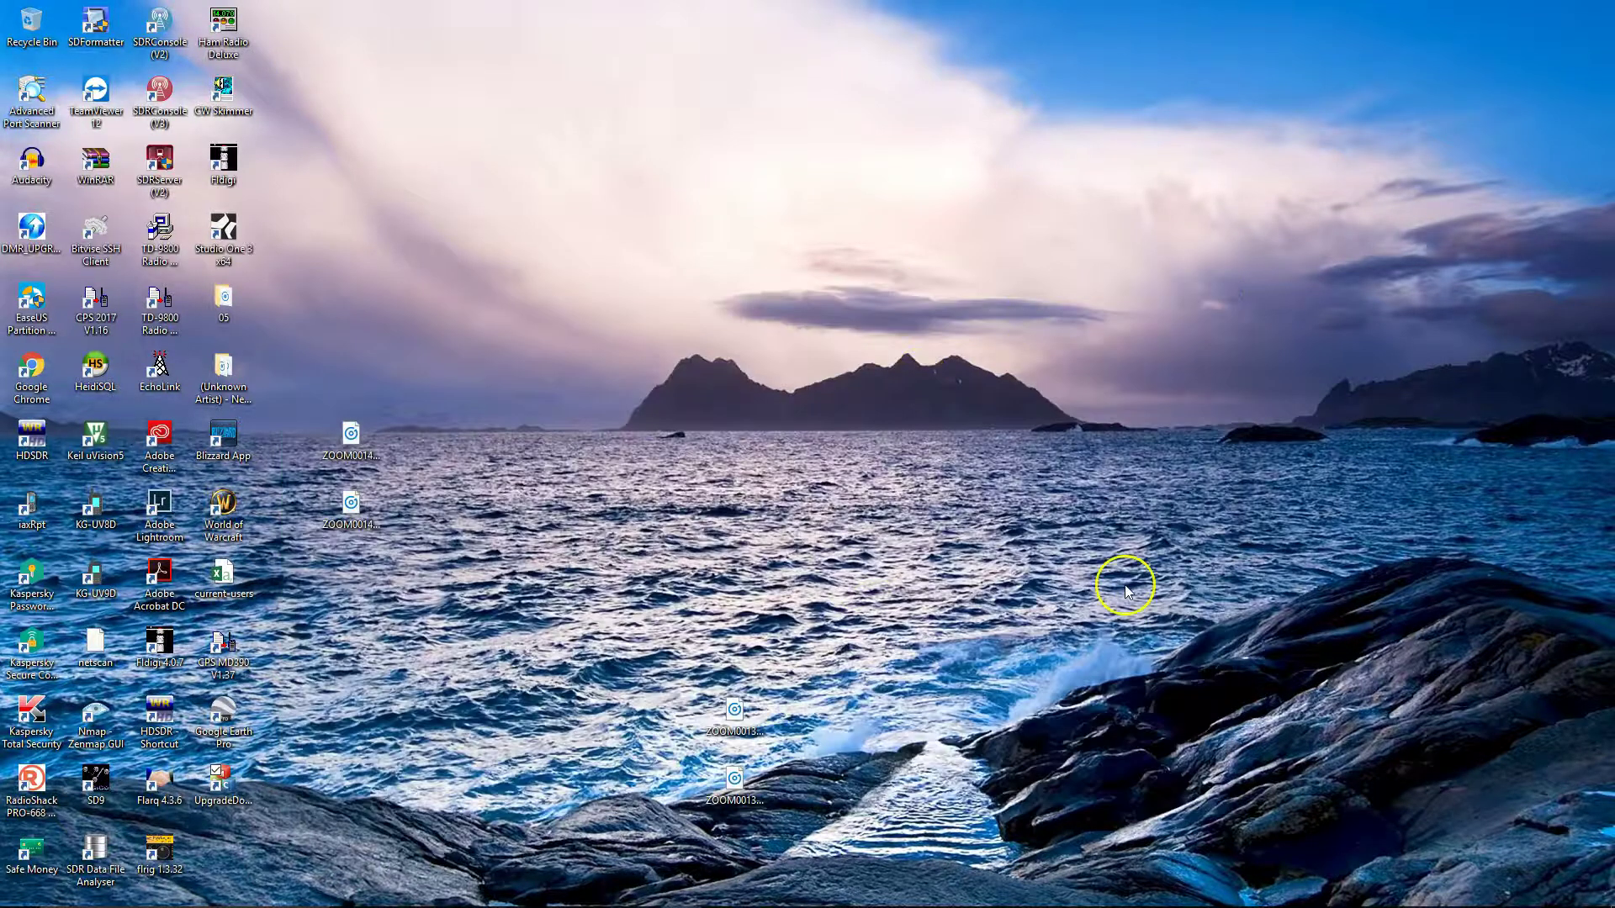
mouse_move(252, 899)
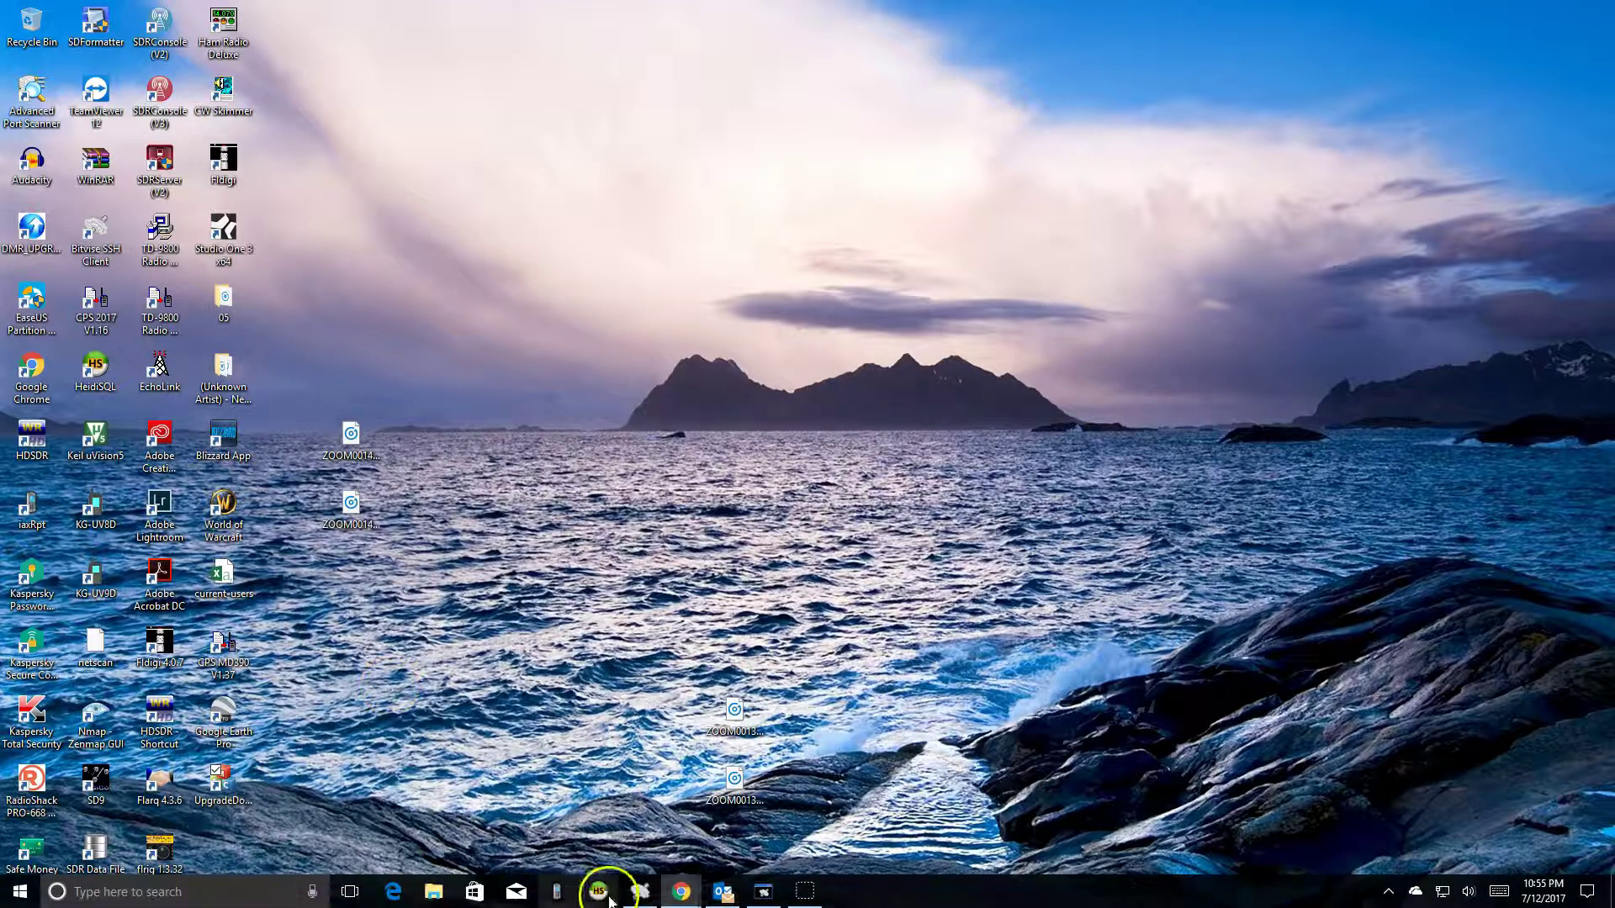
mouse_move(677, 891)
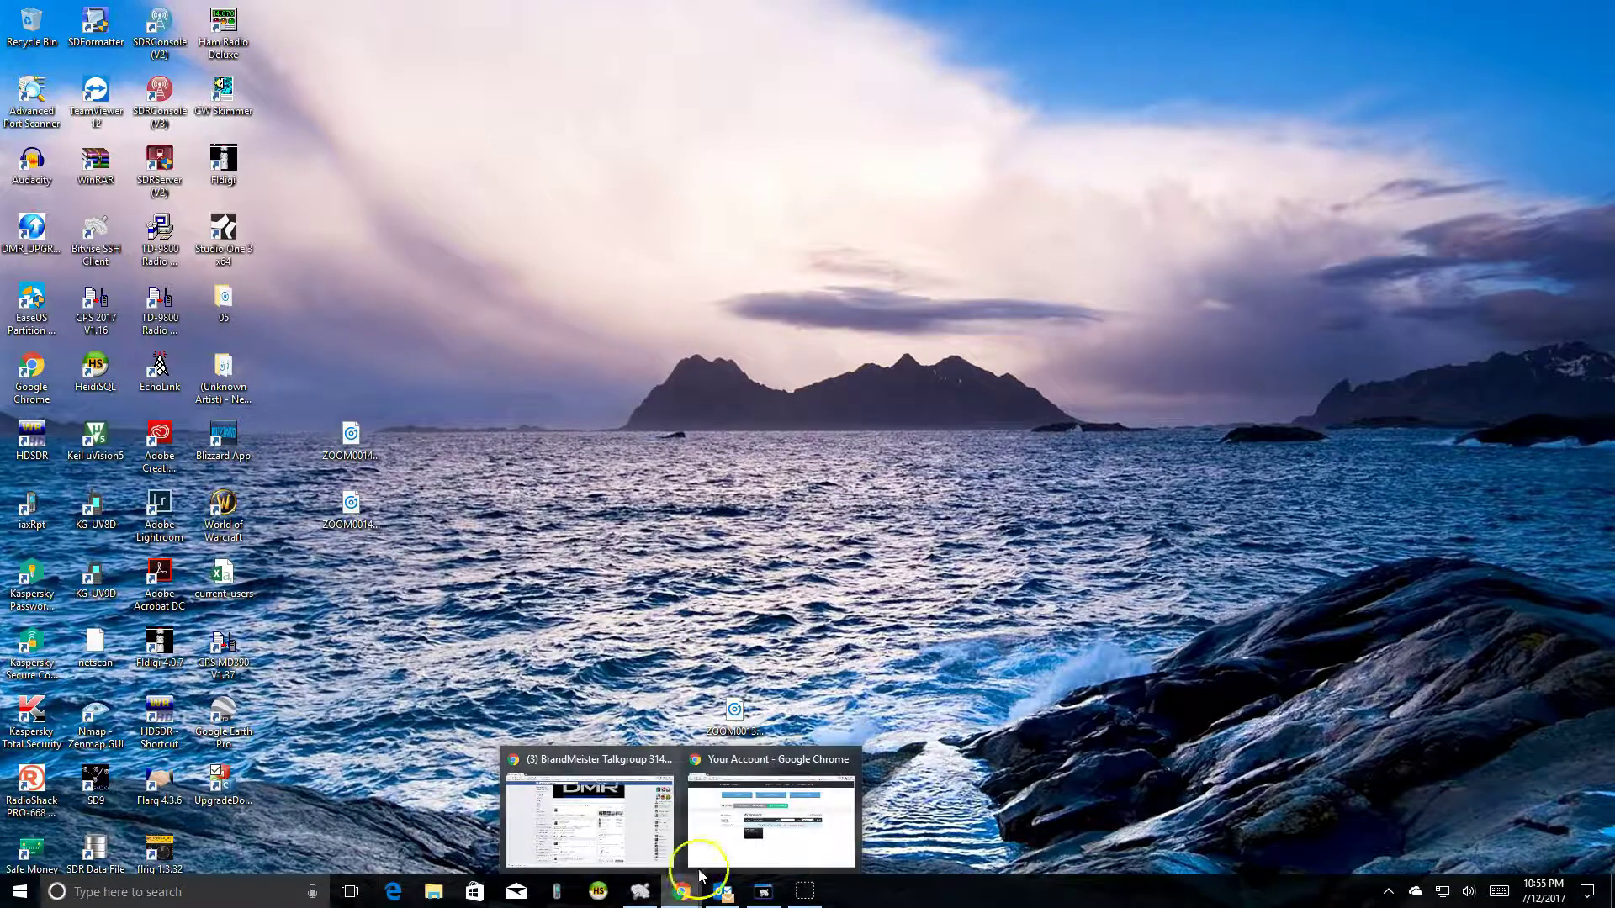
click(610, 833)
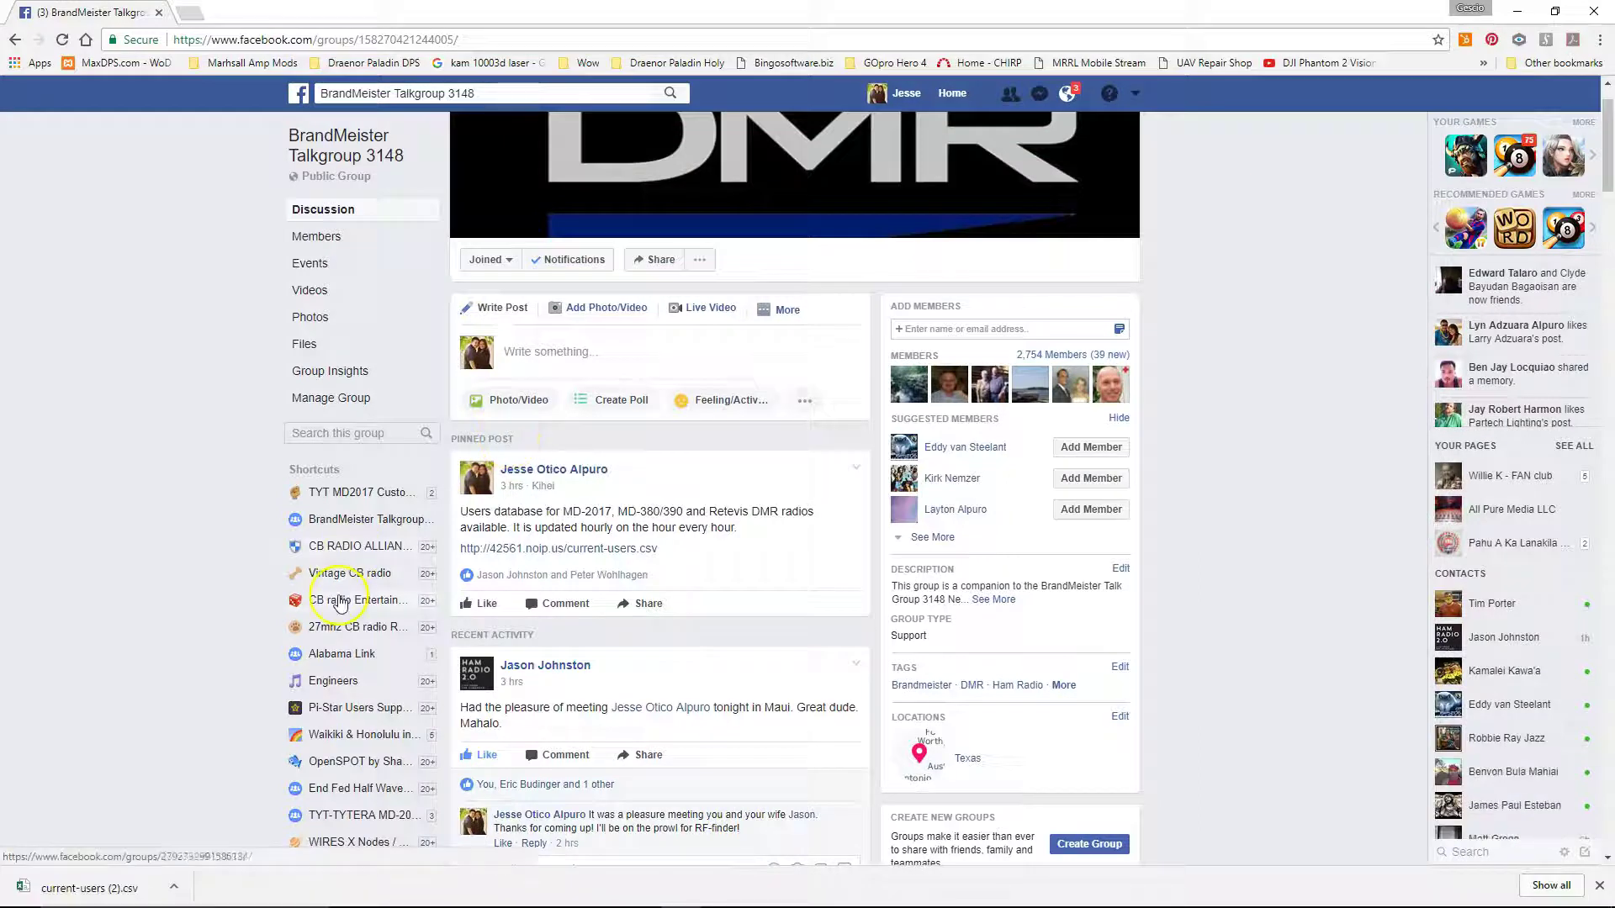
Step: Scroll through the BrandMeister Talkgroup 3148 discussion feed and return to the top
scroll(244, 587, down, 1)
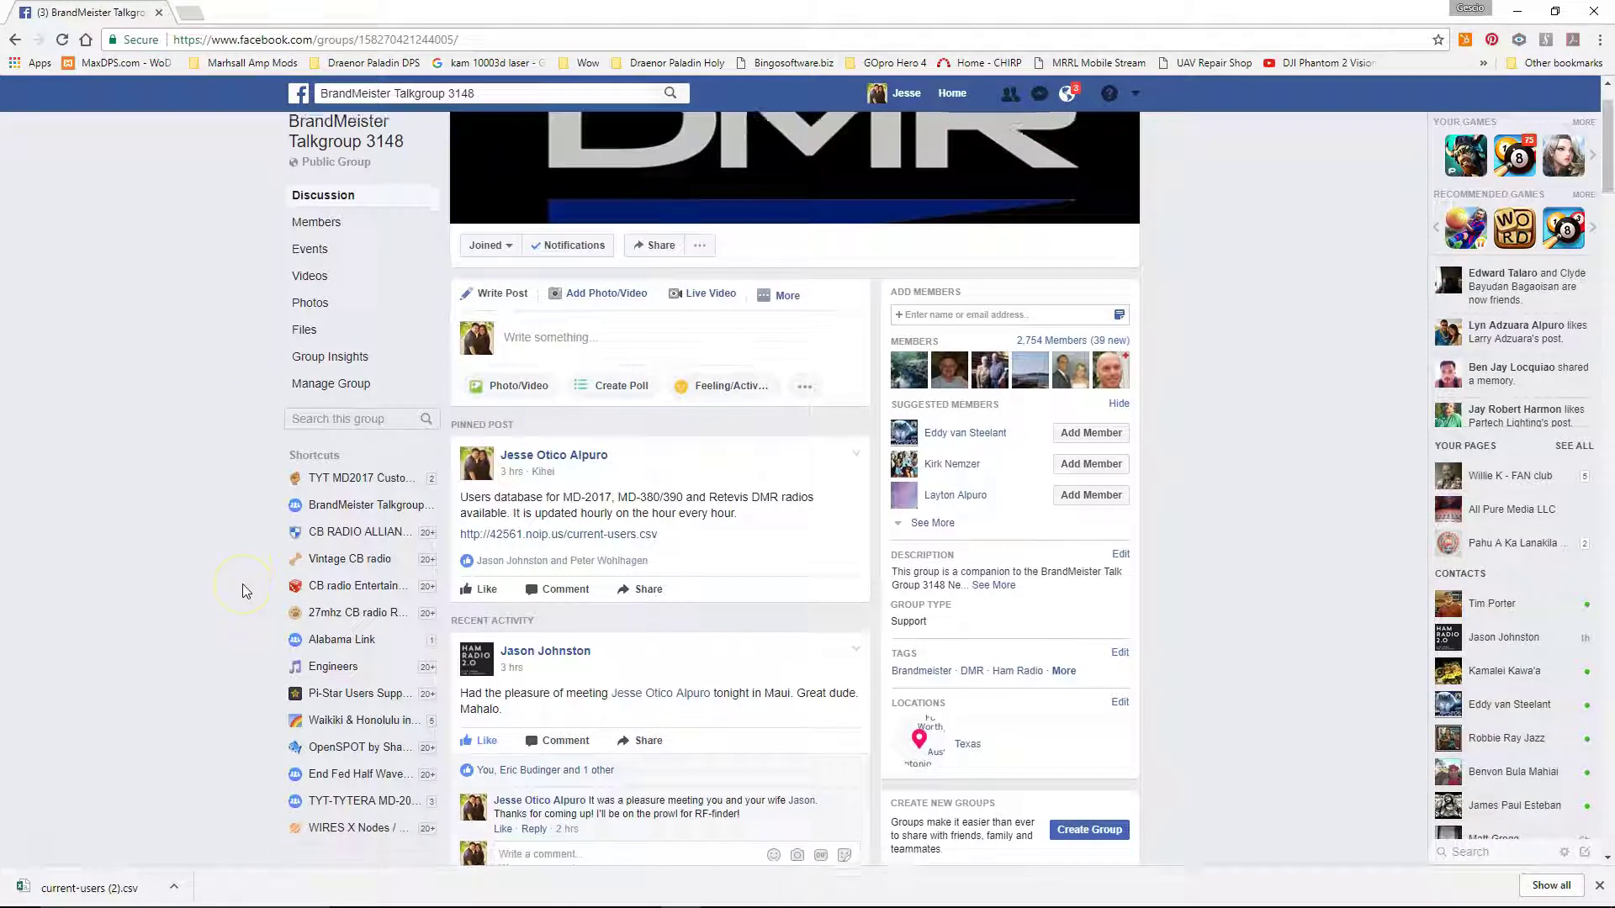
scroll(244, 586, up, 1)
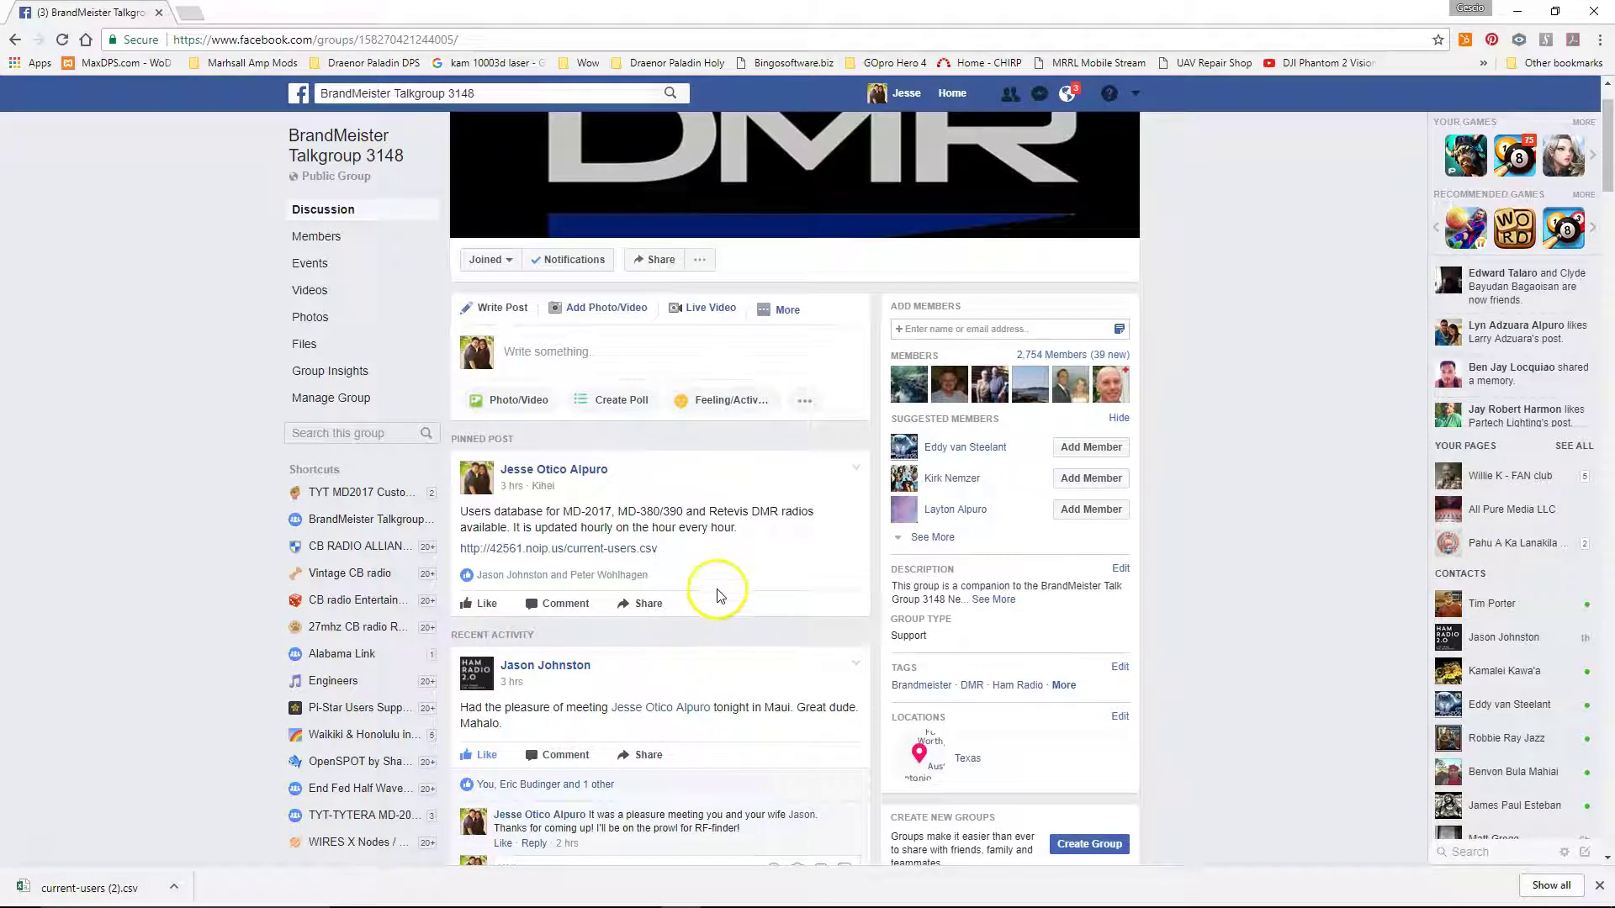
scroll(721, 612, down, 2)
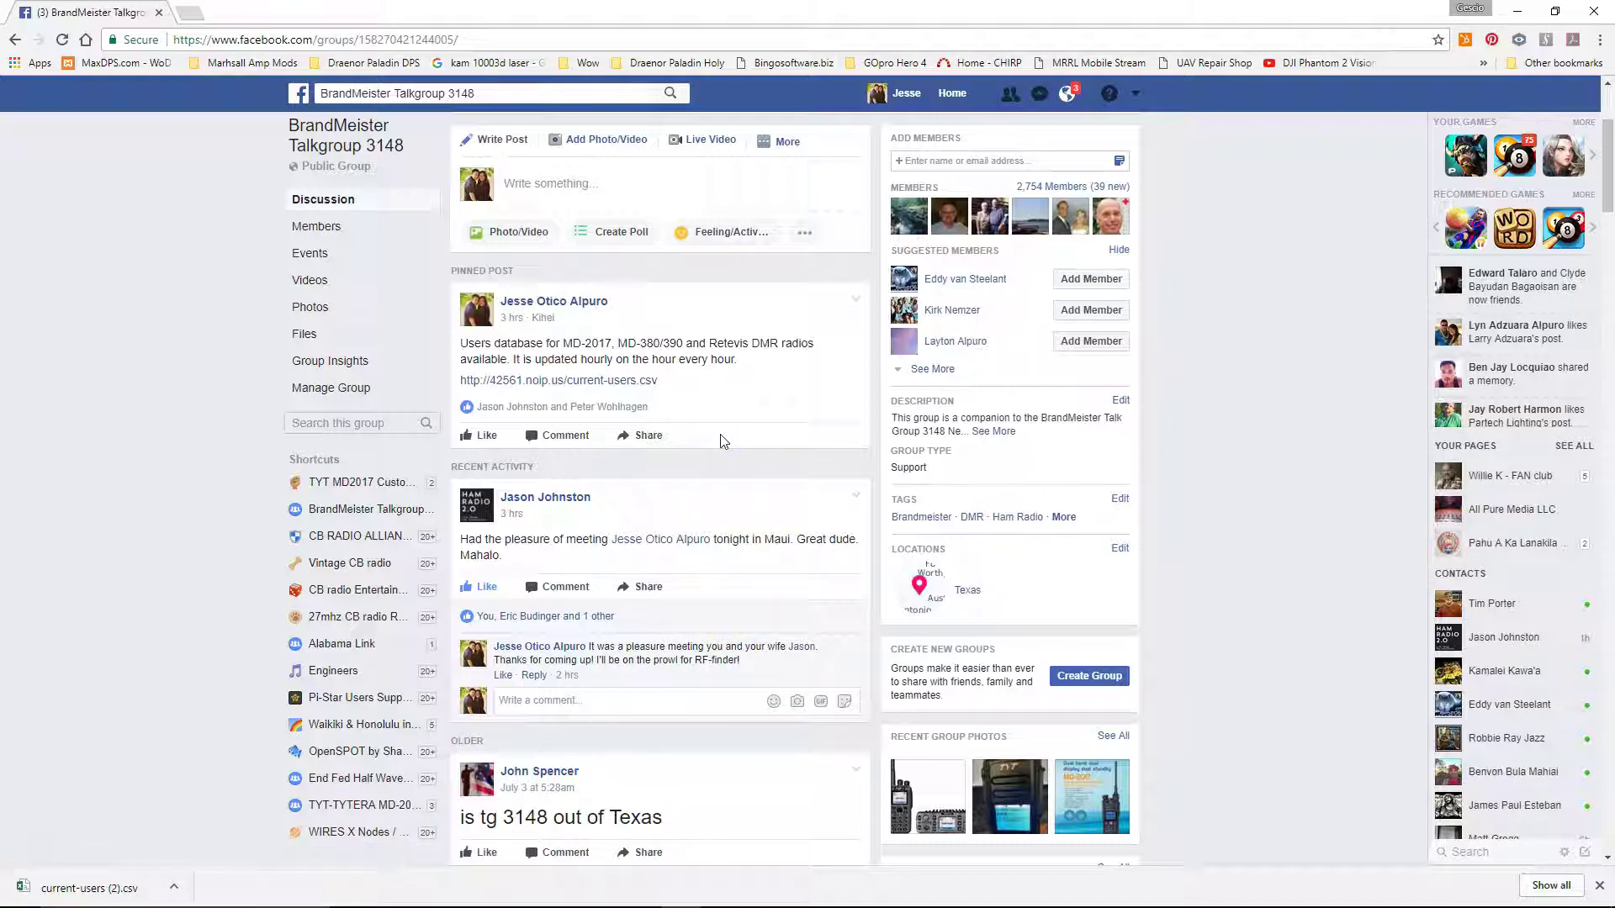
scroll(680, 425, down, 4)
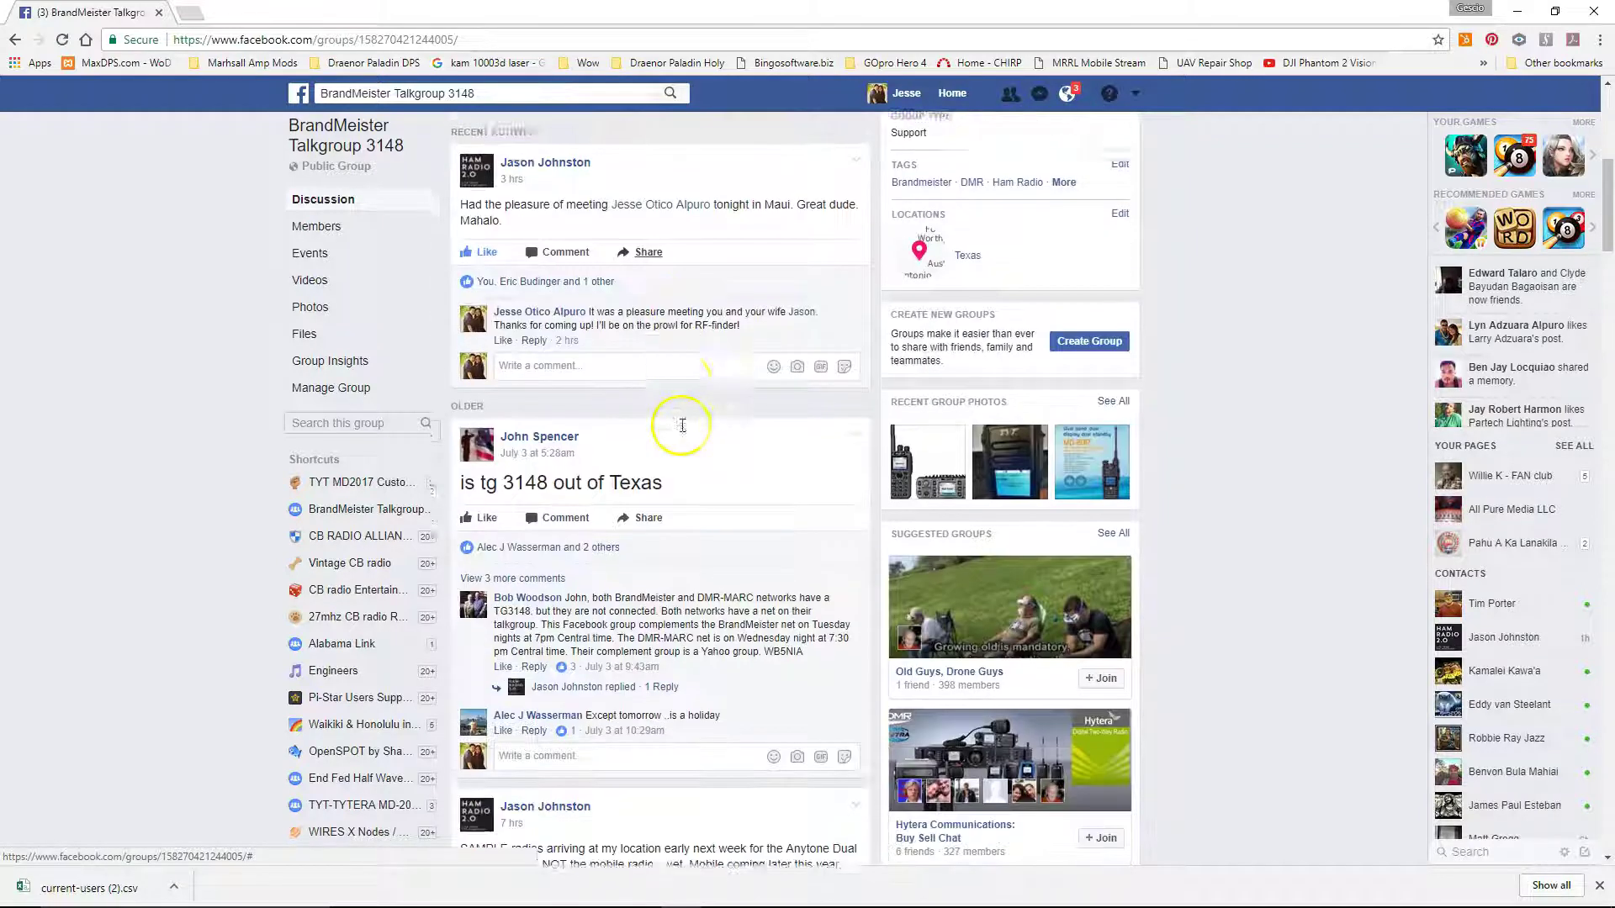
scroll(682, 426, down, 7)
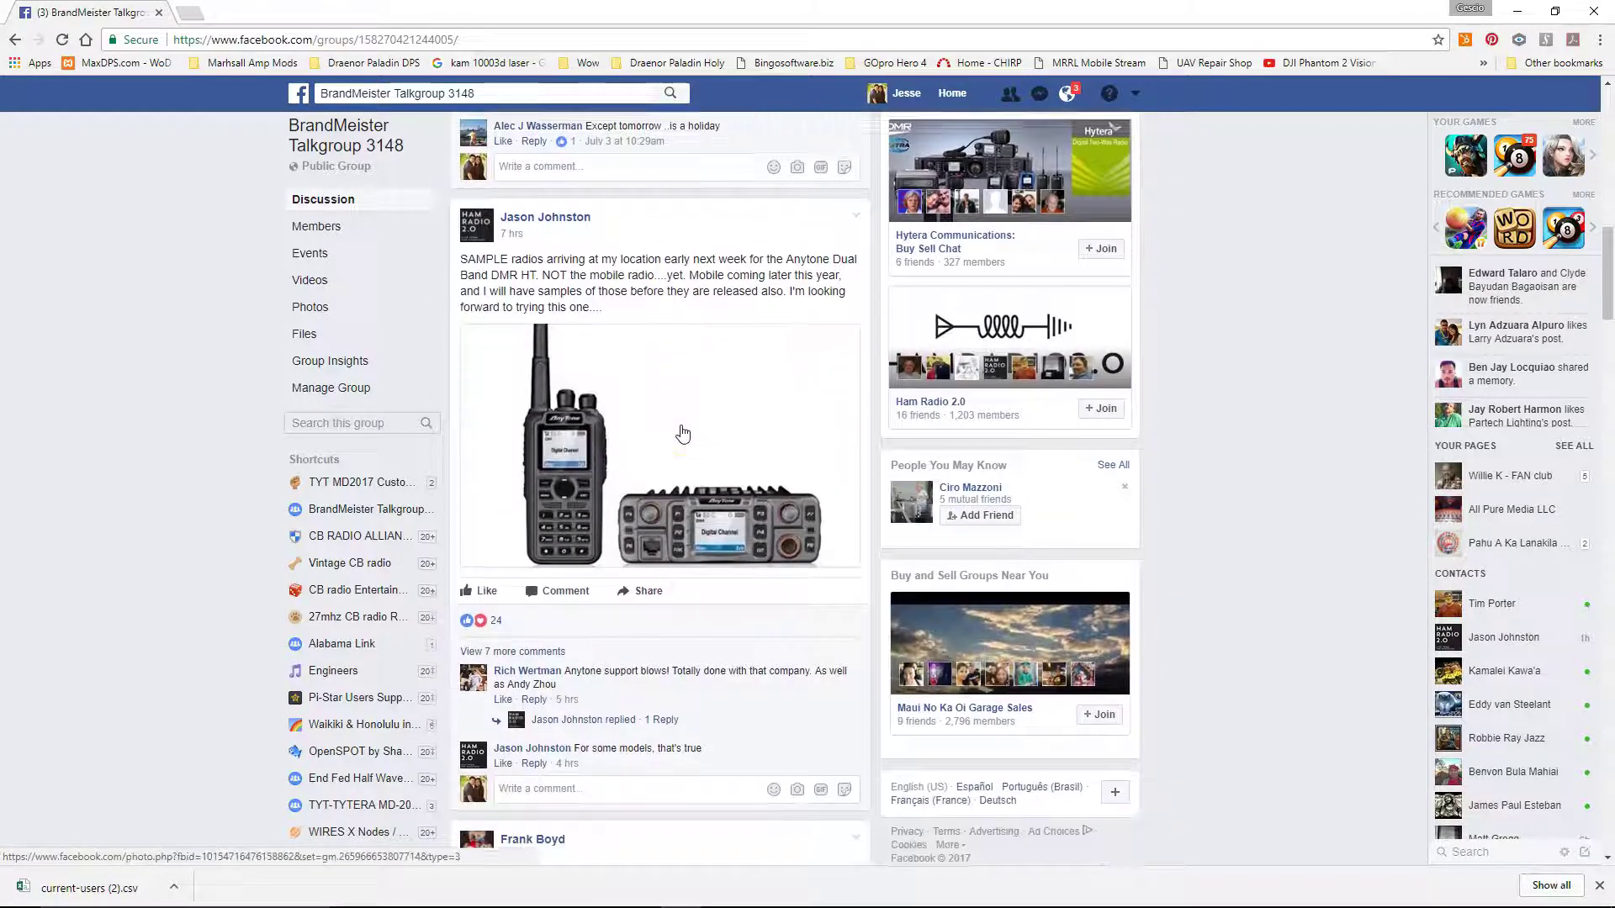
scroll(682, 434, up, 10)
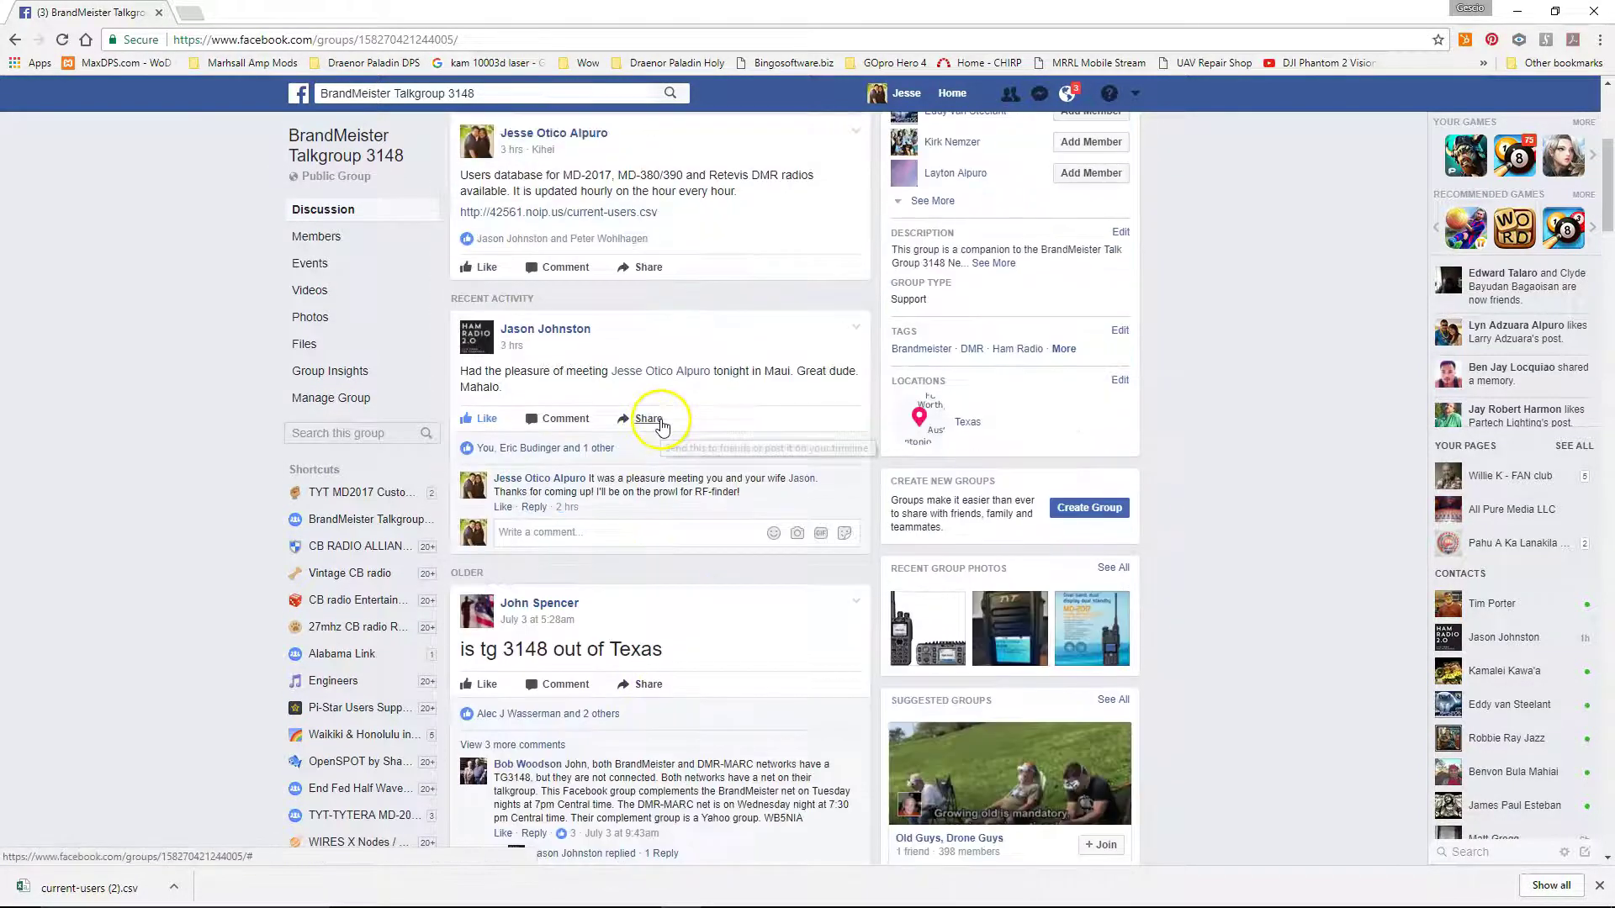
scroll(661, 426, up, 5)
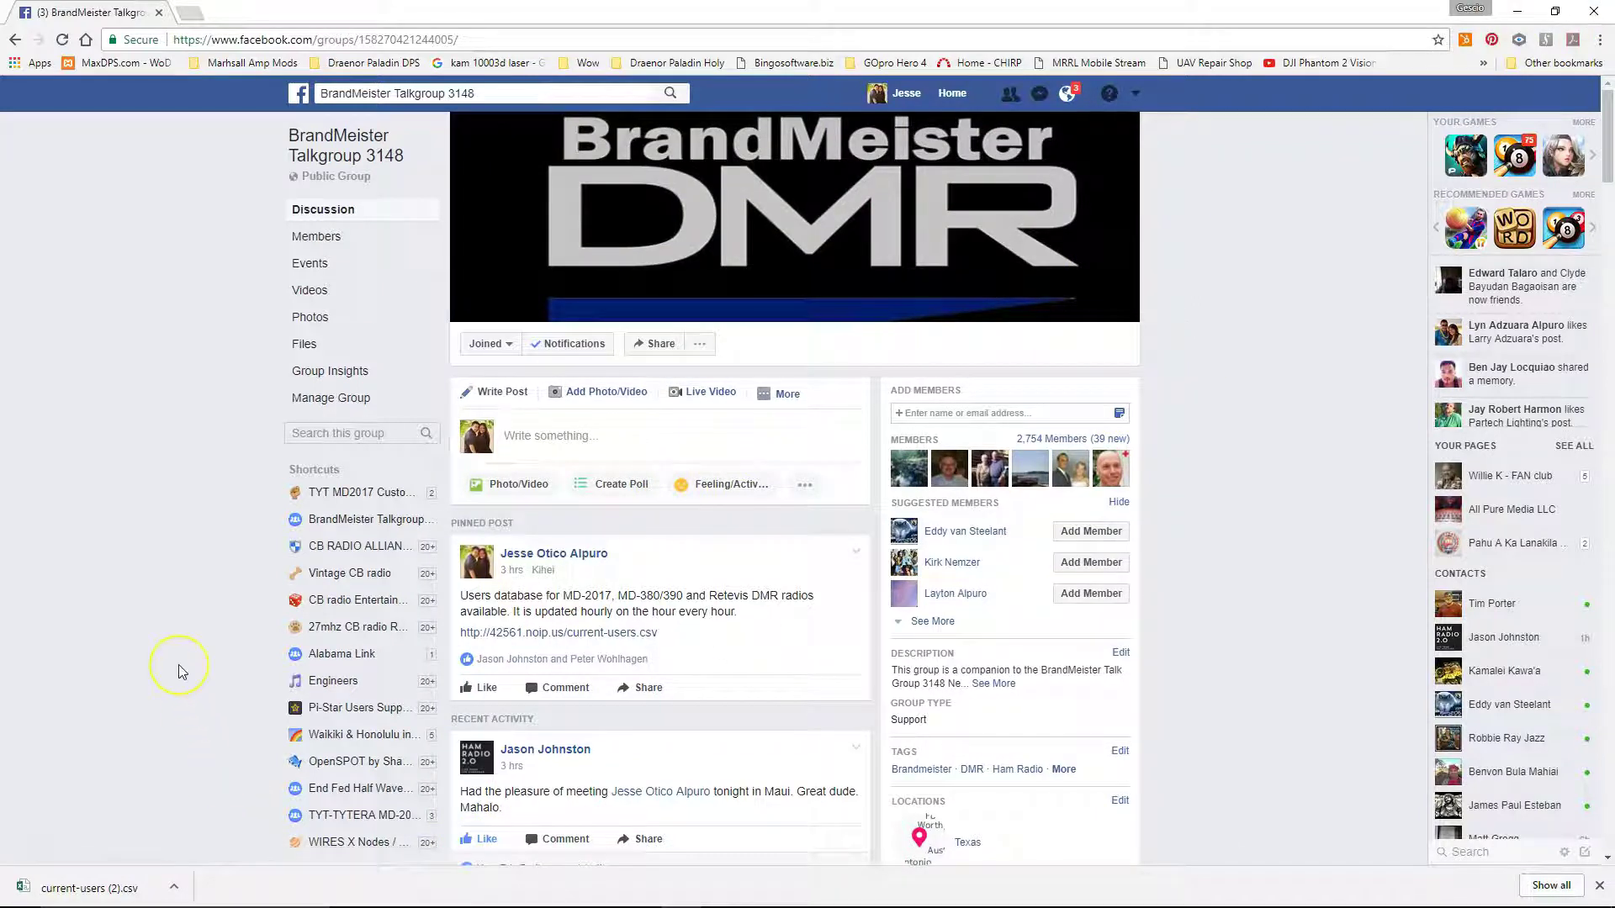
click(195, 727)
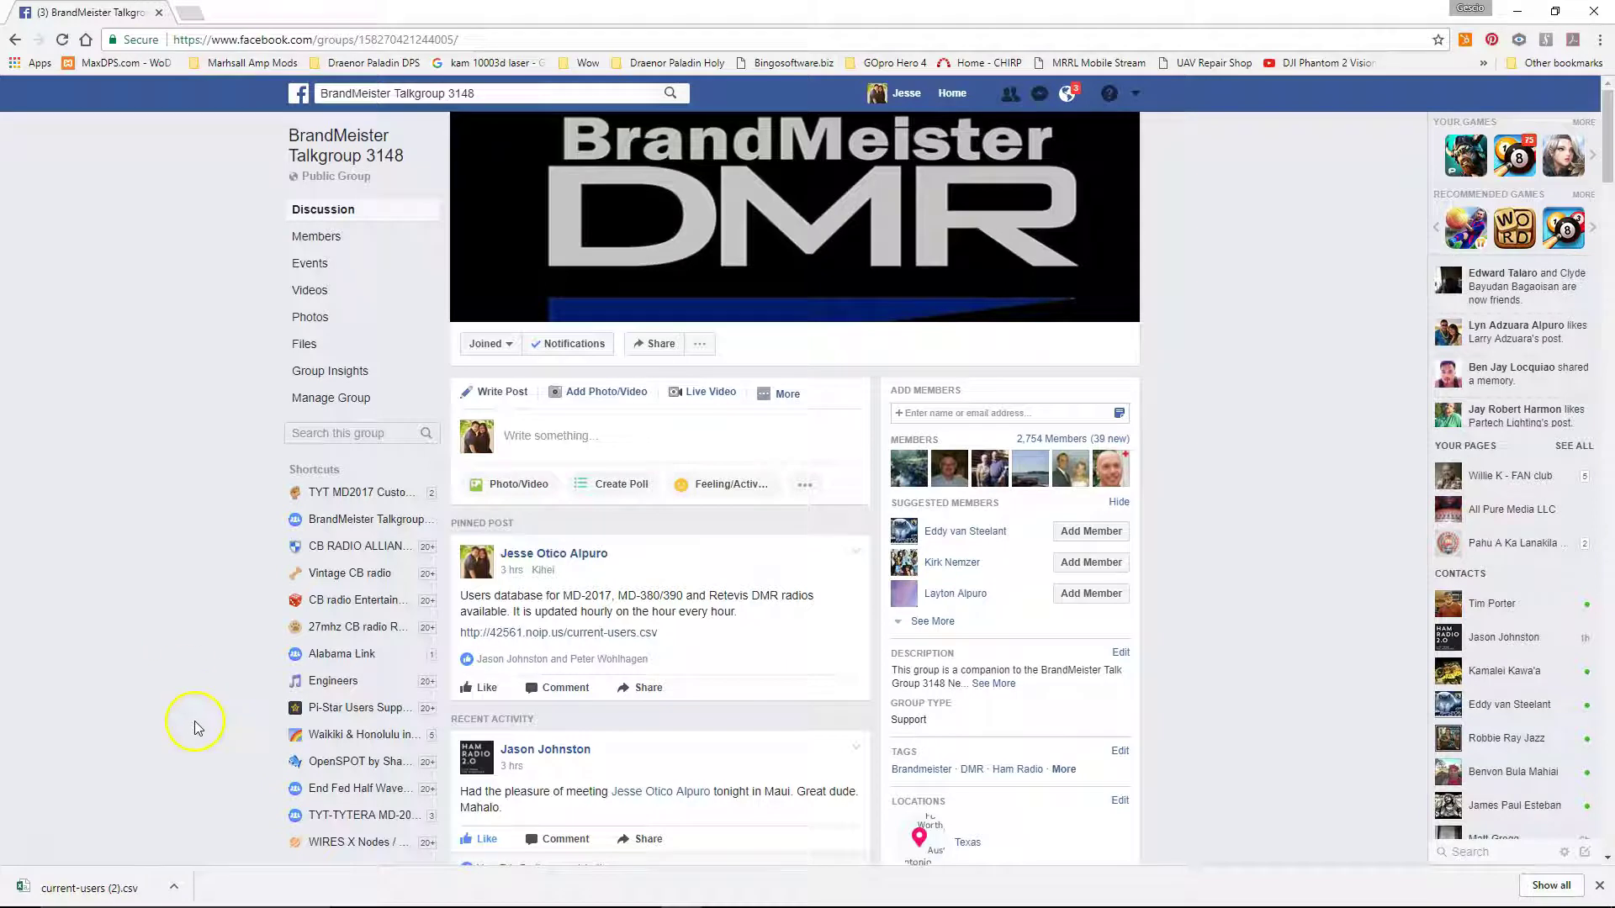